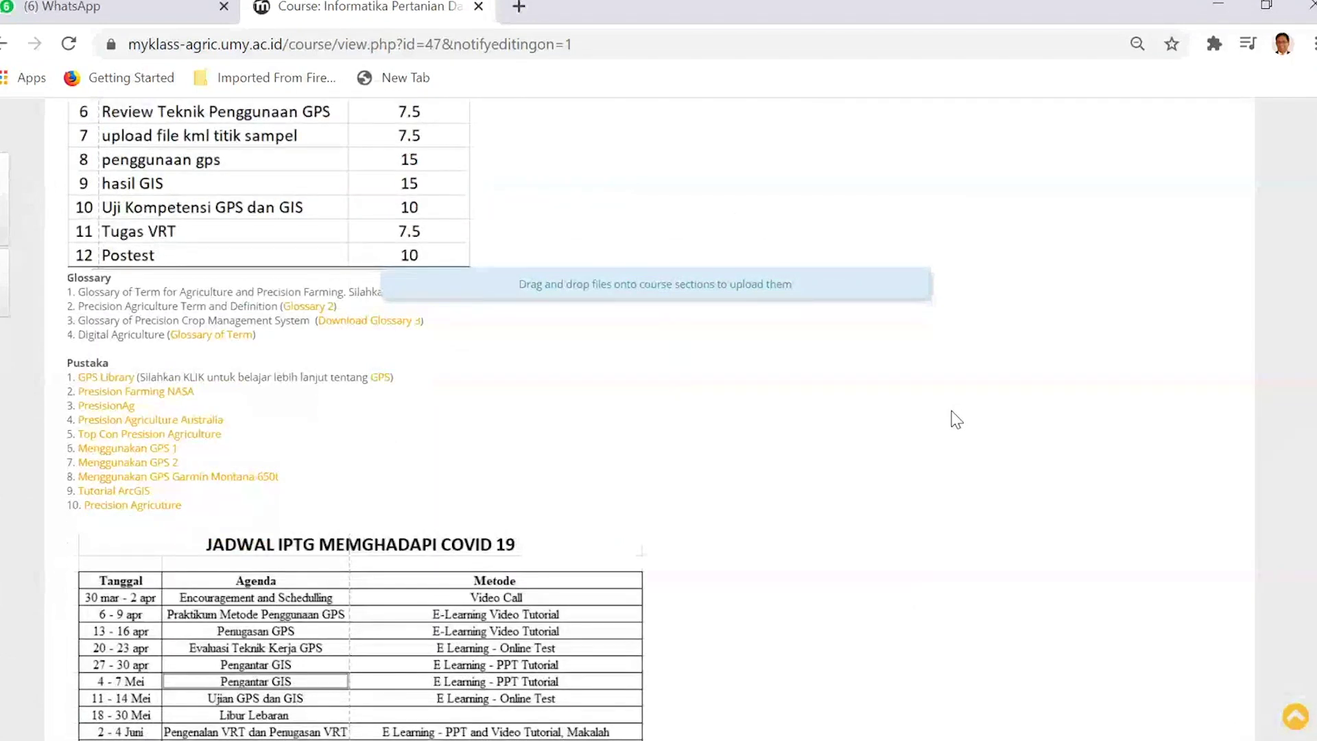
# Add a new BigBlueButtonBN activity to the Kontrak Kuliah section of the course.
pyautogui.scroll(-8, 956, 419)
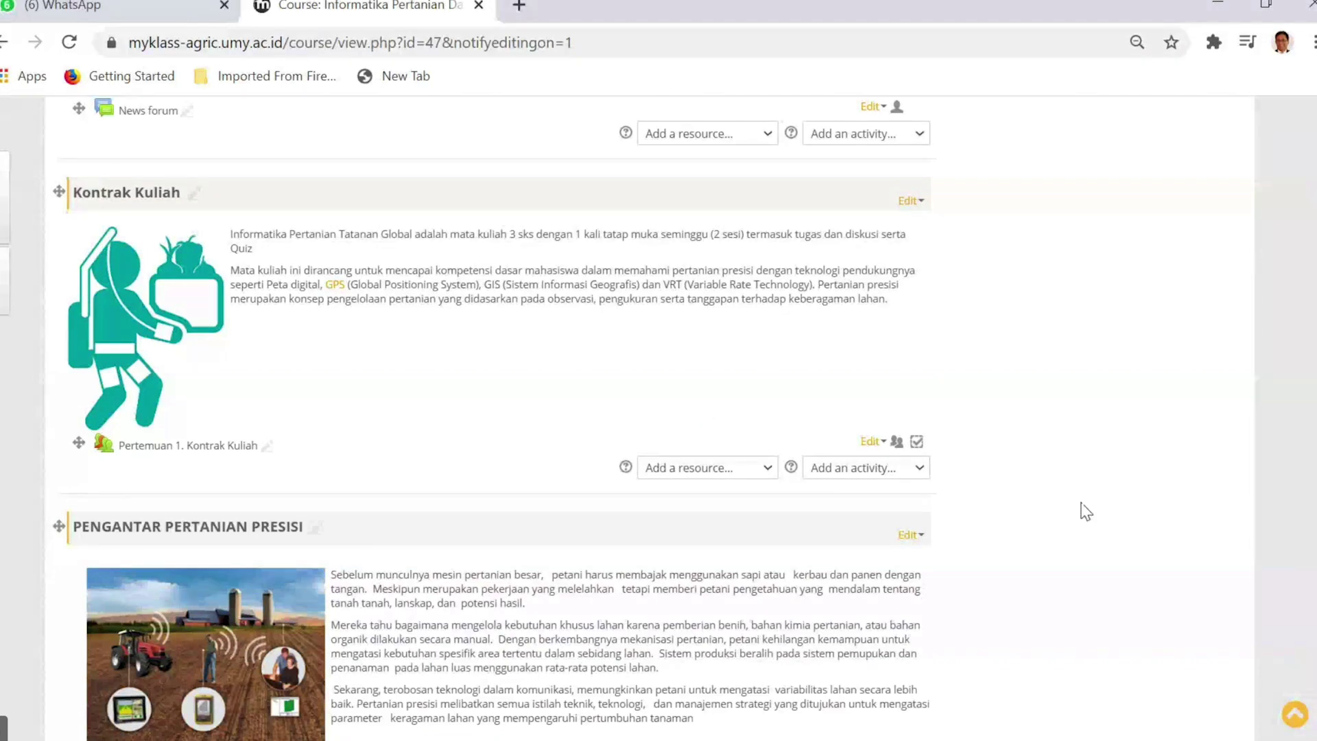
pyautogui.hotkey('ctrl', '-')
pyautogui.hotkey('ctrl', '+')
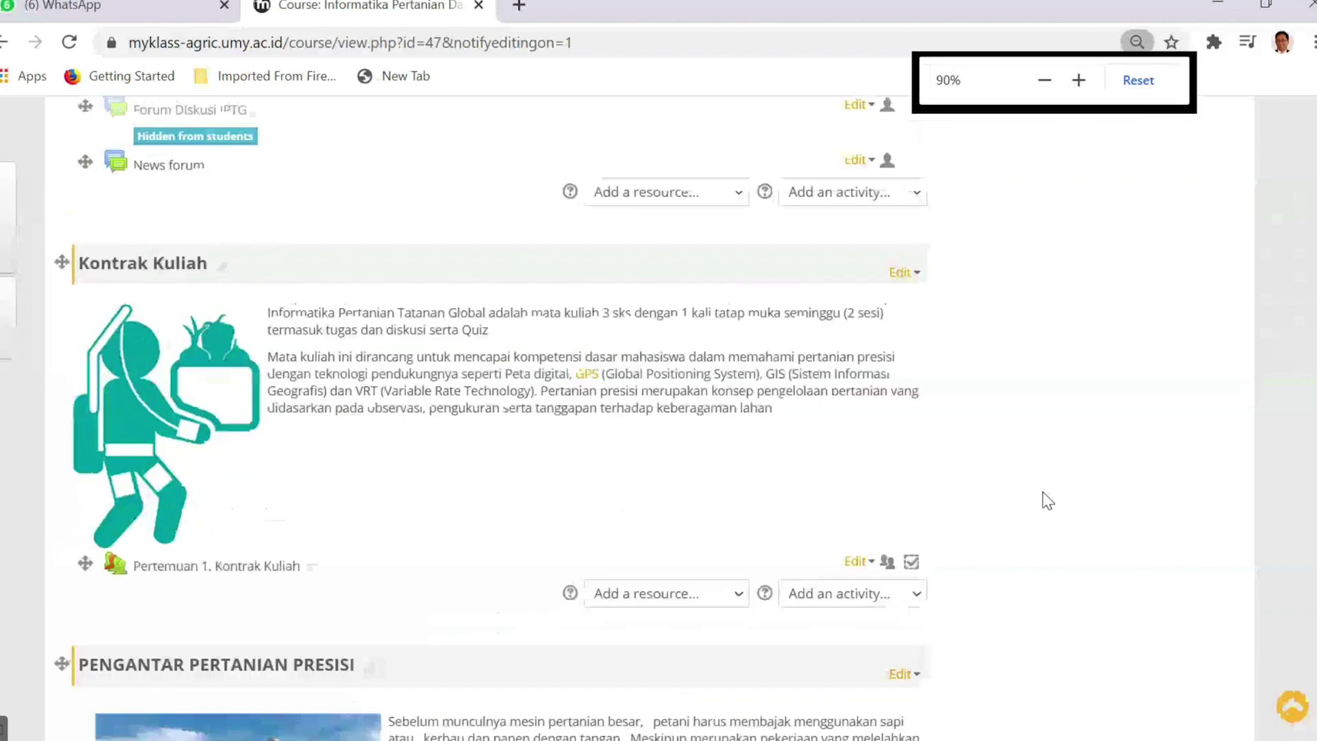
pyautogui.scroll(-5, 1021, 477)
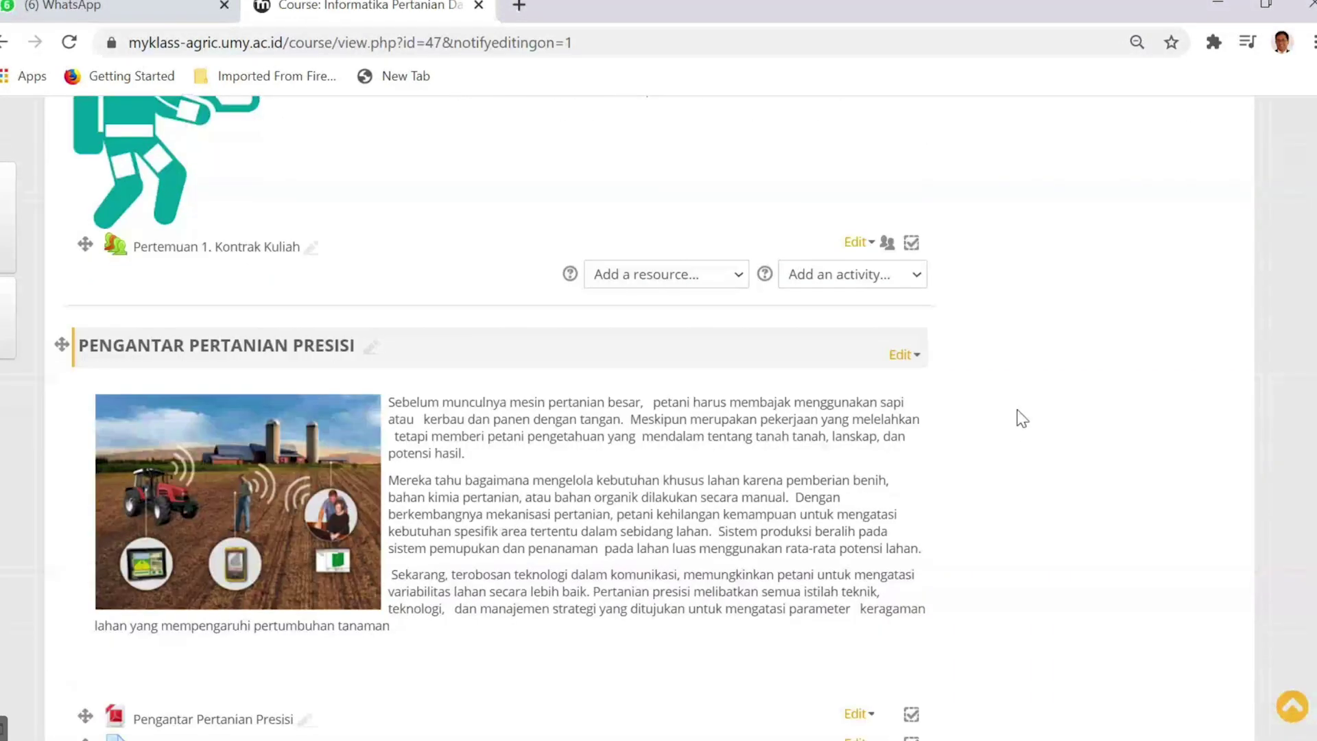
pyautogui.scroll(2, 1020, 417)
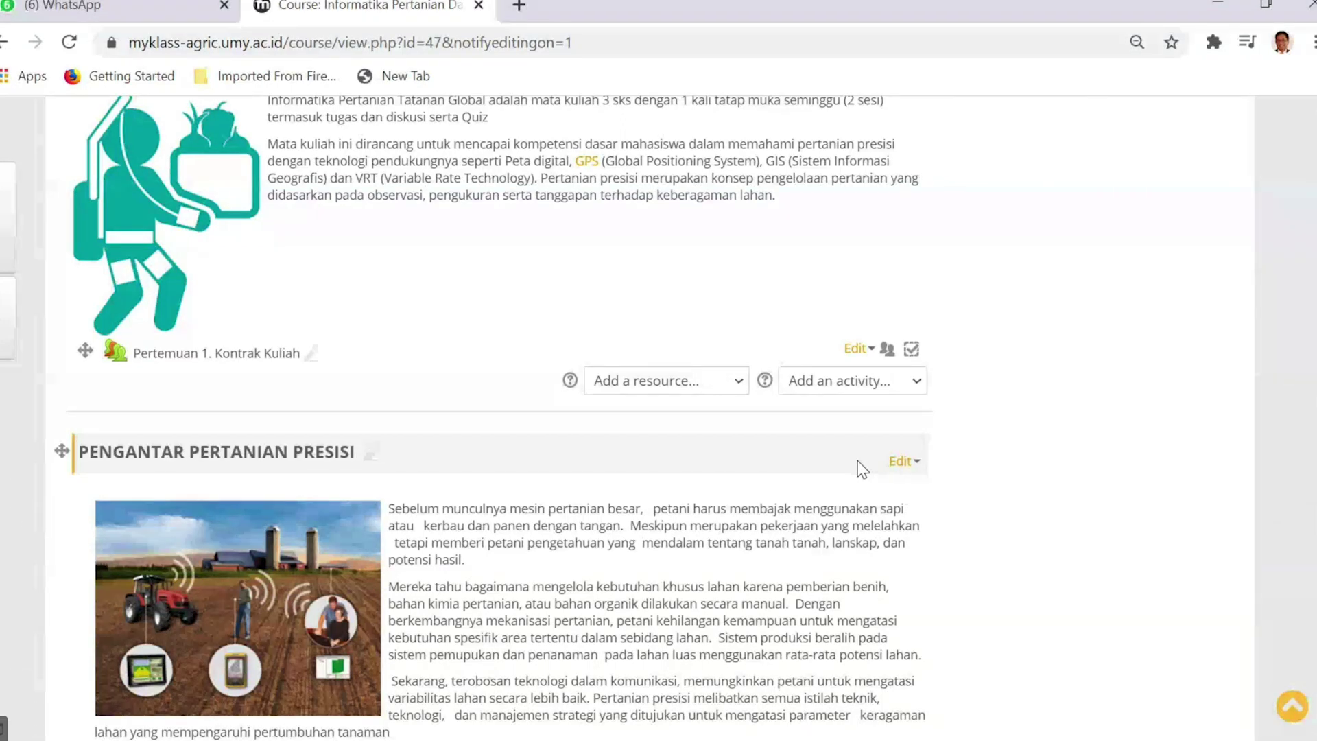
pyautogui.hotkey('ctrl', '+')
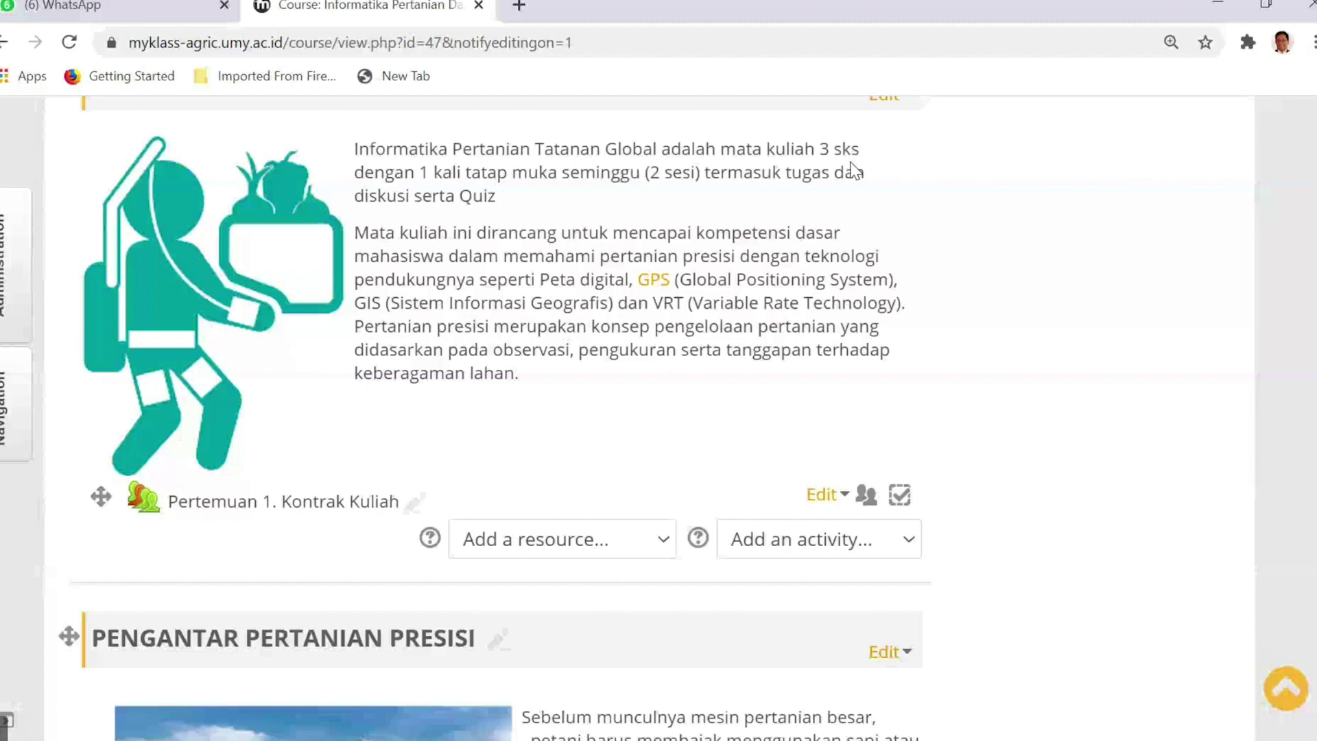
pyautogui.press('b')
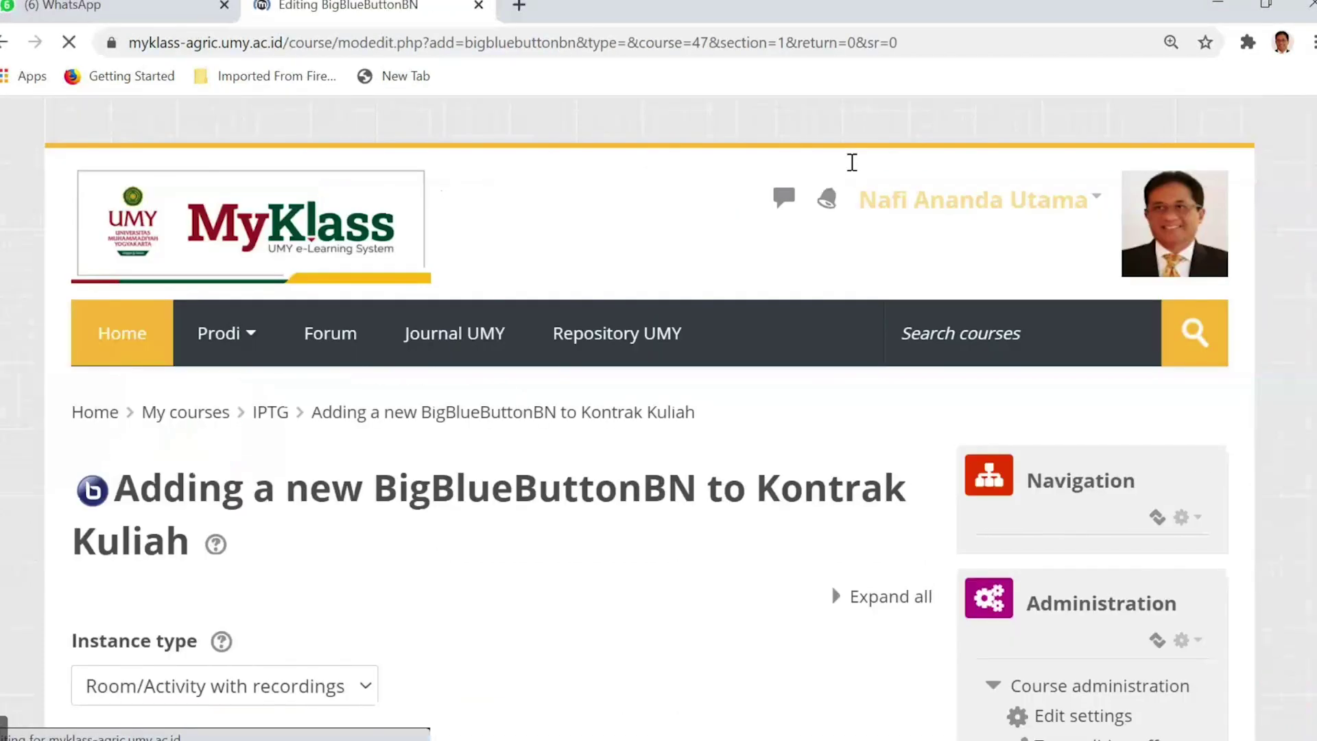
# Name the virtual classroom "Pertemuan Kontrak Kuliah" in the general settings.
pyautogui.scroll(-4, 793, 295)
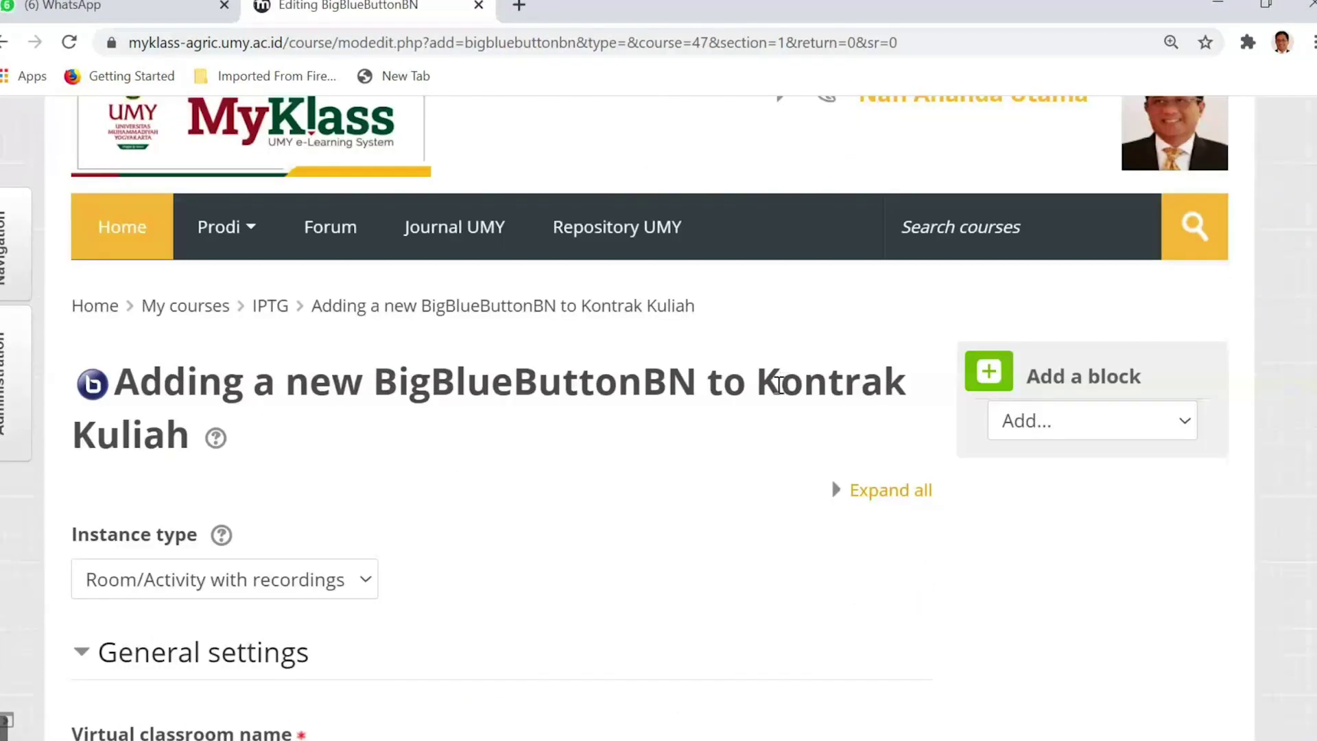
pyautogui.scroll(1, 553, 297)
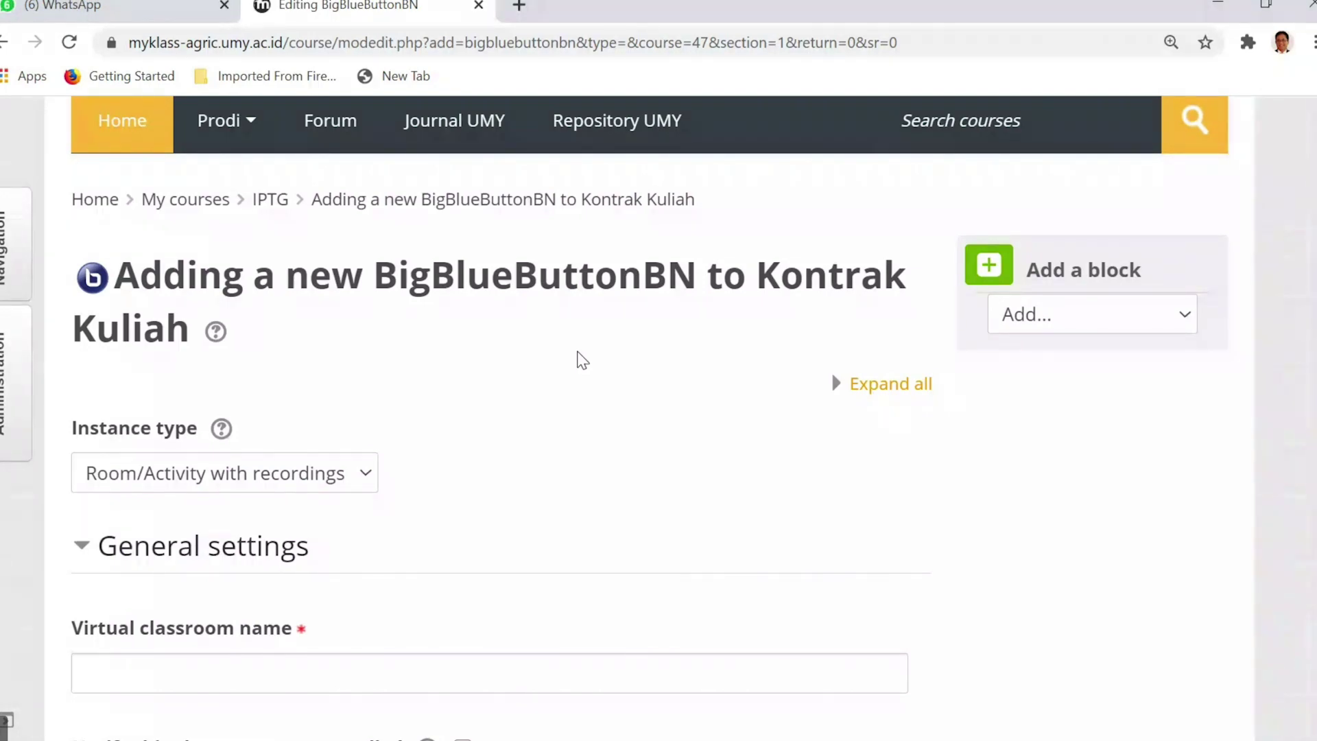
pyautogui.scroll(-1, 583, 359)
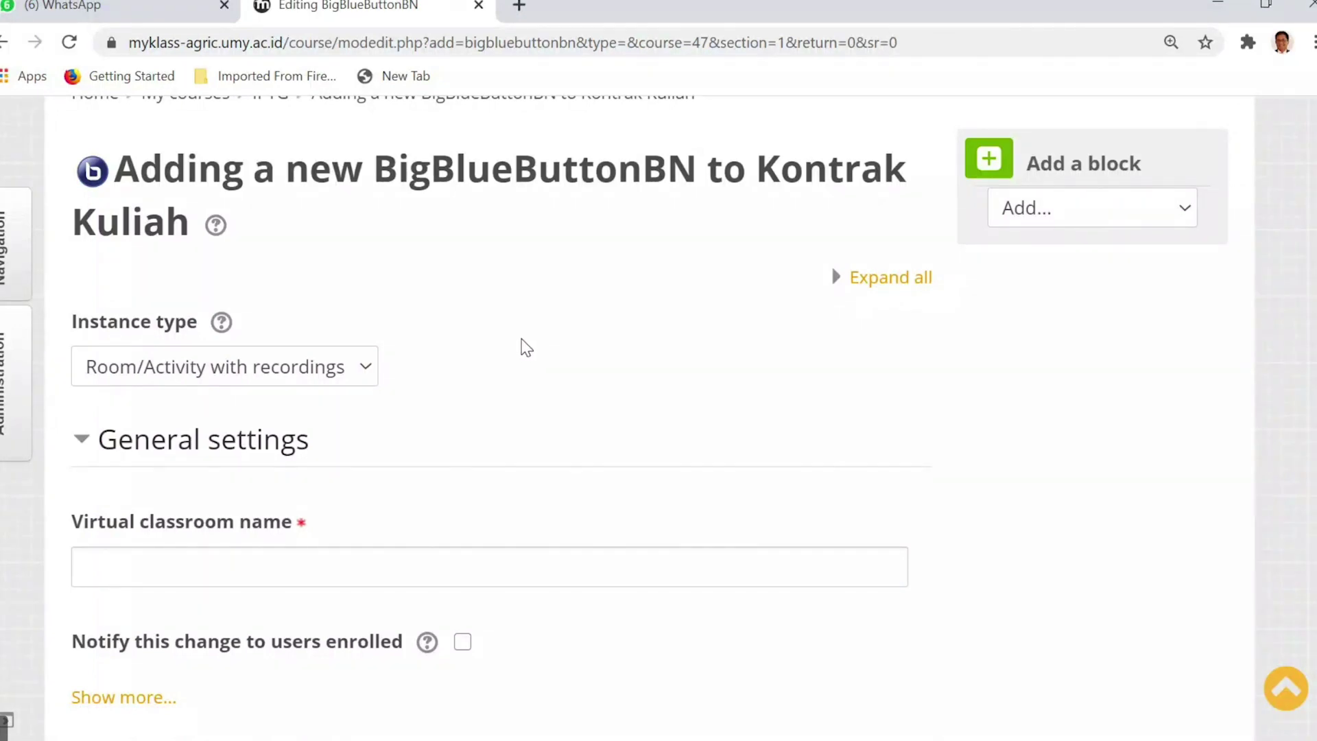
pyautogui.scroll(-1, 481, 343)
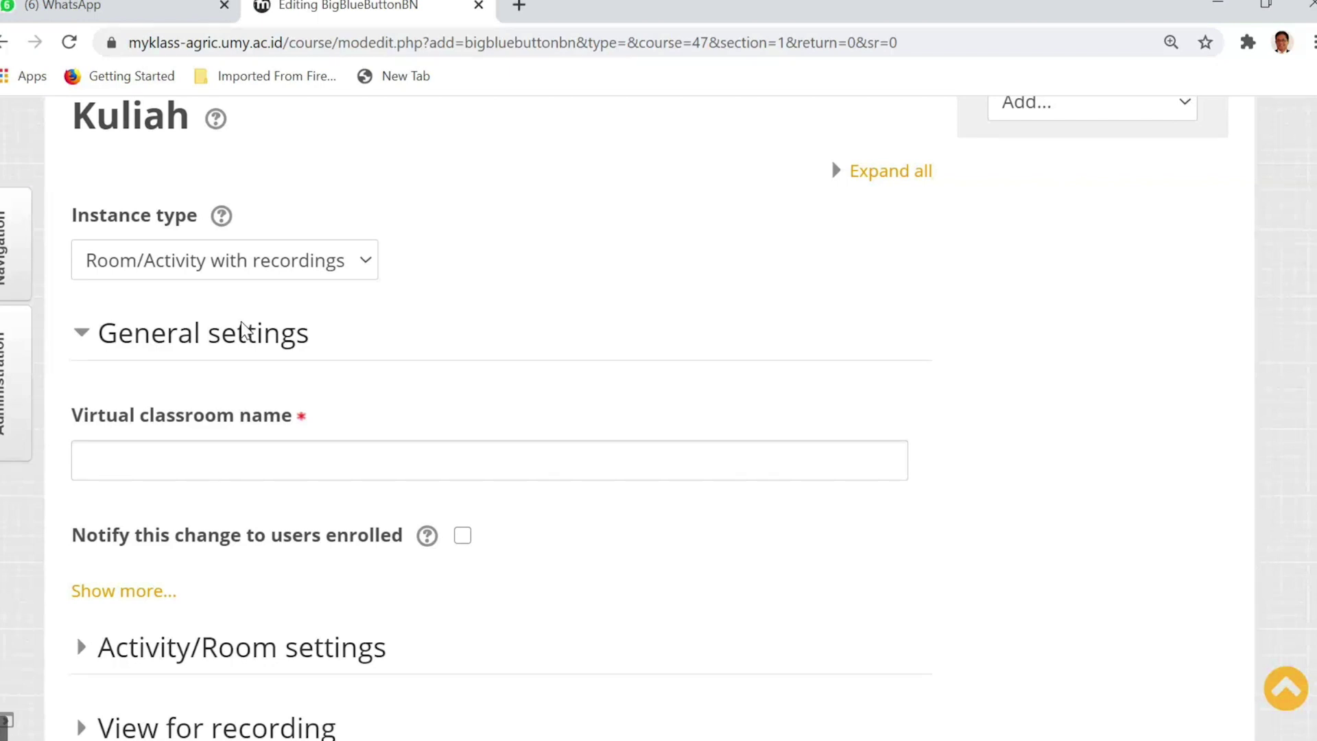
pyautogui.scroll(-3, 620, 273)
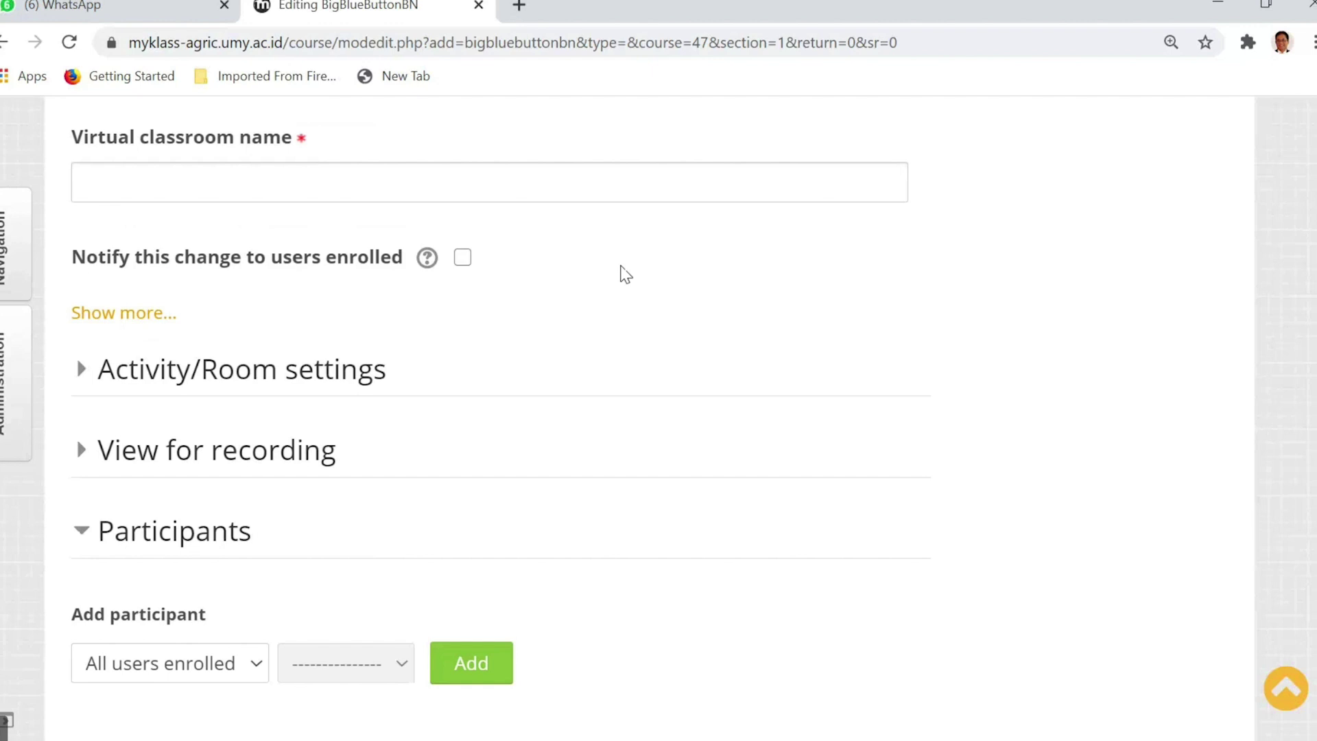
pyautogui.scroll(1, 624, 274)
pyautogui.click(382, 254)
pyautogui.write('Pertemuan Kontarka')
pyautogui.press('BackSpace')
pyautogui.press('BackSpace')
pyautogui.press('BackSpace')
pyautogui.press('BackSpace')
pyautogui.write('rak Kuliah')
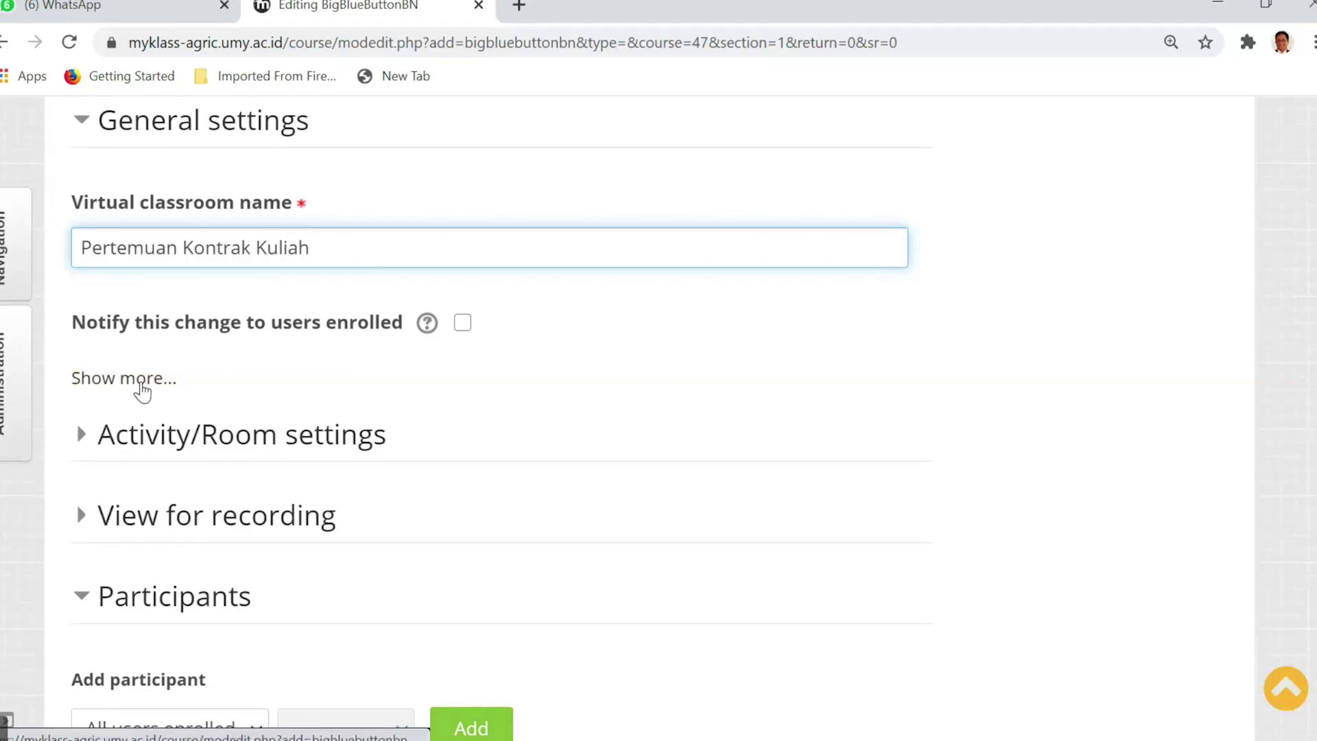
# Reveal the additional general settings and enter the description "Untuk mengikuti Kuliah ini, mahasiswa harus terlebih dahulu mengisi presensi".
pyautogui.click(140, 384)
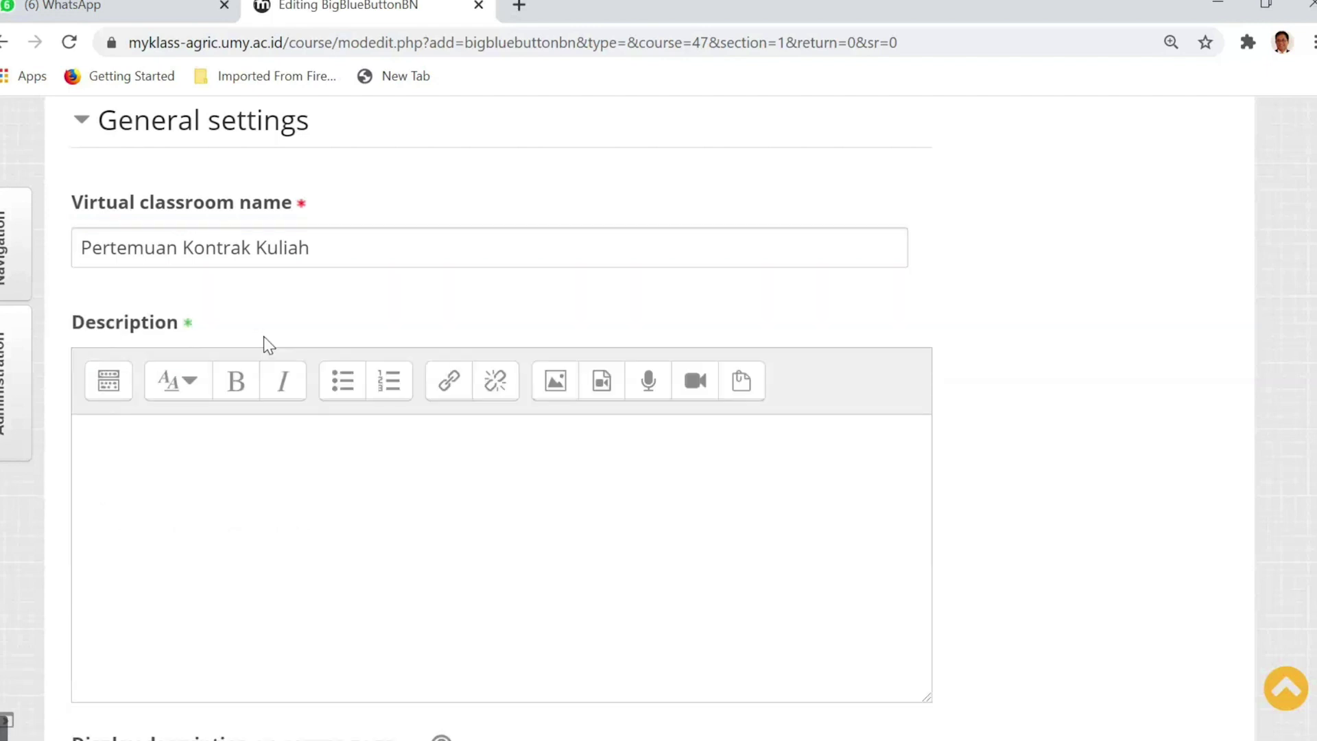
pyautogui.scroll(-3, 265, 340)
pyautogui.scroll(3, 266, 336)
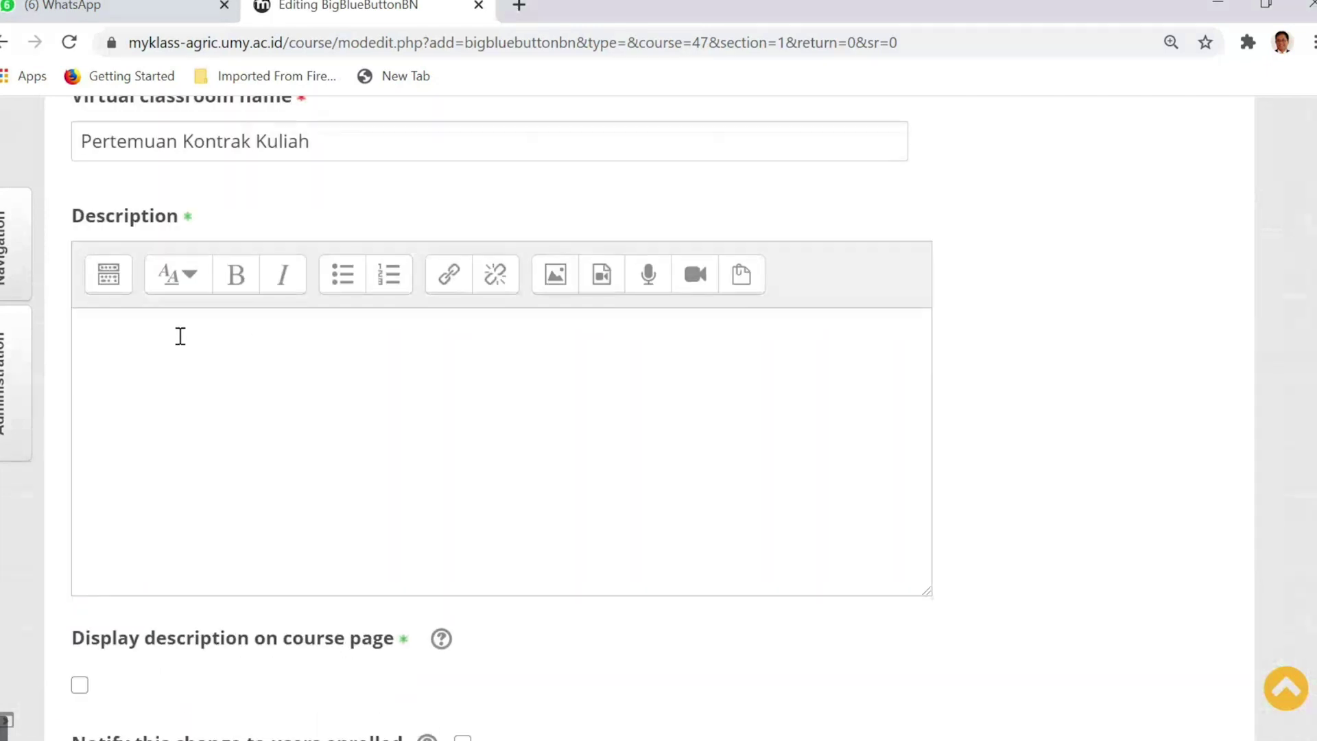
pyautogui.scroll(-2, 322, 206)
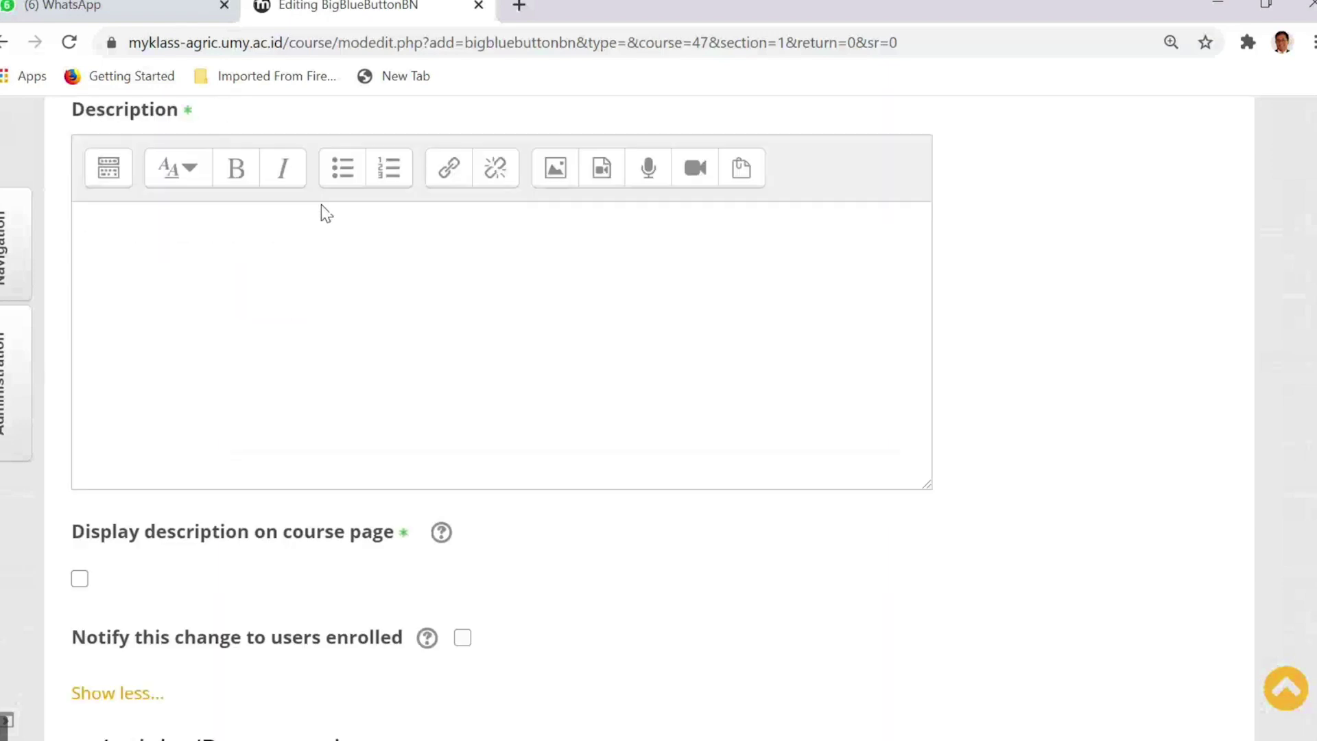
pyautogui.scroll(2, 223, 337)
pyautogui.click(224, 337)
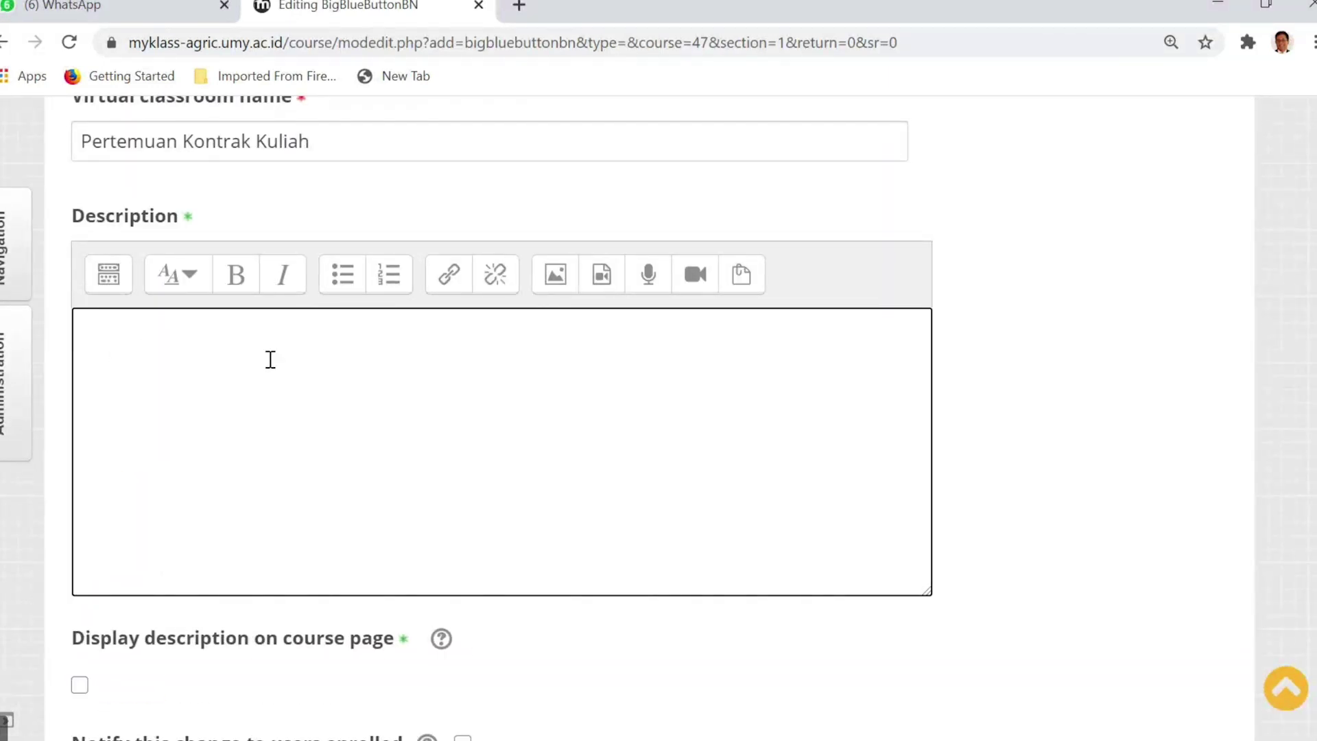
pyautogui.write('Untuk mengikuti Kuliah ini, mahassiswa harus terlebih dahulu mengisi presensi')
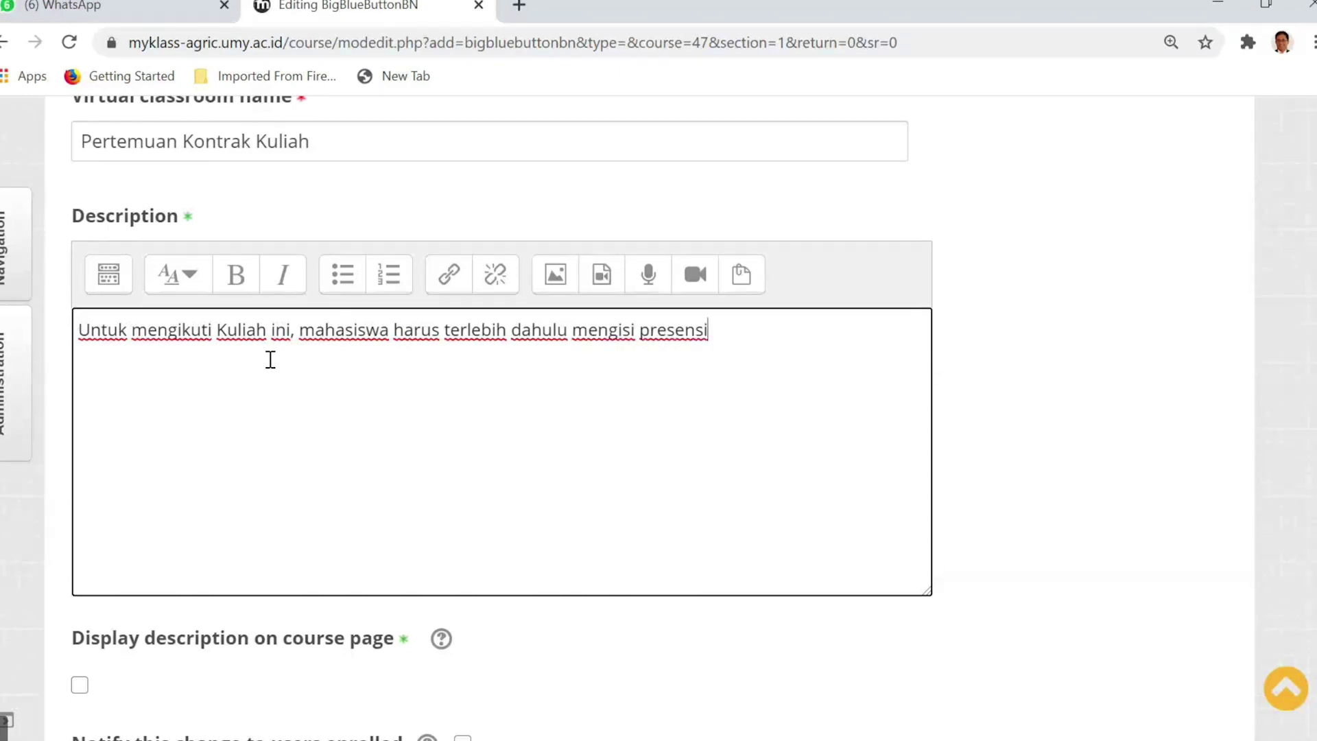
# Enable displaying the virtual classroom's description on the course page.
pyautogui.scroll(-2, 486, 378)
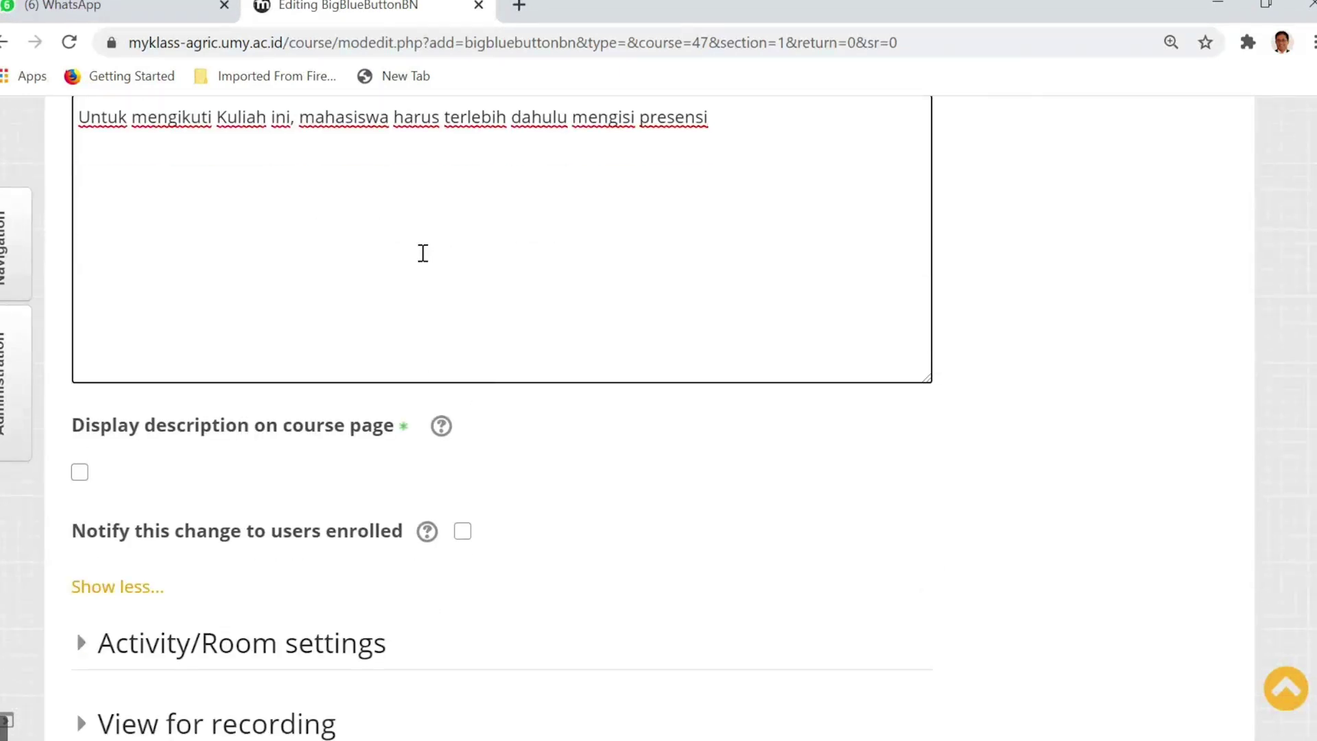
pyautogui.scroll(1, 315, 194)
pyautogui.scroll(2, 439, 344)
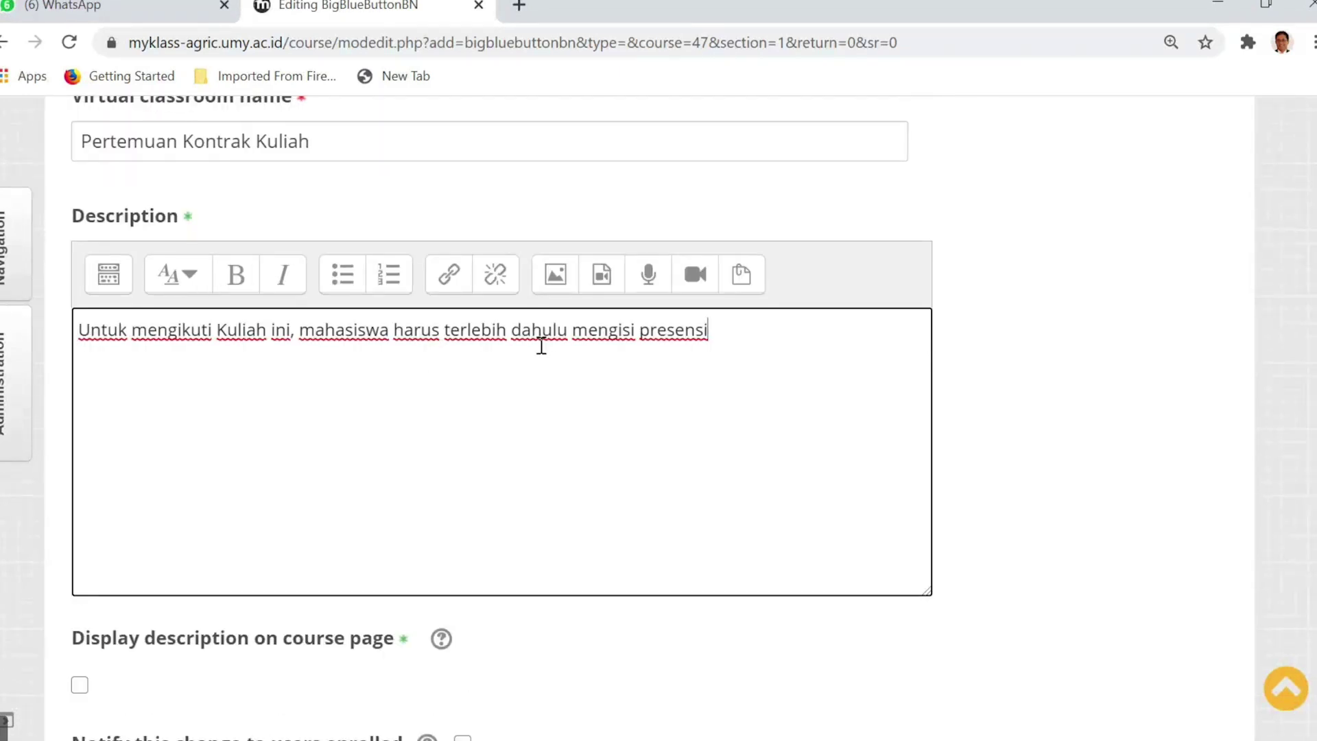
pyautogui.scroll(-1, 534, 391)
pyautogui.scroll(-1, 359, 480)
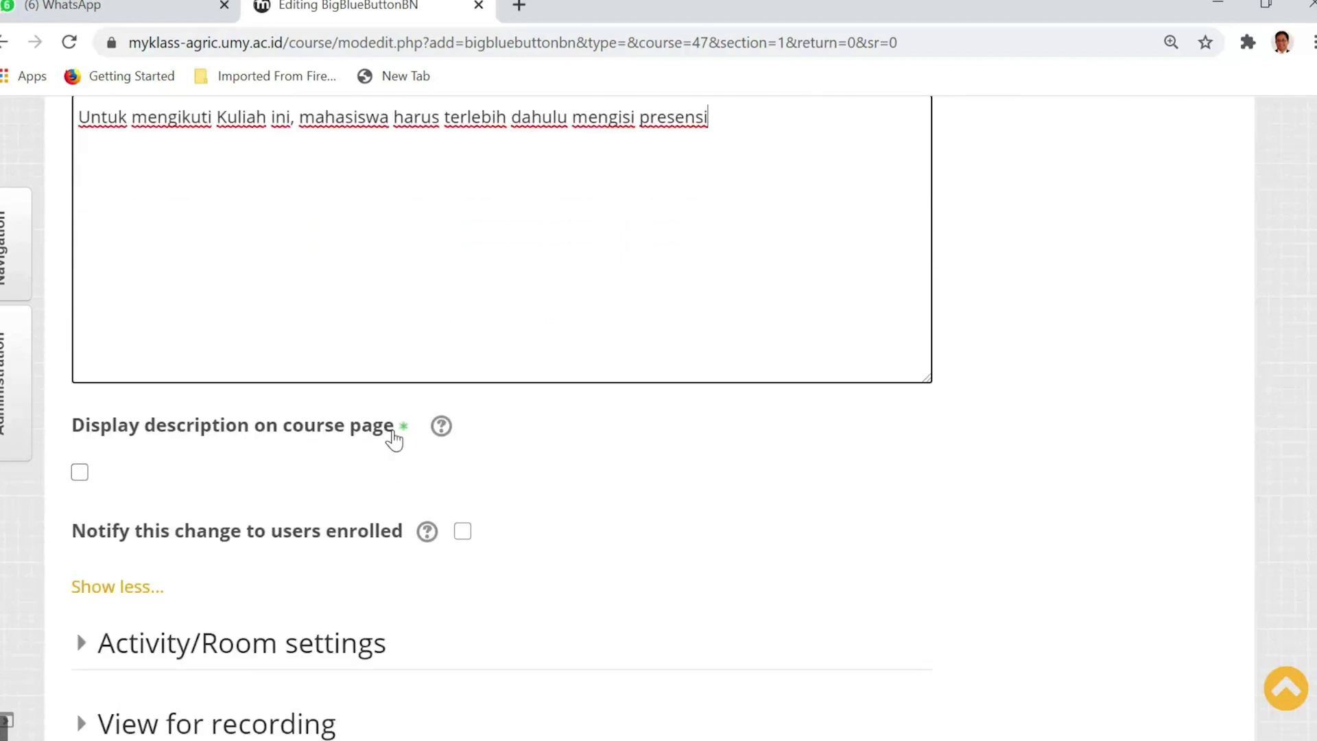
pyautogui.click(79, 472)
pyautogui.scroll(2, 439, 306)
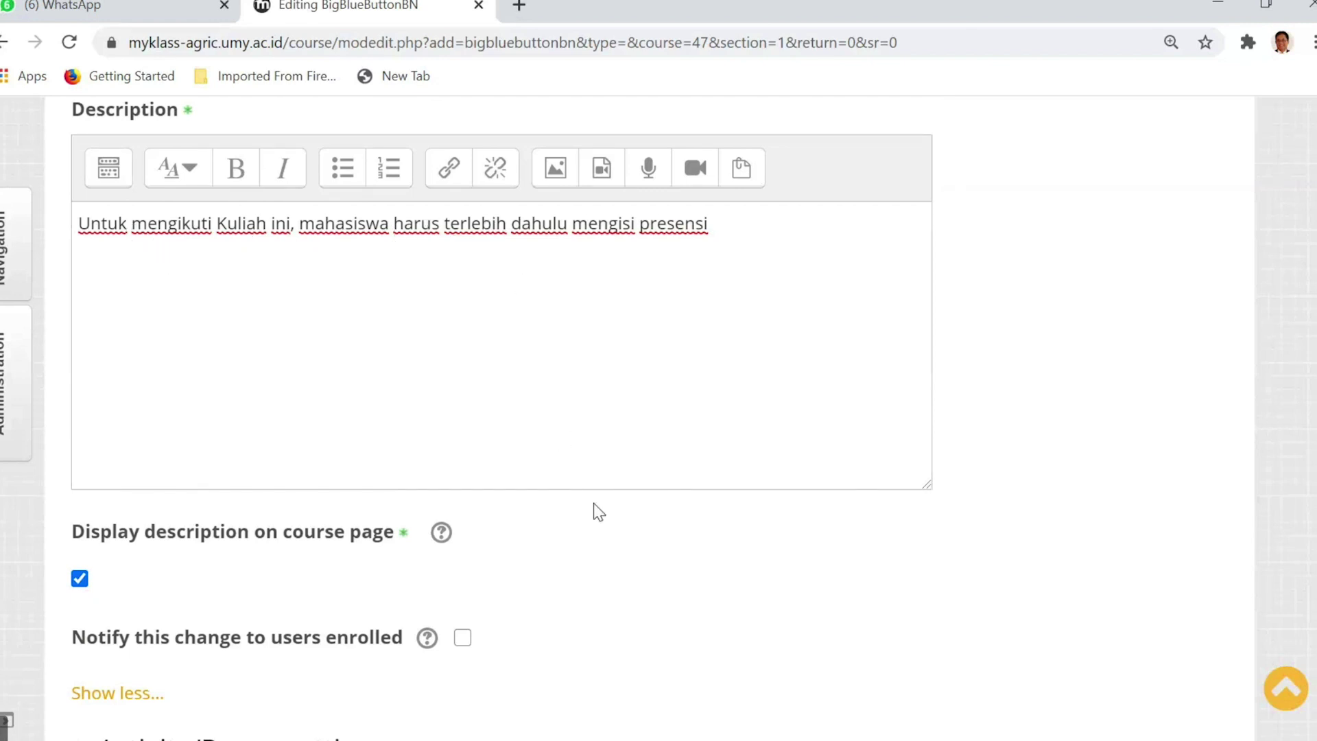
# Expand the Activity/Room settings and enter the welcome message "SELAMAT DATANG DI PERTEMUAN KONTAK KULIAH".
pyautogui.scroll(-5, 594, 505)
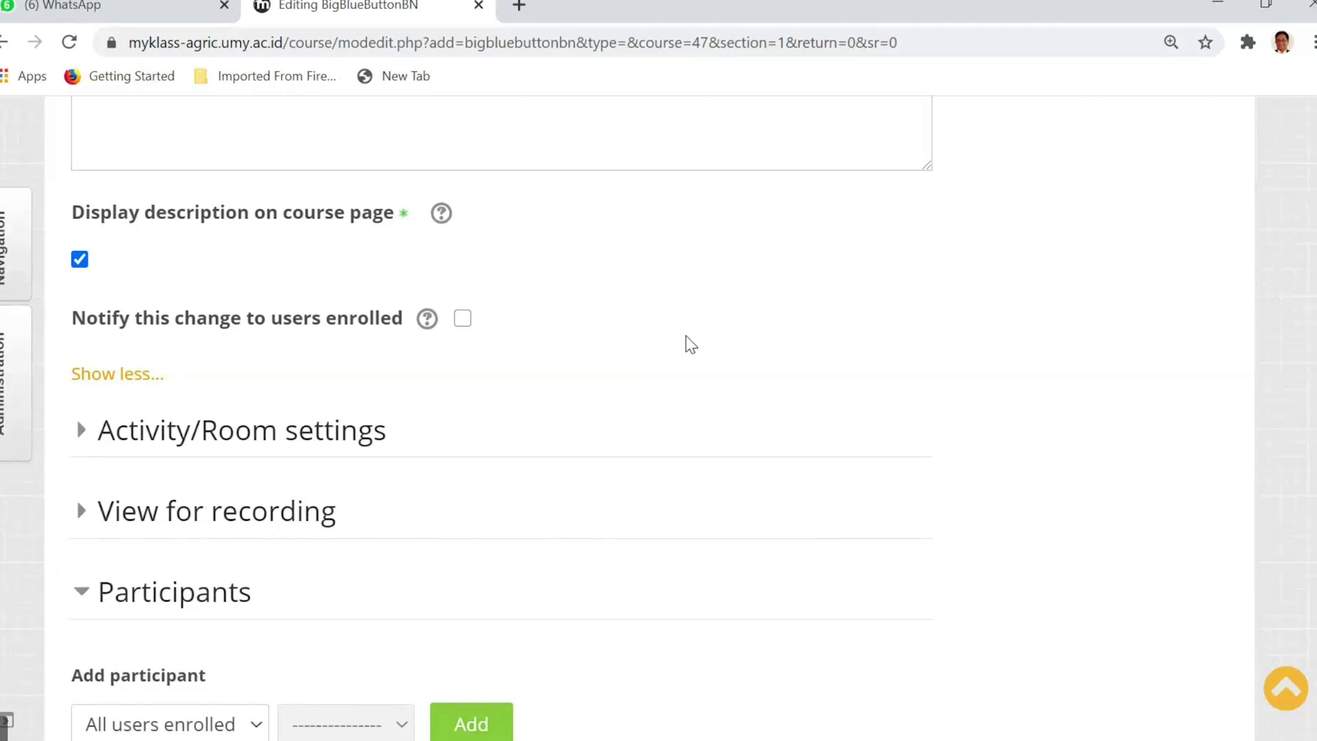
pyautogui.scroll(-3, 686, 344)
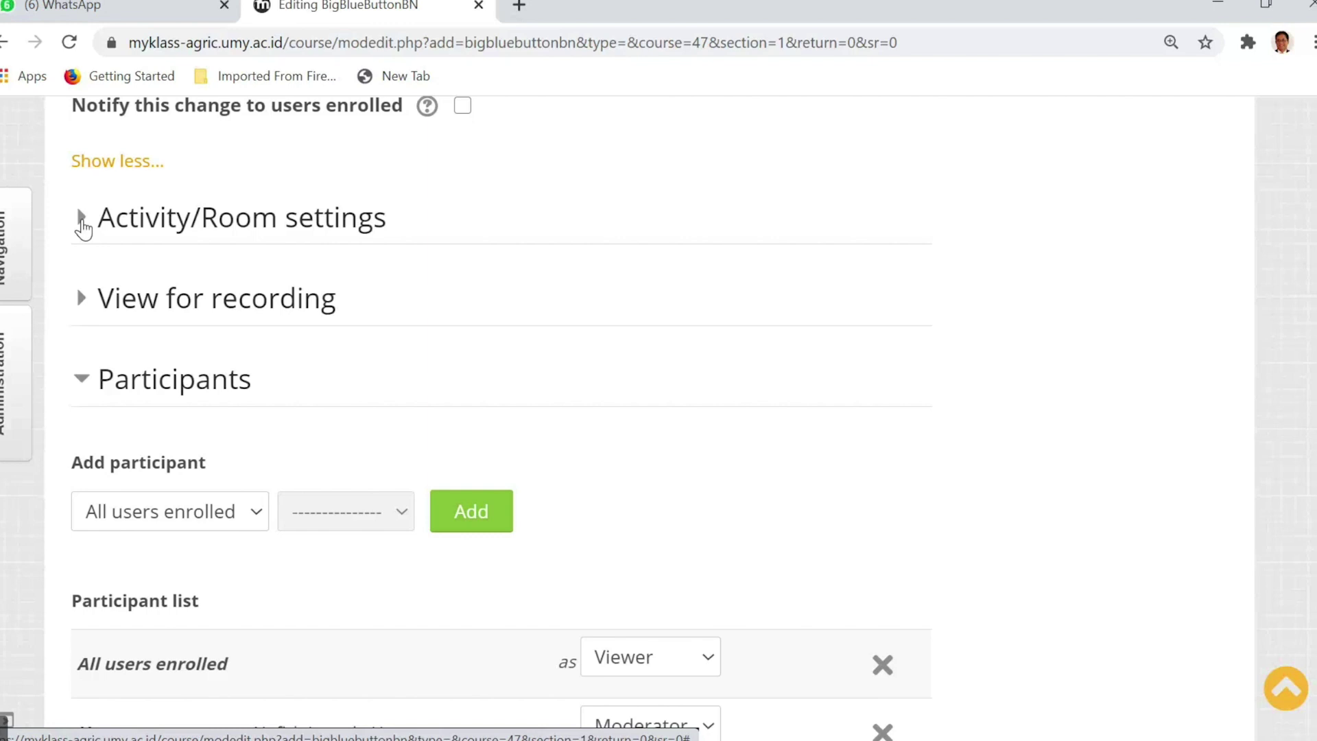
pyautogui.click(82, 218)
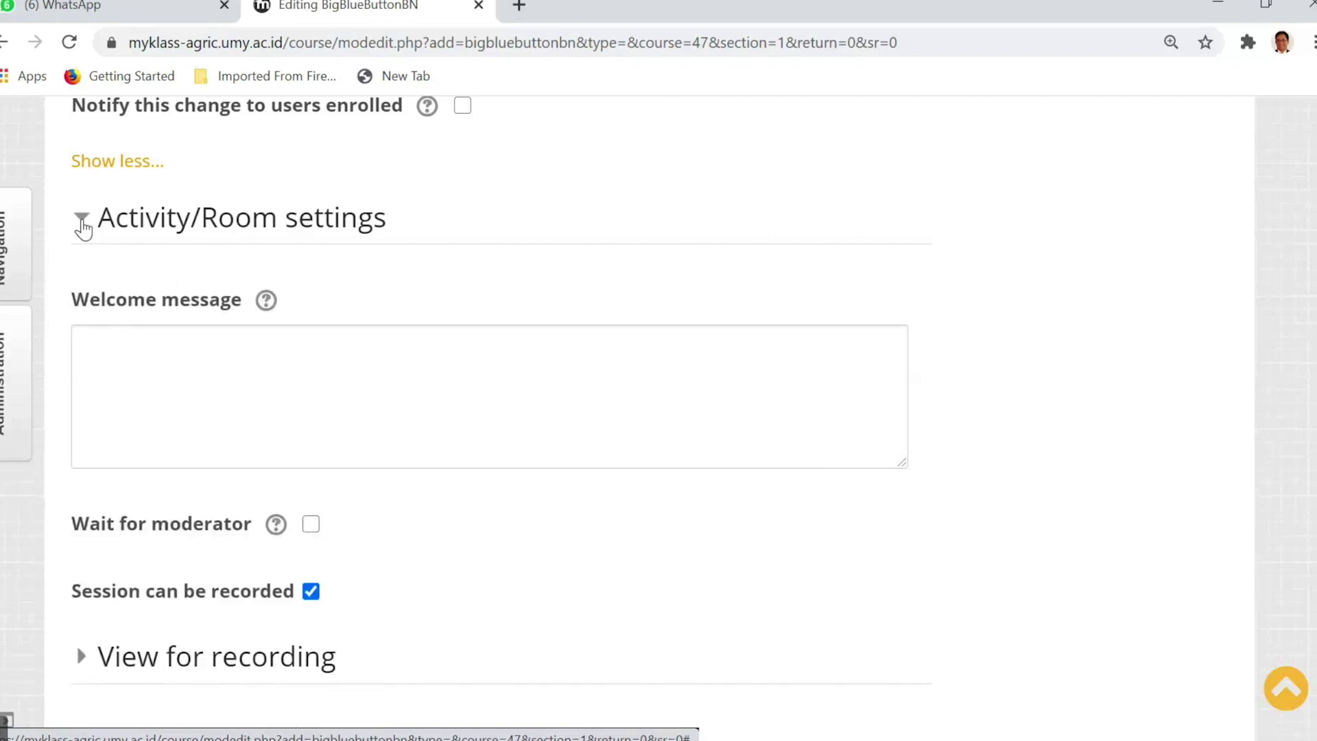
pyautogui.click(174, 359)
pyautogui.write('SELAMAT DAT')
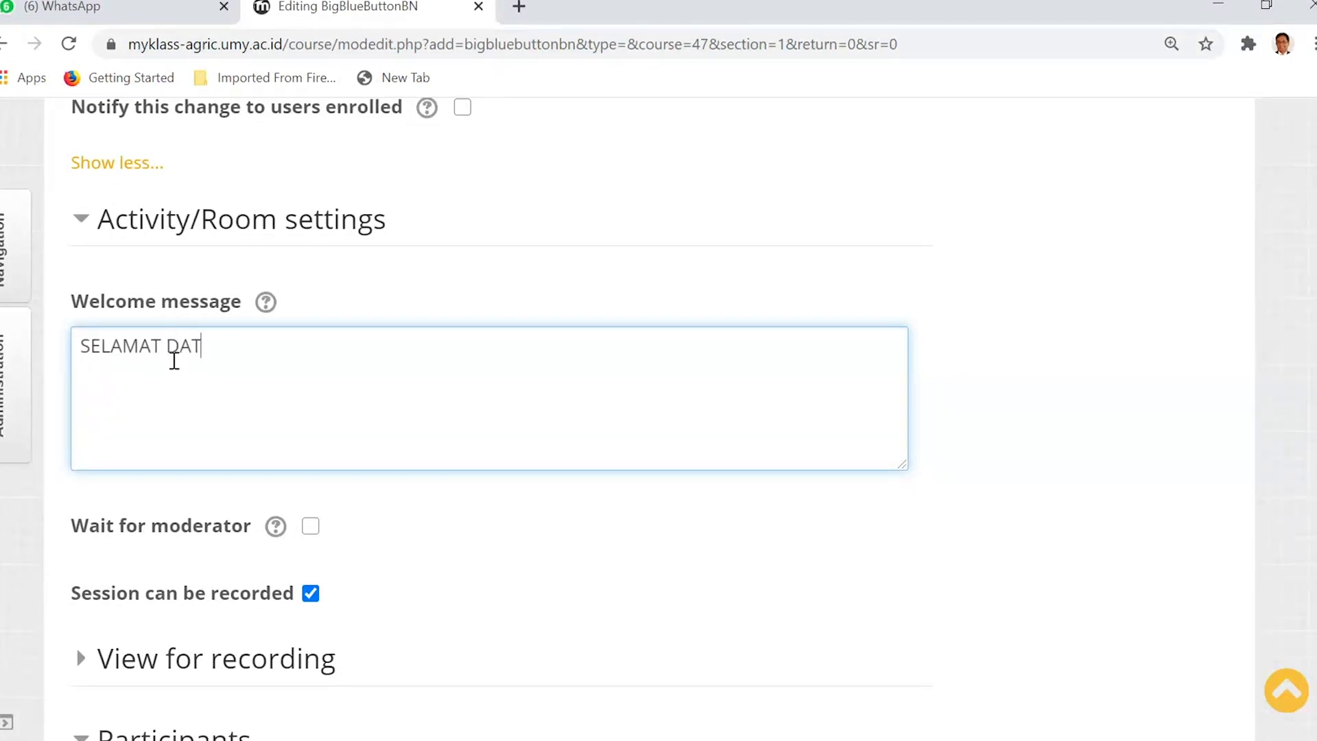
pyautogui.write('ANG DI PERTEMUAN KONTAK KULIAH')
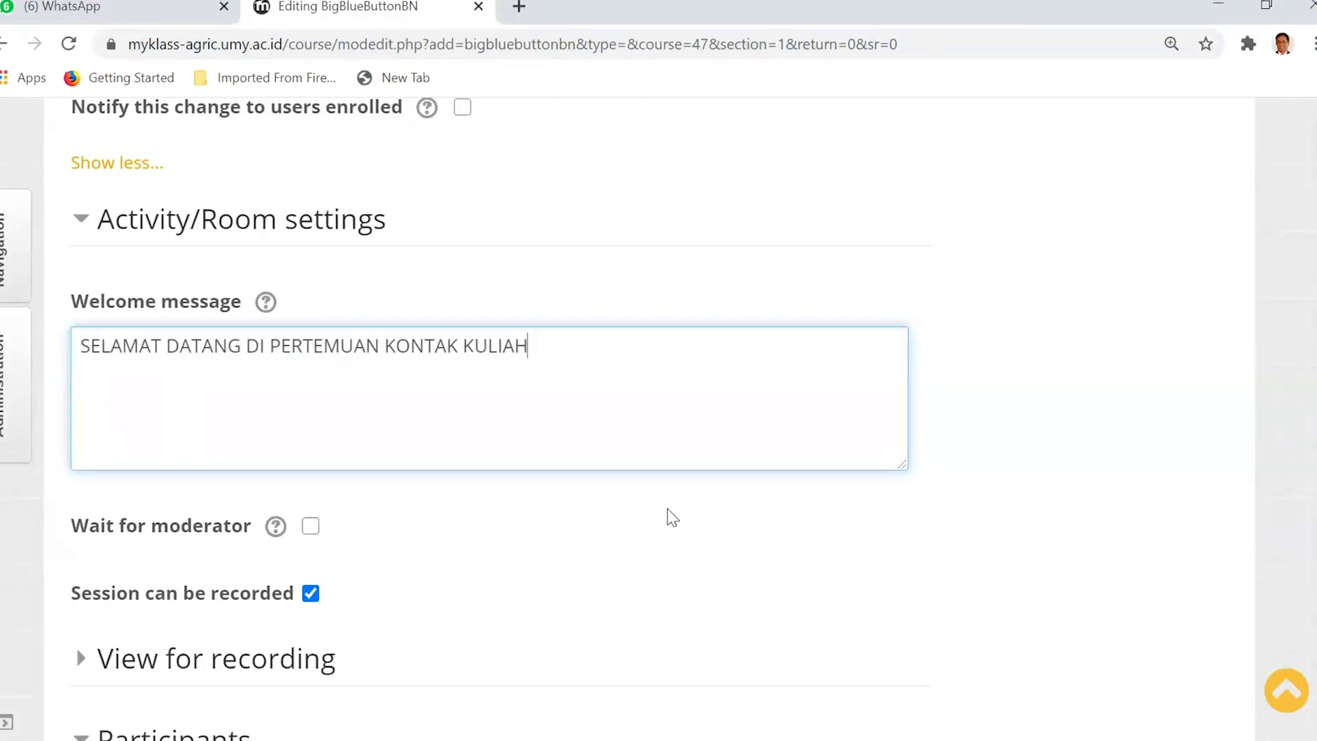
# Switch the Wait for moderator option on and back off in the room settings.
pyautogui.scroll(-1, 559, 488)
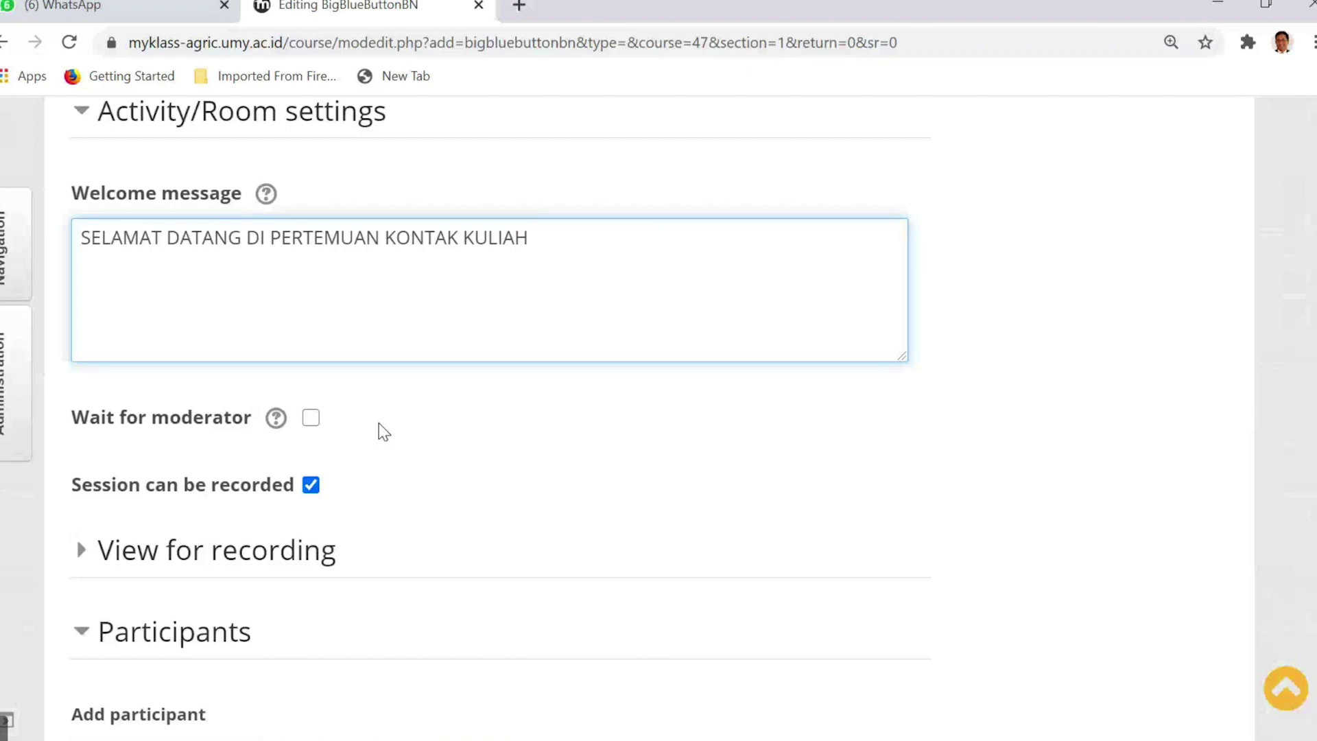
pyautogui.click(311, 418)
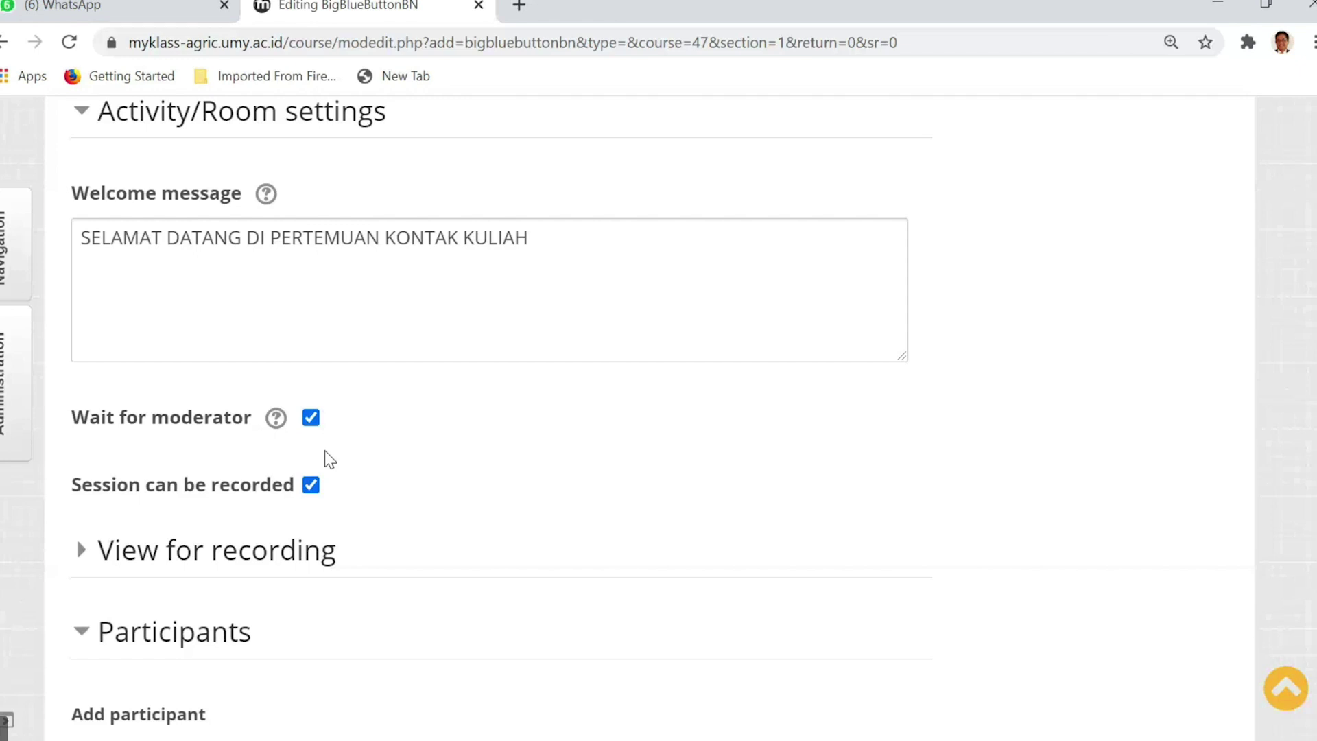
pyautogui.click(311, 417)
# Examine the View for recording section and the participant list with its assigned roles.
pyautogui.scroll(-1, 564, 391)
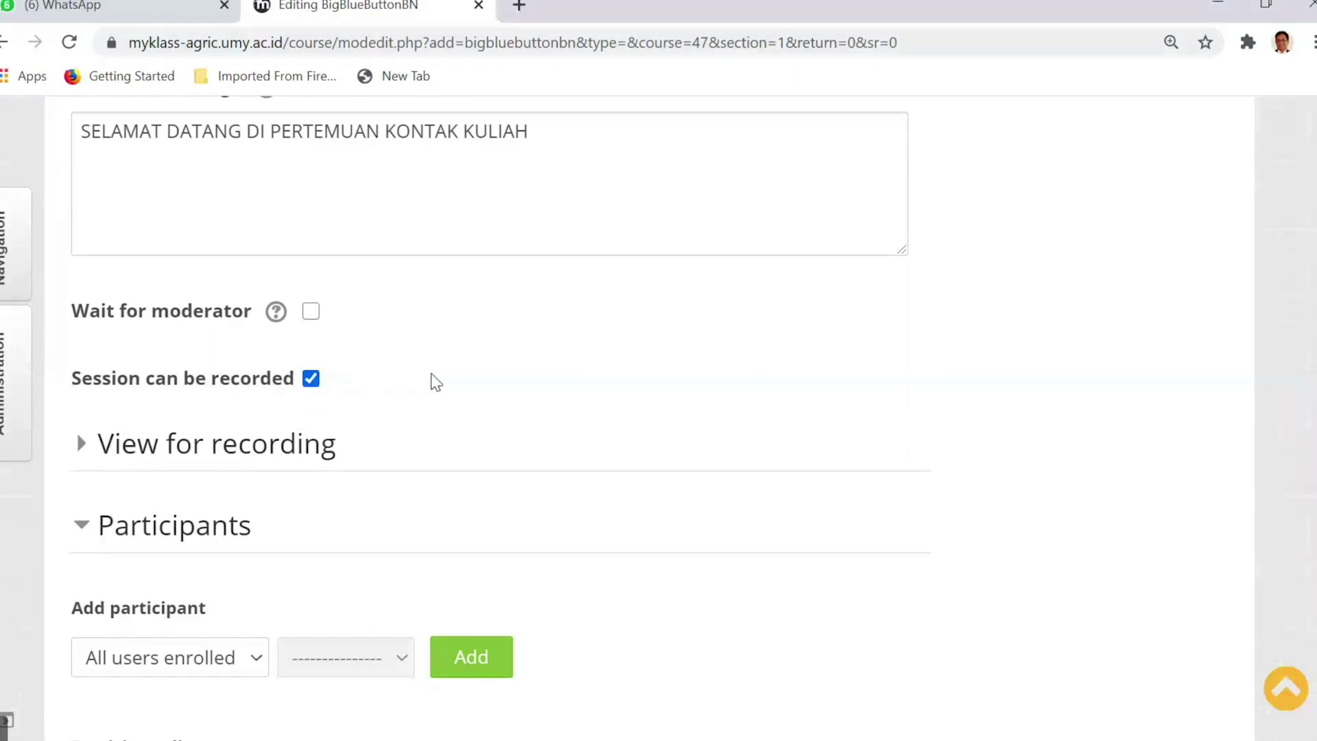
pyautogui.scroll(-4, 579, 374)
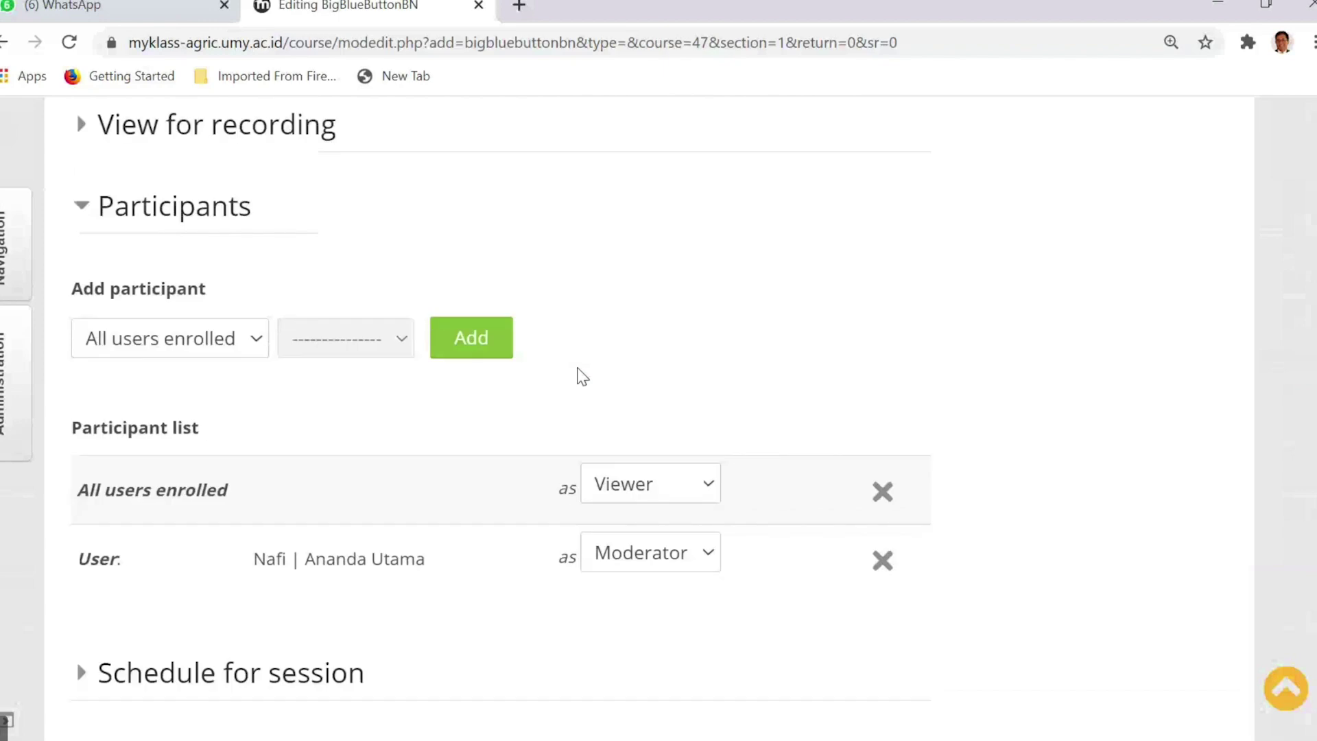
pyautogui.scroll(3, 578, 375)
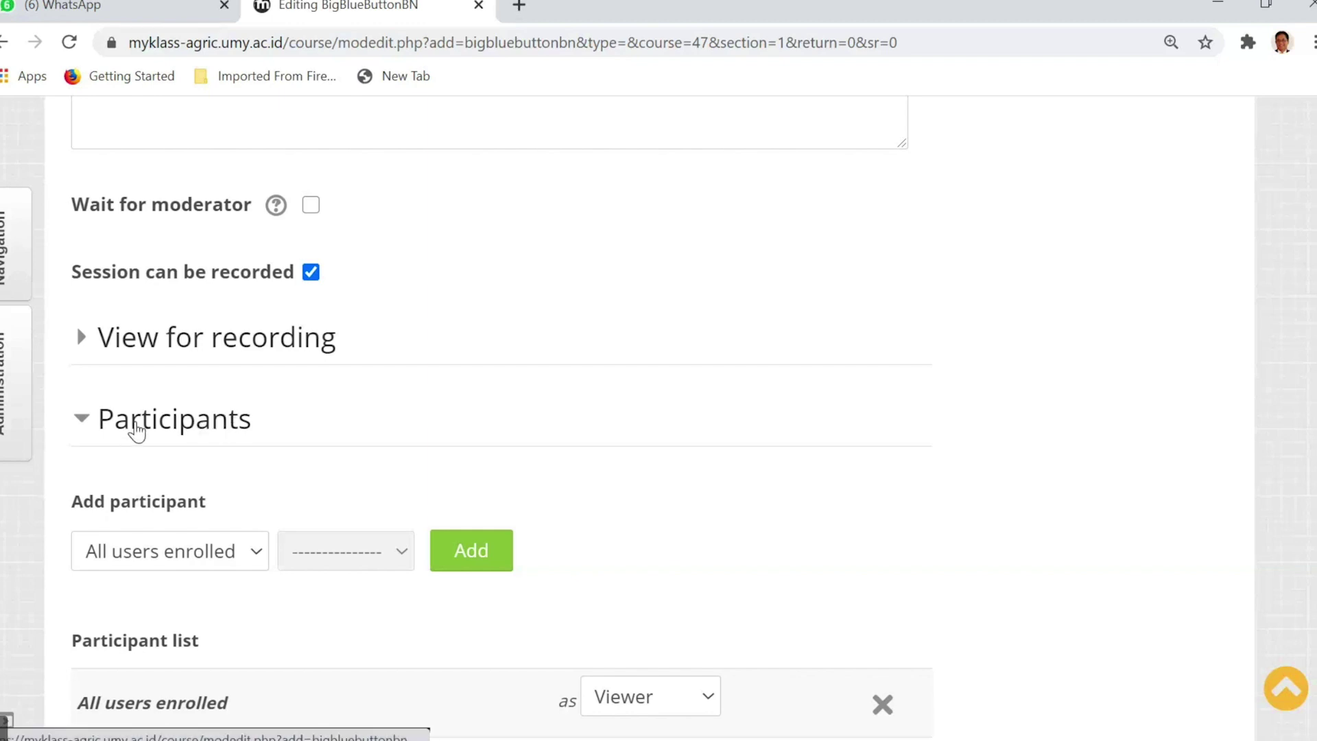
pyautogui.click(82, 346)
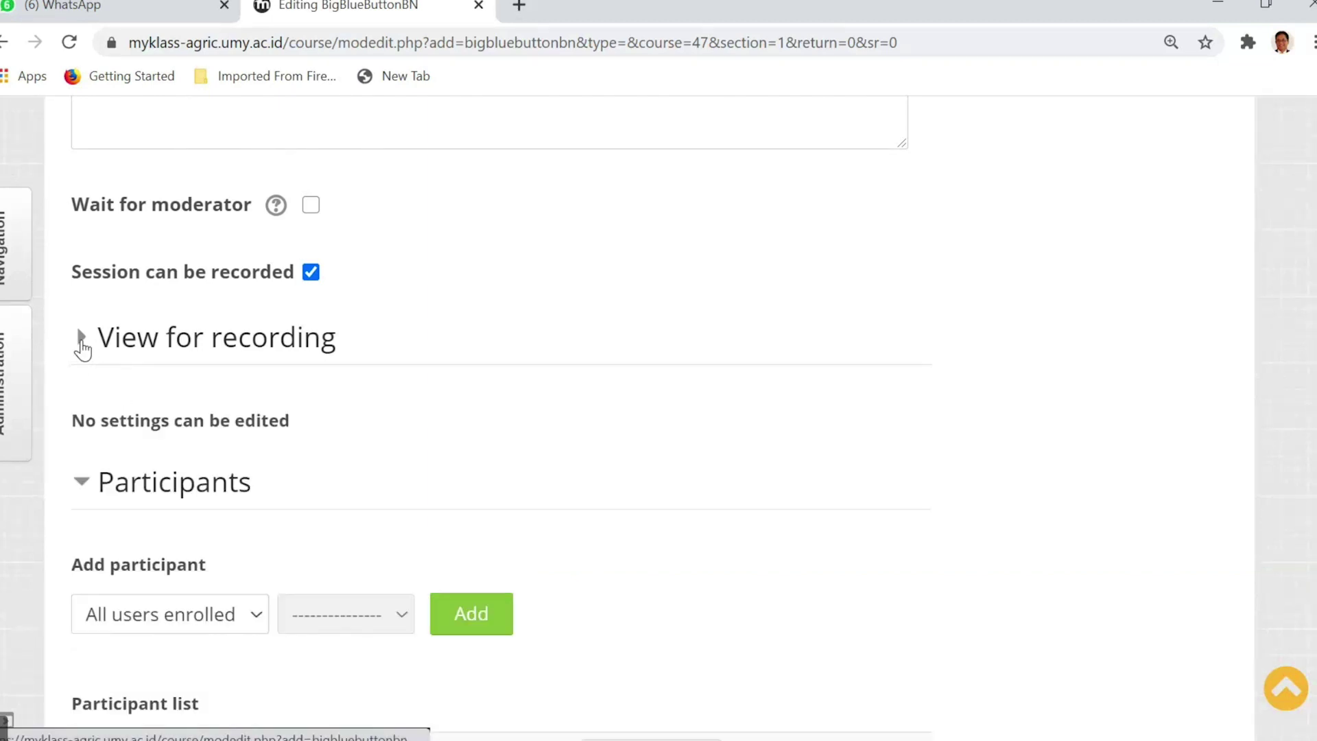
pyautogui.click(82, 343)
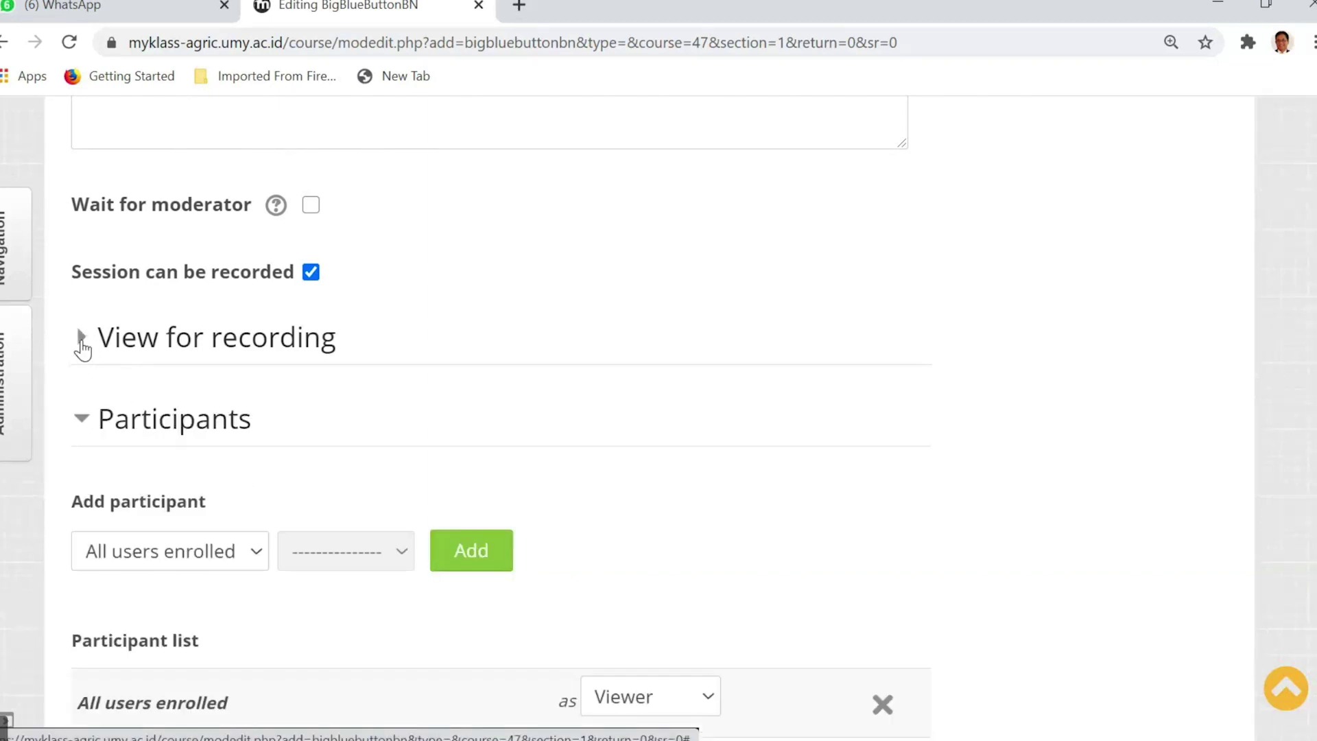
pyautogui.scroll(-1, 585, 348)
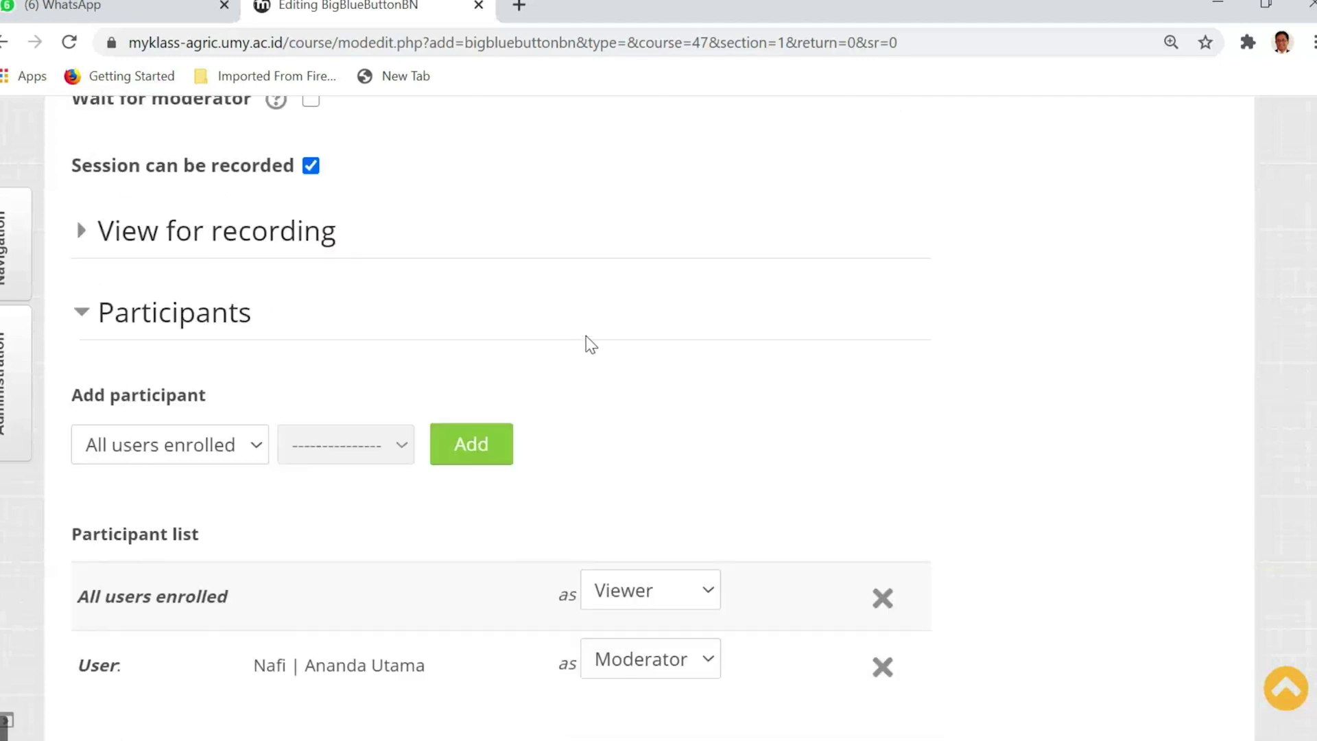
pyautogui.scroll(-1, 710, 369)
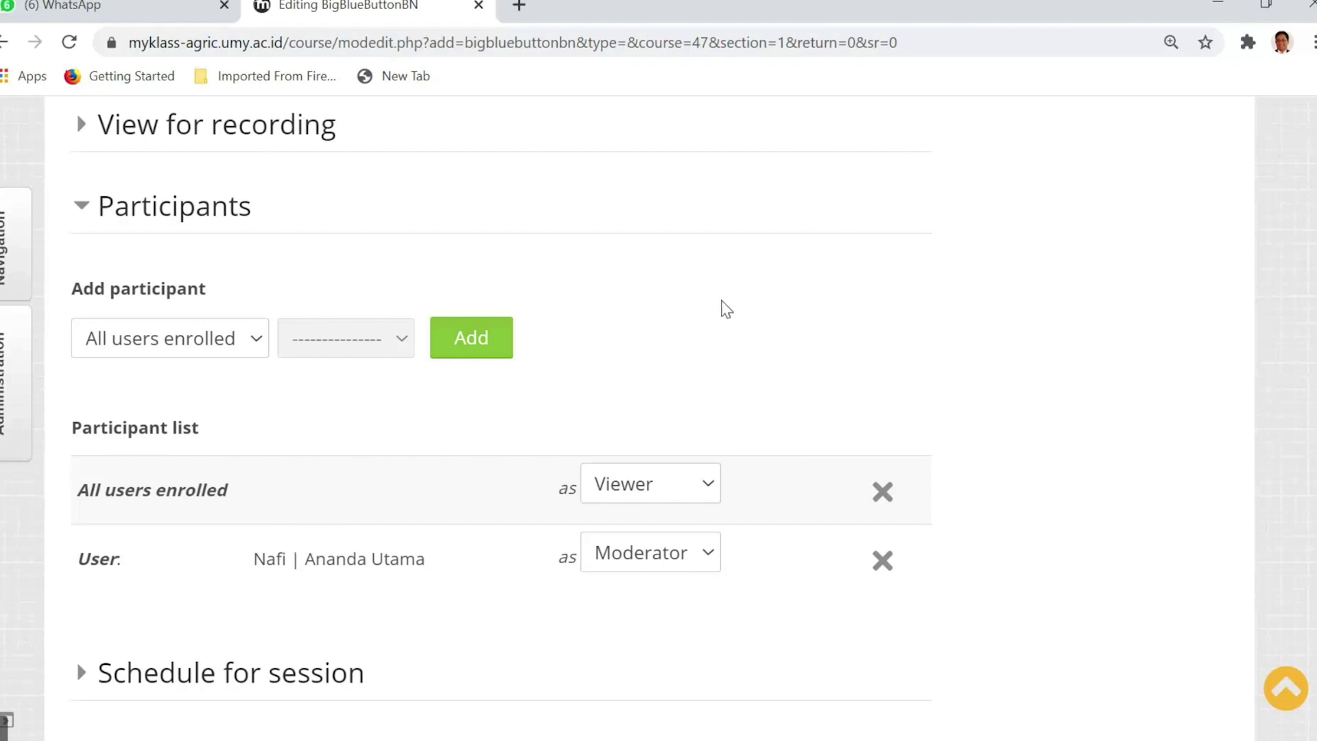
# Choose the Role participant type with Teacher for the participant list, and reset the selection to All users enrolled.
pyautogui.scroll(-1, 740, 304)
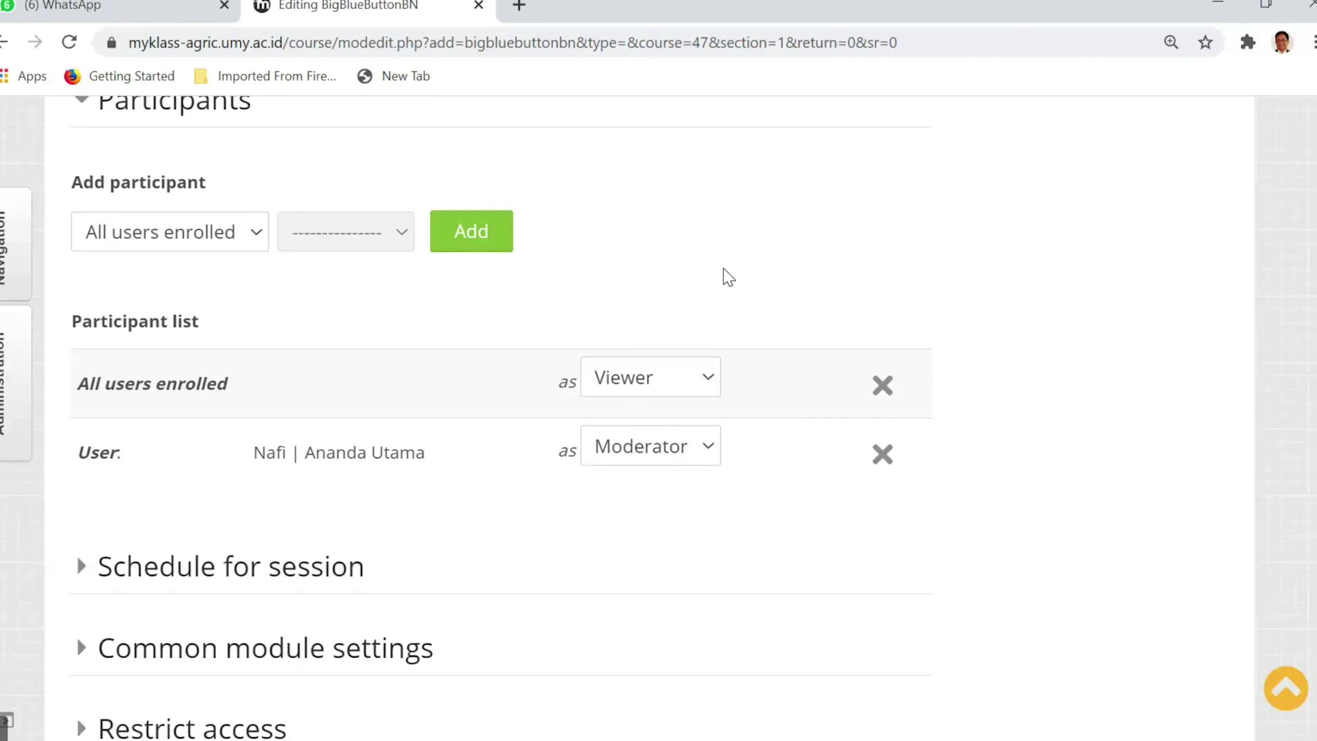
pyautogui.click(714, 388)
pyautogui.click(262, 239)
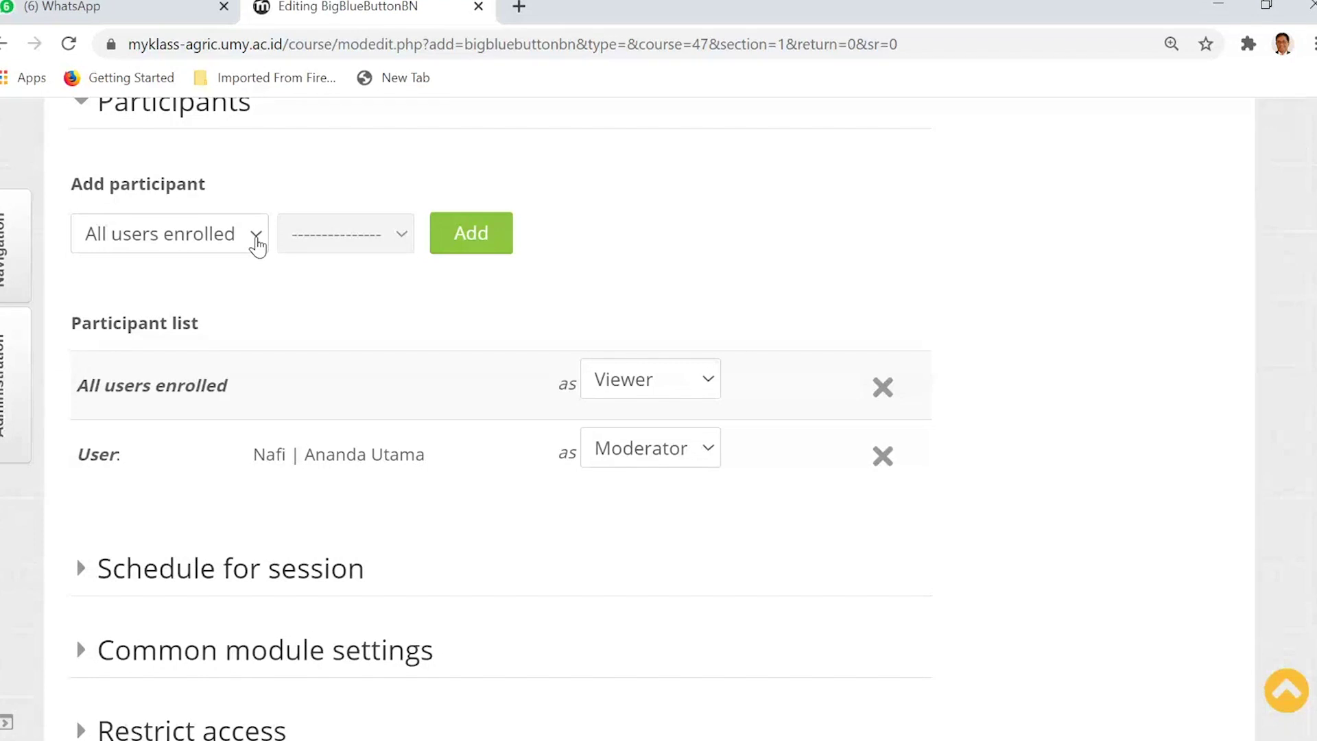
pyautogui.click(211, 298)
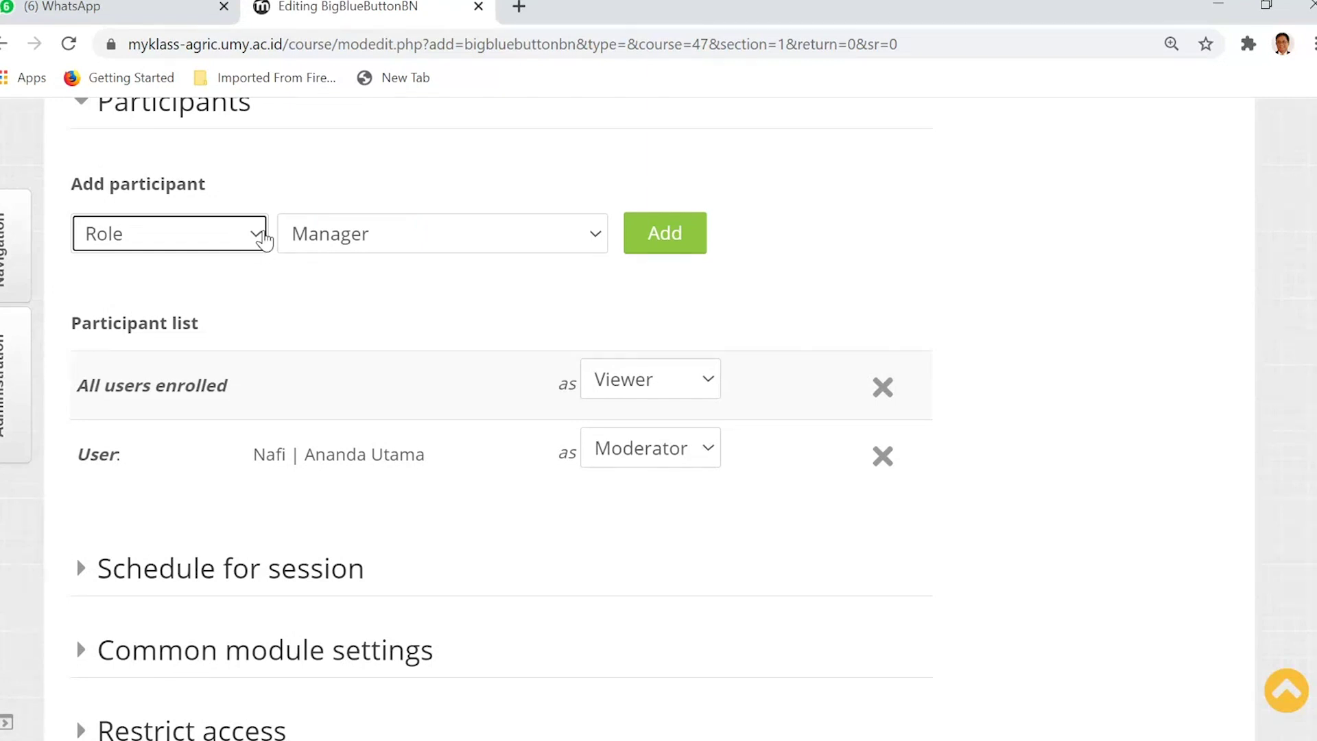
pyautogui.click(603, 244)
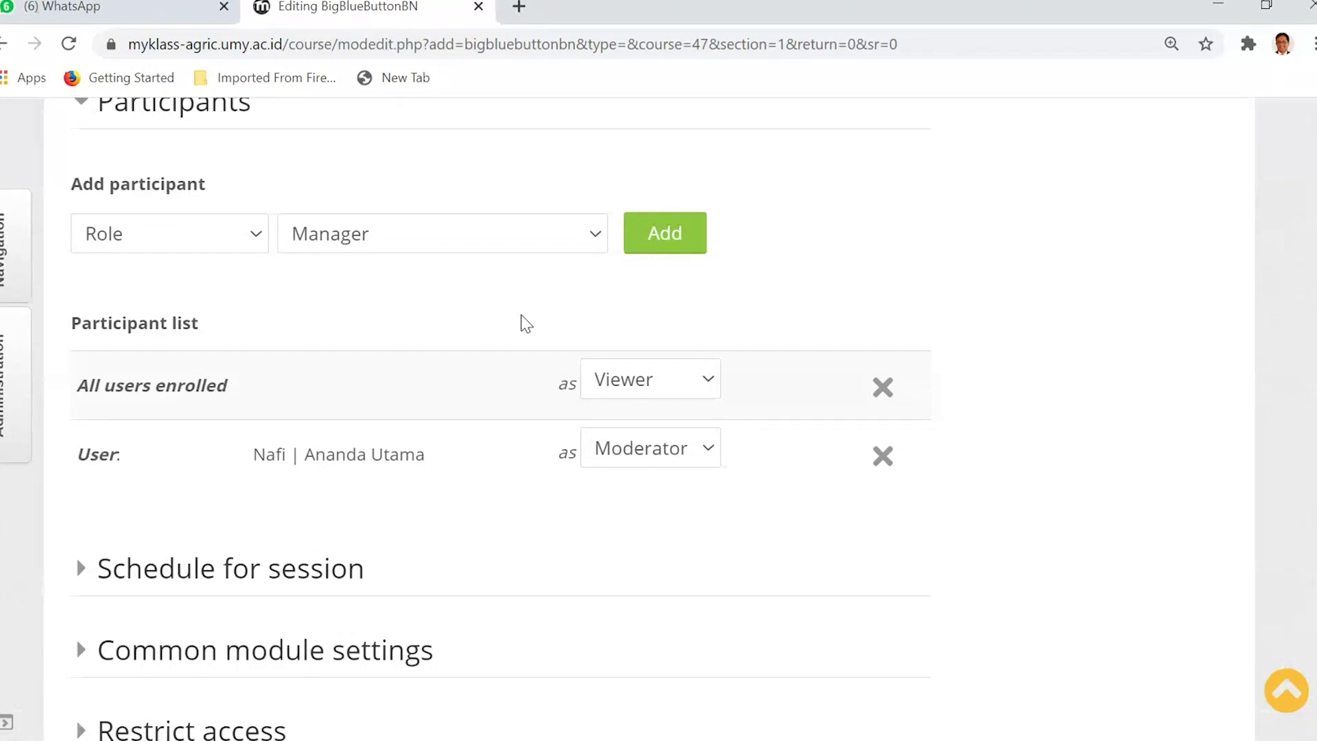
pyautogui.click(525, 317)
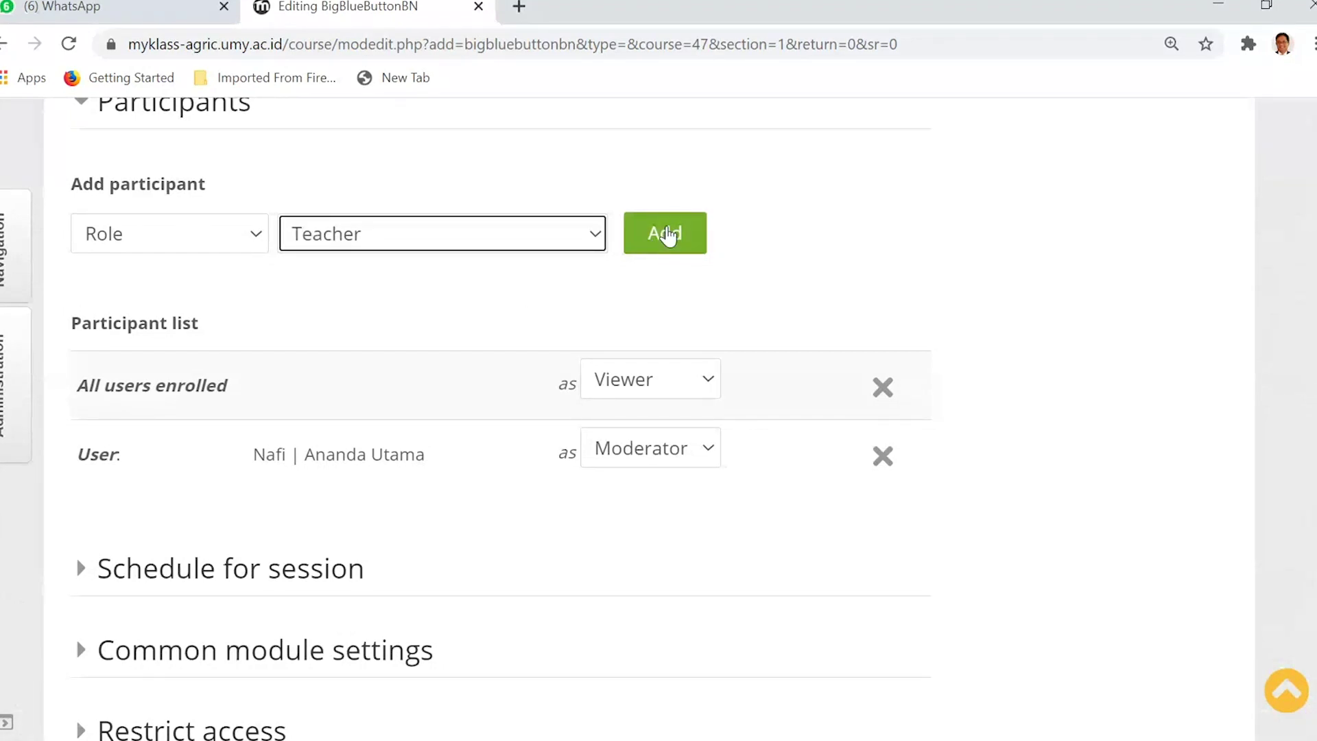
pyautogui.click(668, 235)
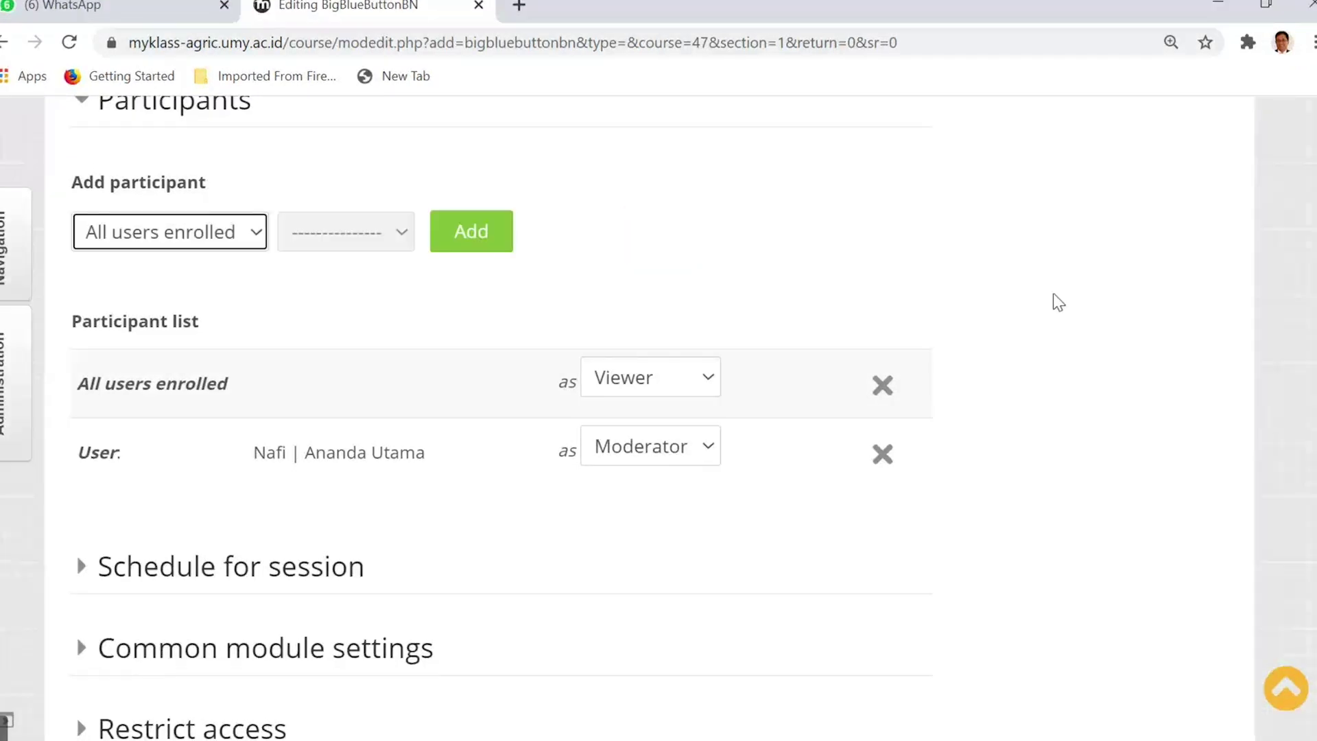
# Expand the session schedule and enable Join open with 7 February 2021 at 09:00.
pyautogui.scroll(-2, 1054, 297)
pyautogui.scroll(-2, 1054, 300)
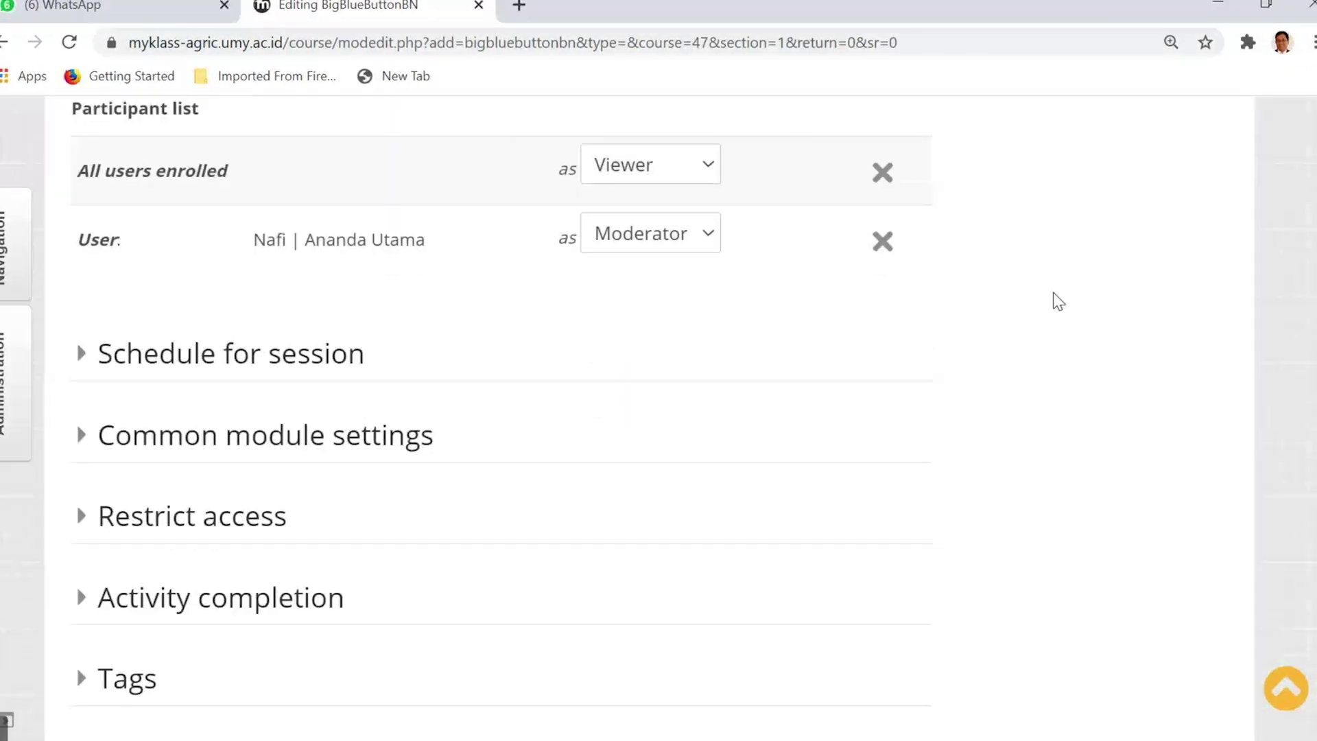
pyautogui.scroll(2, 1055, 300)
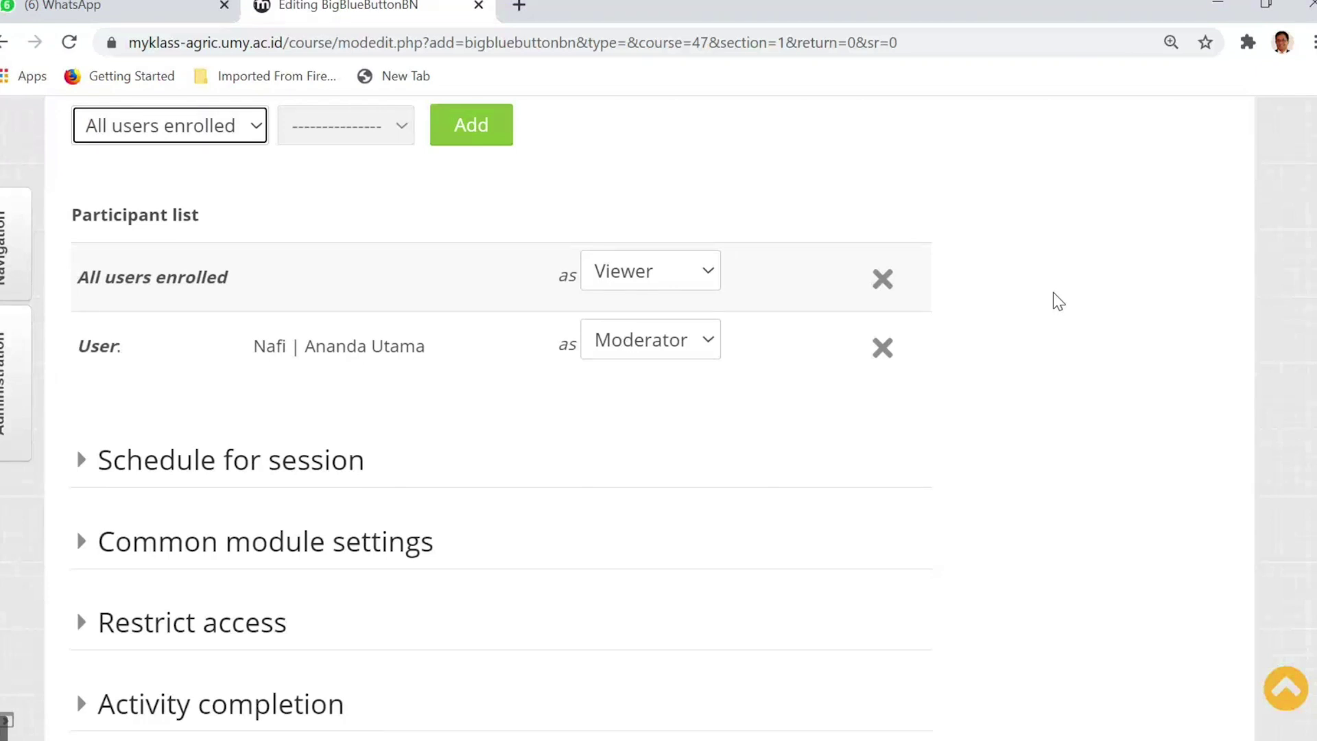
pyautogui.scroll(-2, 1056, 300)
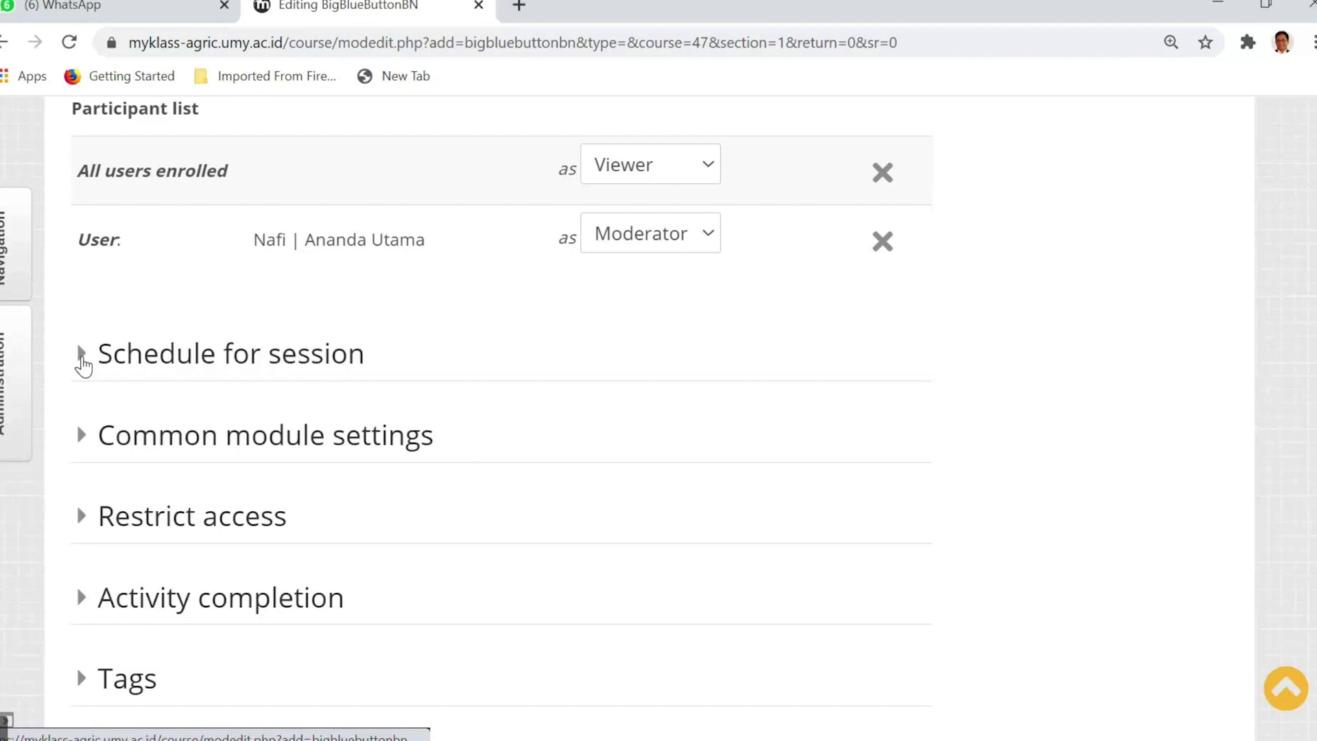
pyautogui.click(83, 364)
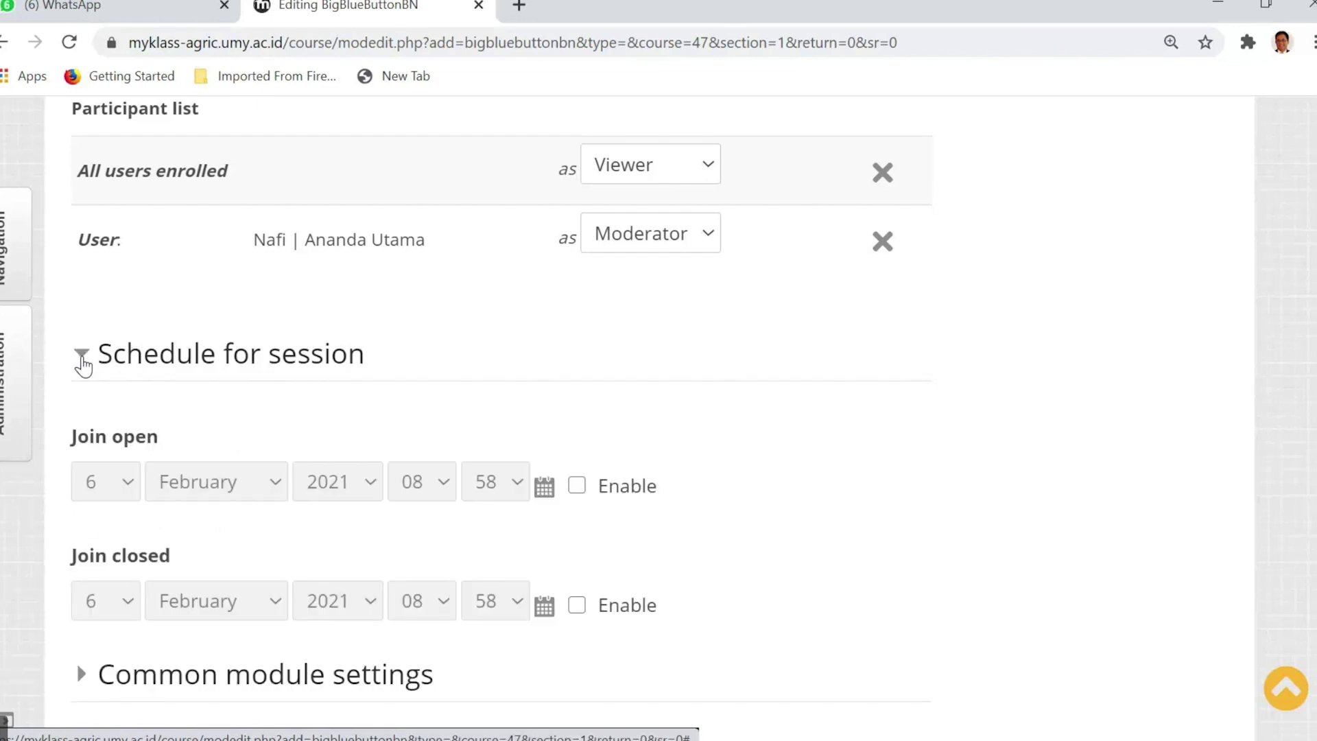
pyautogui.scroll(-1, 807, 384)
pyautogui.scroll(-1, 809, 401)
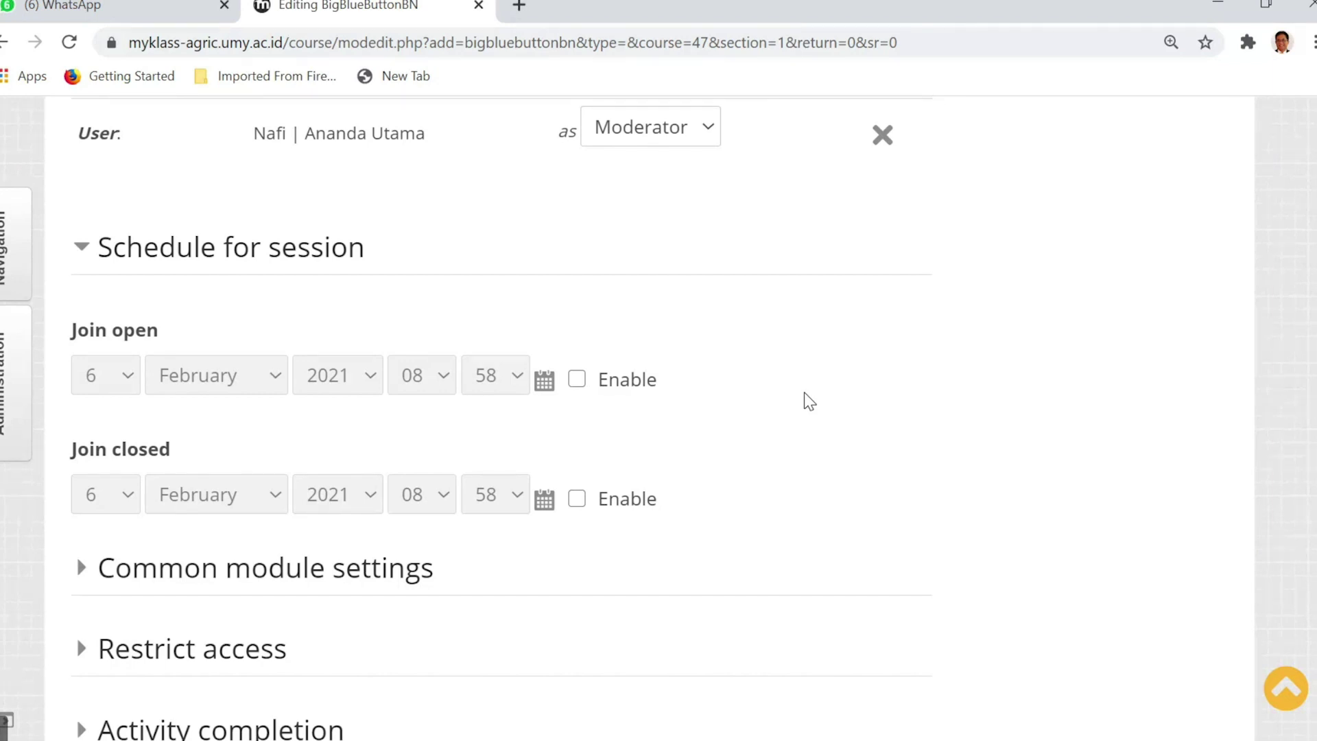
pyautogui.click(577, 380)
pyautogui.click(112, 172)
pyautogui.click(422, 378)
pyautogui.click(432, 276)
pyautogui.click(495, 377)
pyautogui.click(511, 89)
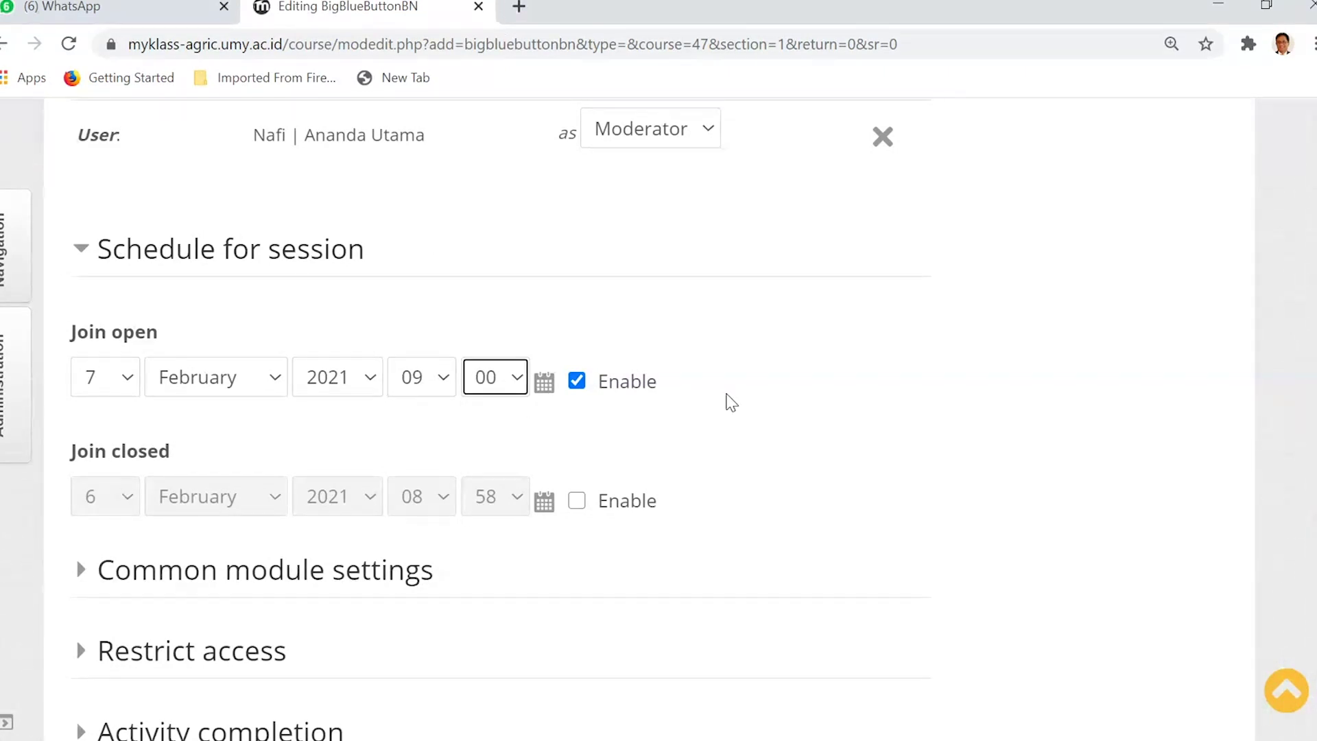
# Enable Join closed for the session and set it to 7 February 2021 at 11:00.
pyautogui.click(577, 500)
pyautogui.click(120, 505)
pyautogui.click(429, 301)
pyautogui.click(422, 497)
pyautogui.click(495, 497)
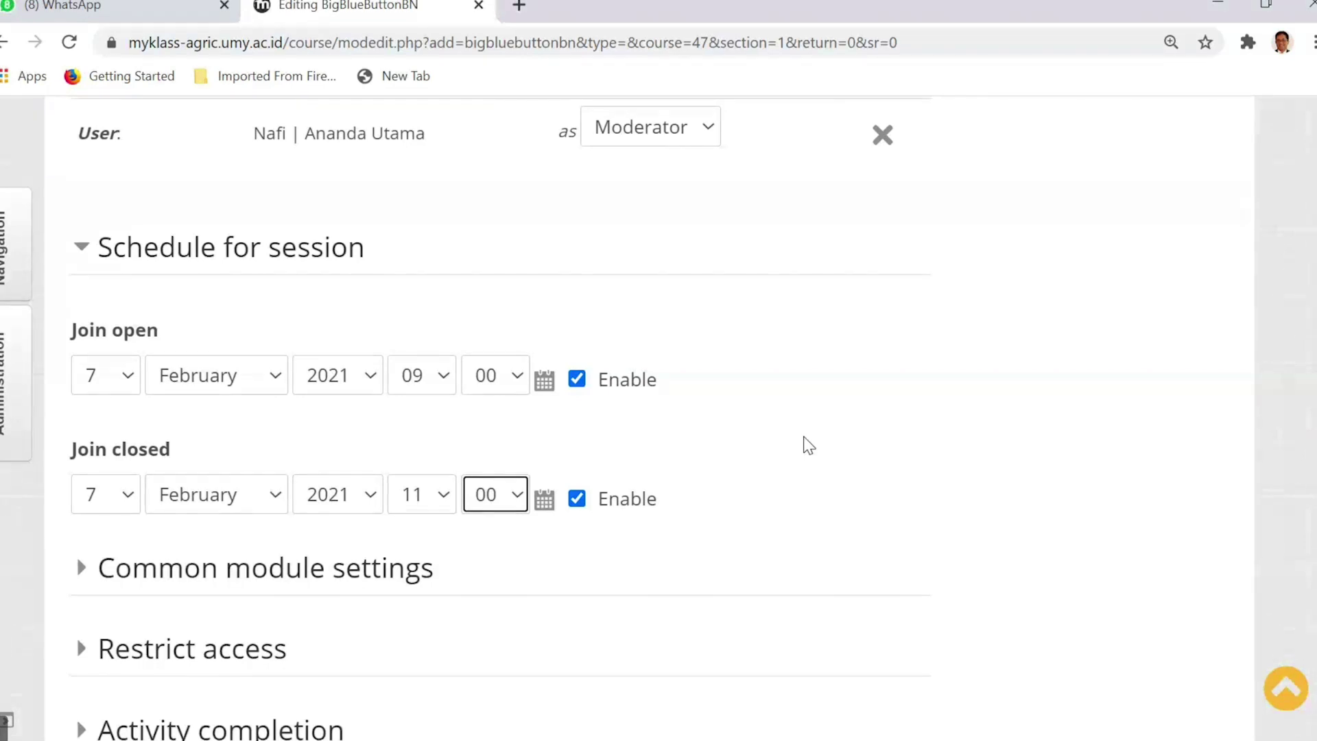
pyautogui.click(809, 445)
# Expand Common module settings and examine the availability, ID number, group mode and grouping options.
pyautogui.scroll(-4, 754, 425)
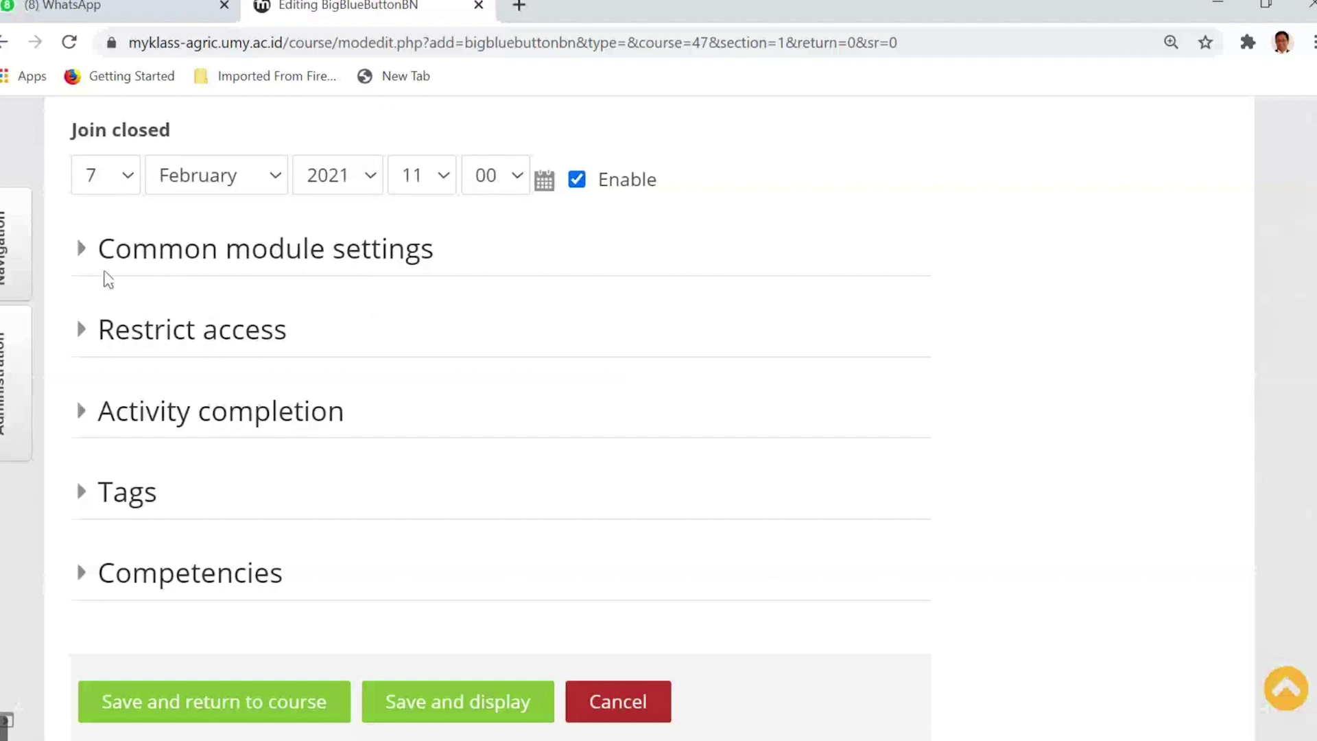
pyautogui.click(81, 255)
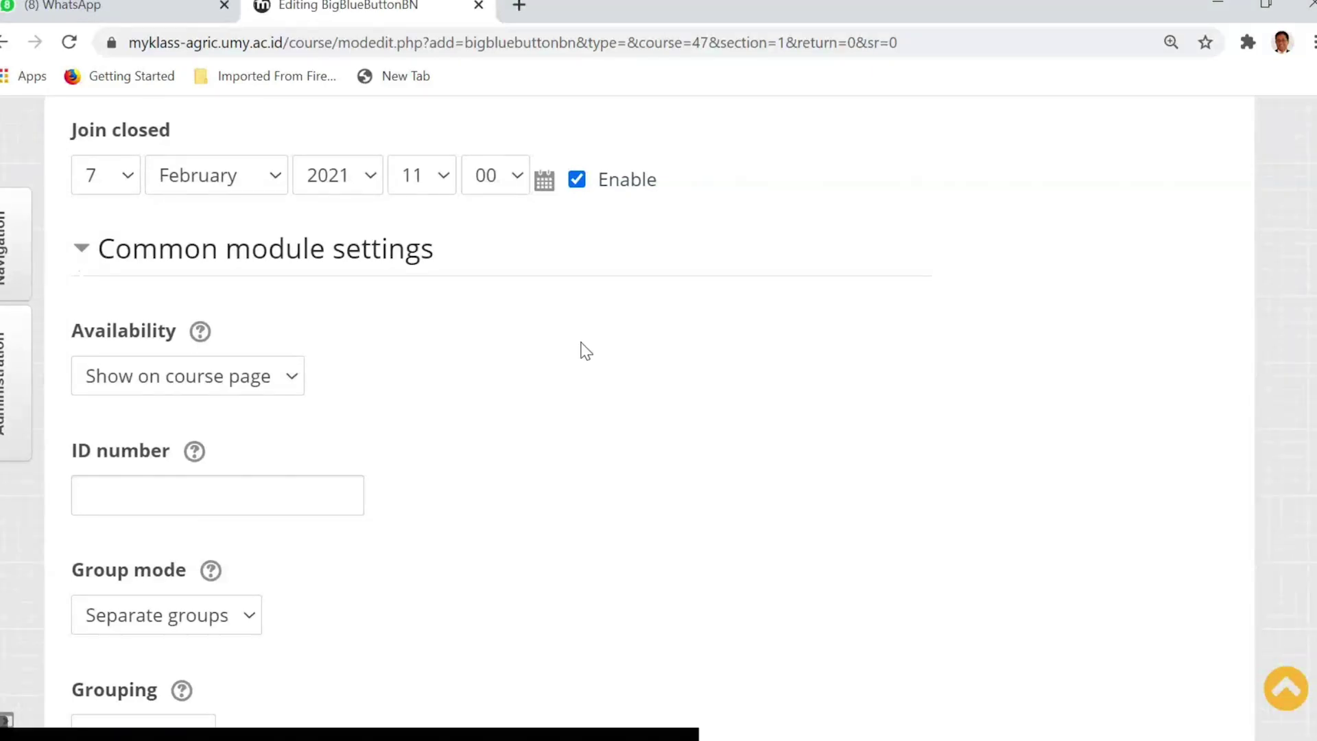
pyautogui.scroll(-2, 585, 350)
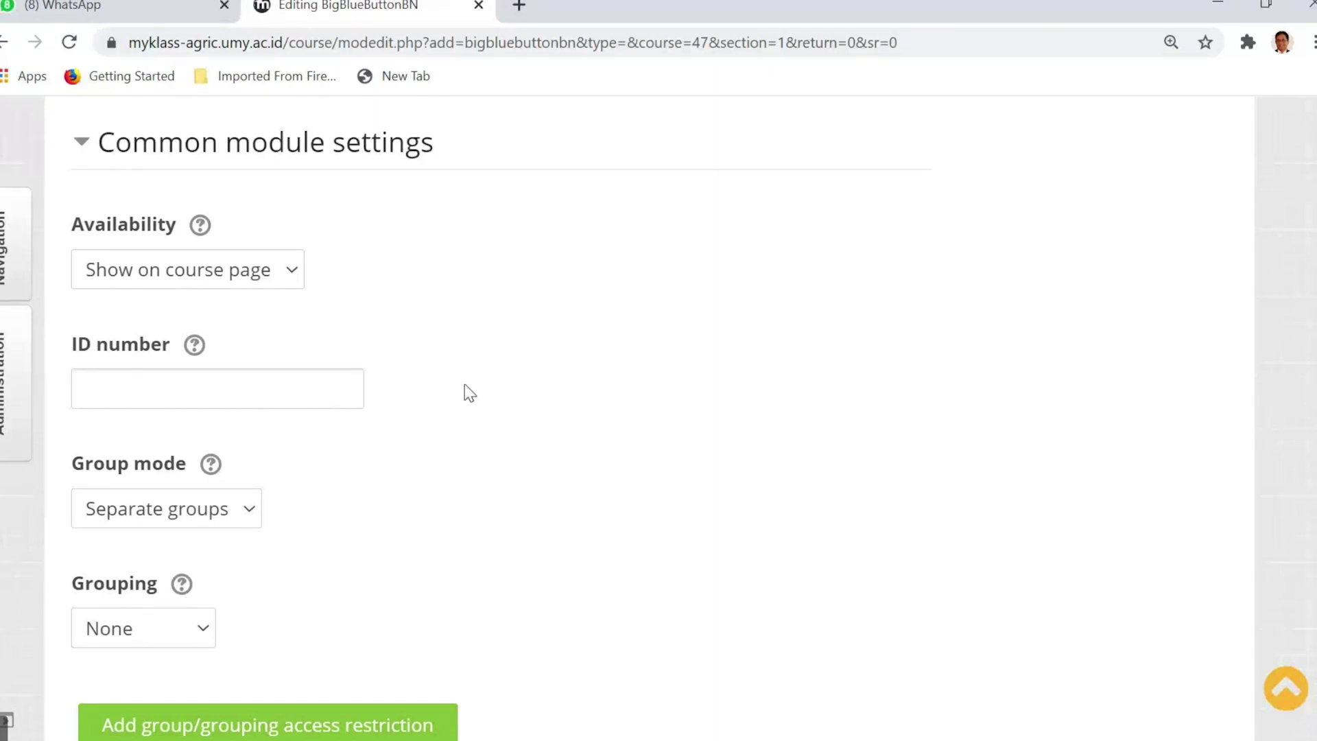
pyautogui.scroll(-2, 465, 345)
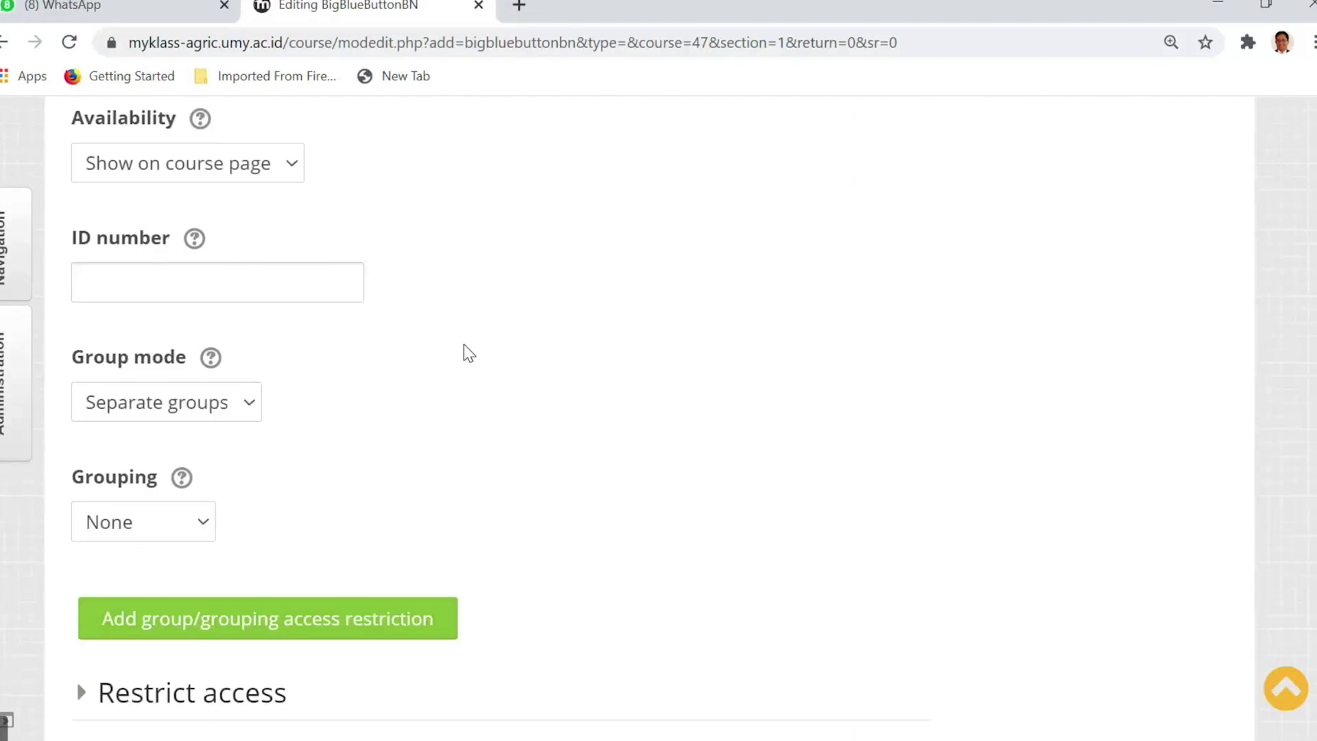
pyautogui.scroll(-2, 463, 344)
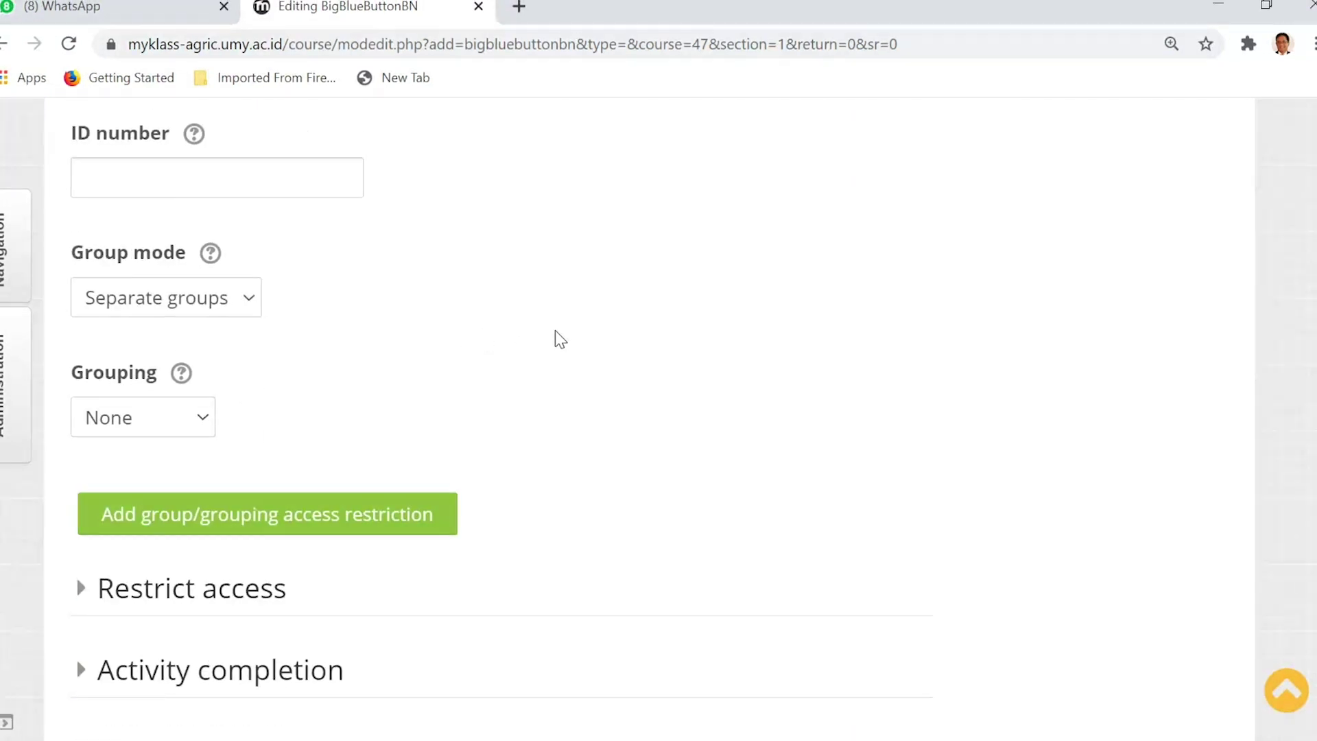
pyautogui.scroll(-2, 555, 331)
pyautogui.scroll(2, 555, 331)
pyautogui.scroll(-3, 555, 331)
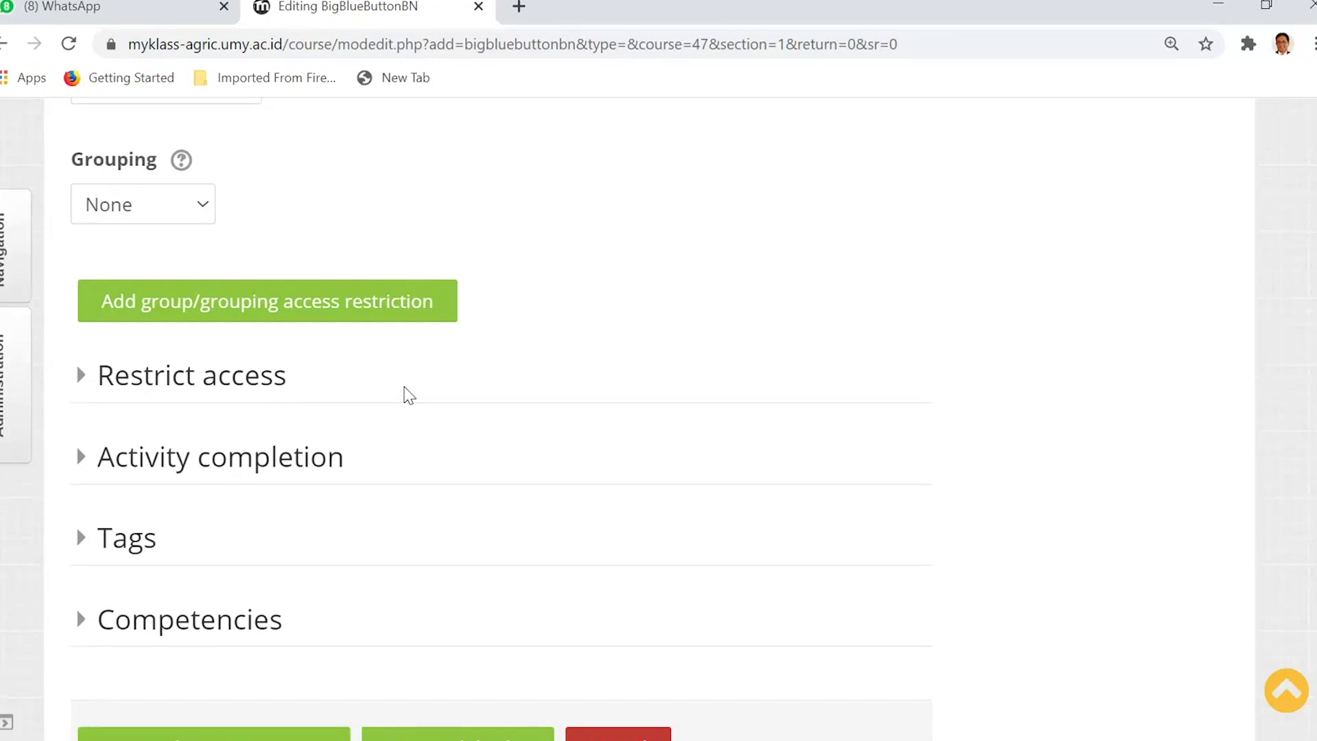
pyautogui.scroll(-1, 407, 395)
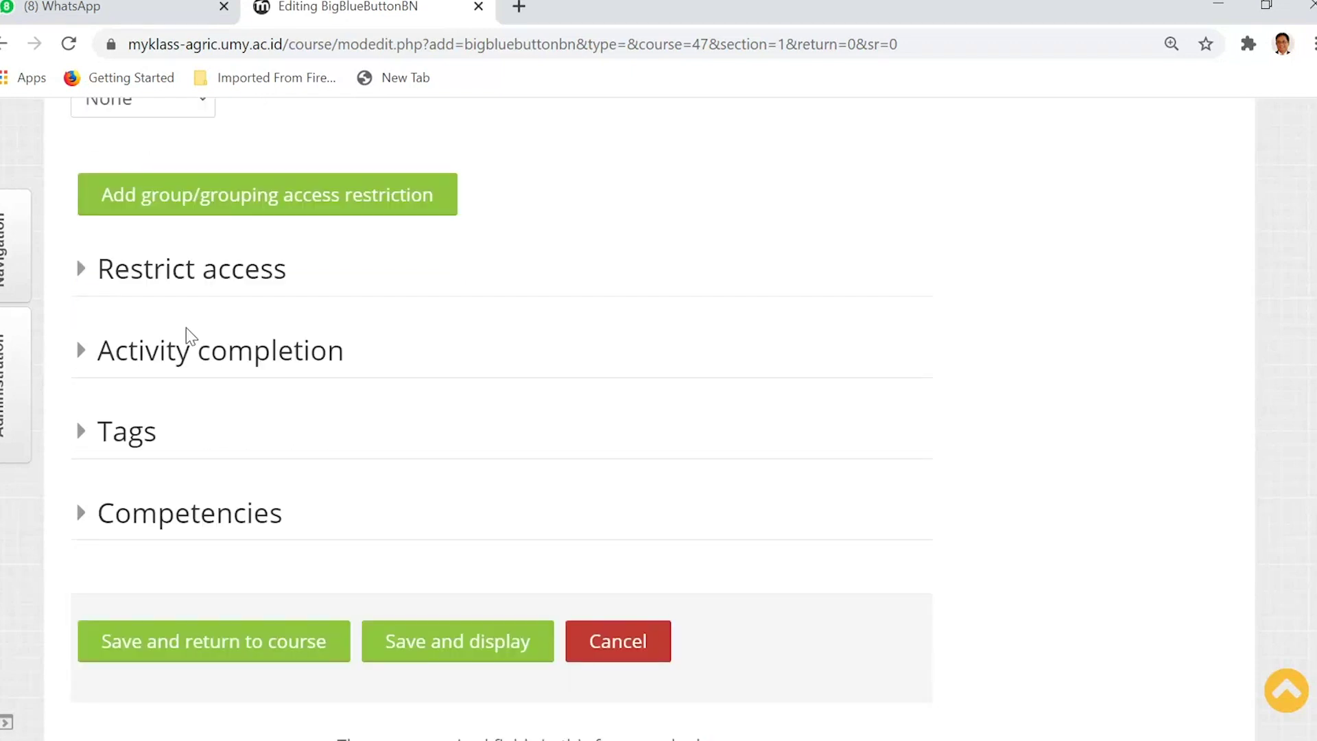
# Expand Restrict access, add an Activity completion restriction that students must match, and open its choice of activities.
pyautogui.click(78, 278)
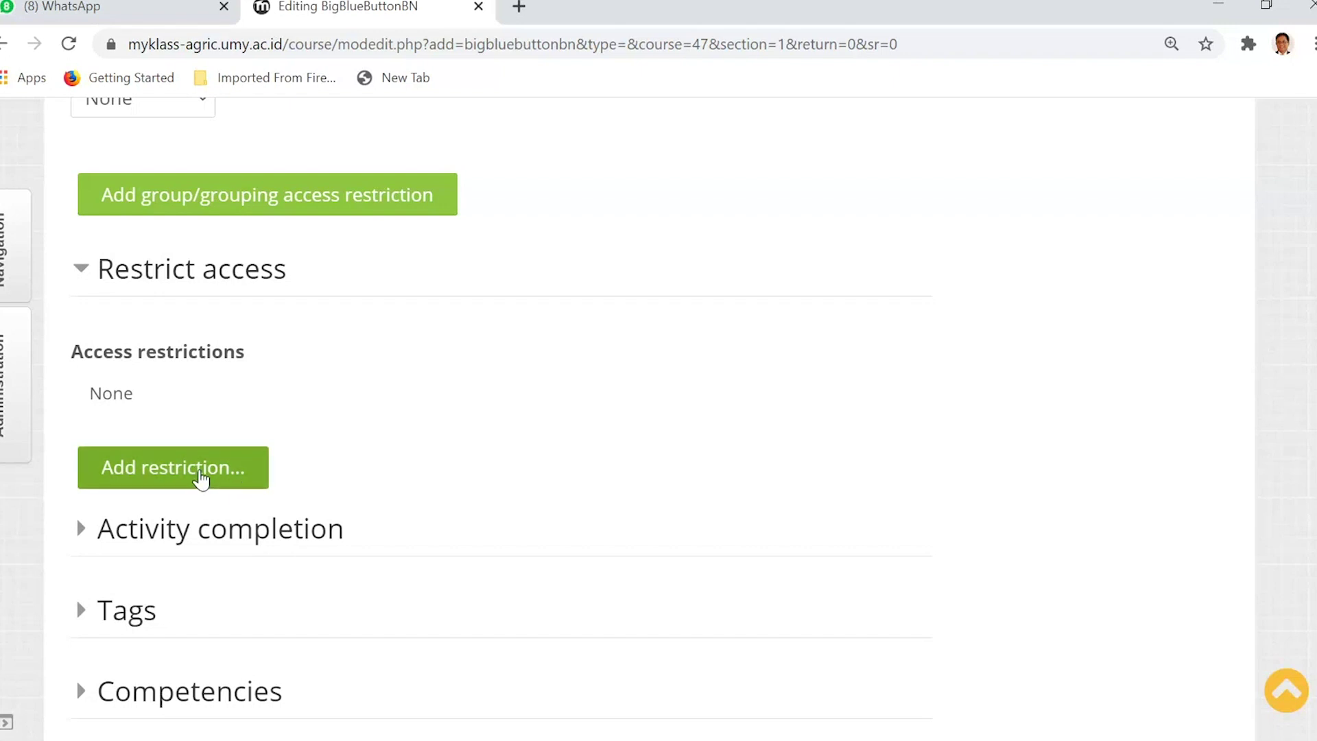
pyautogui.click(202, 475)
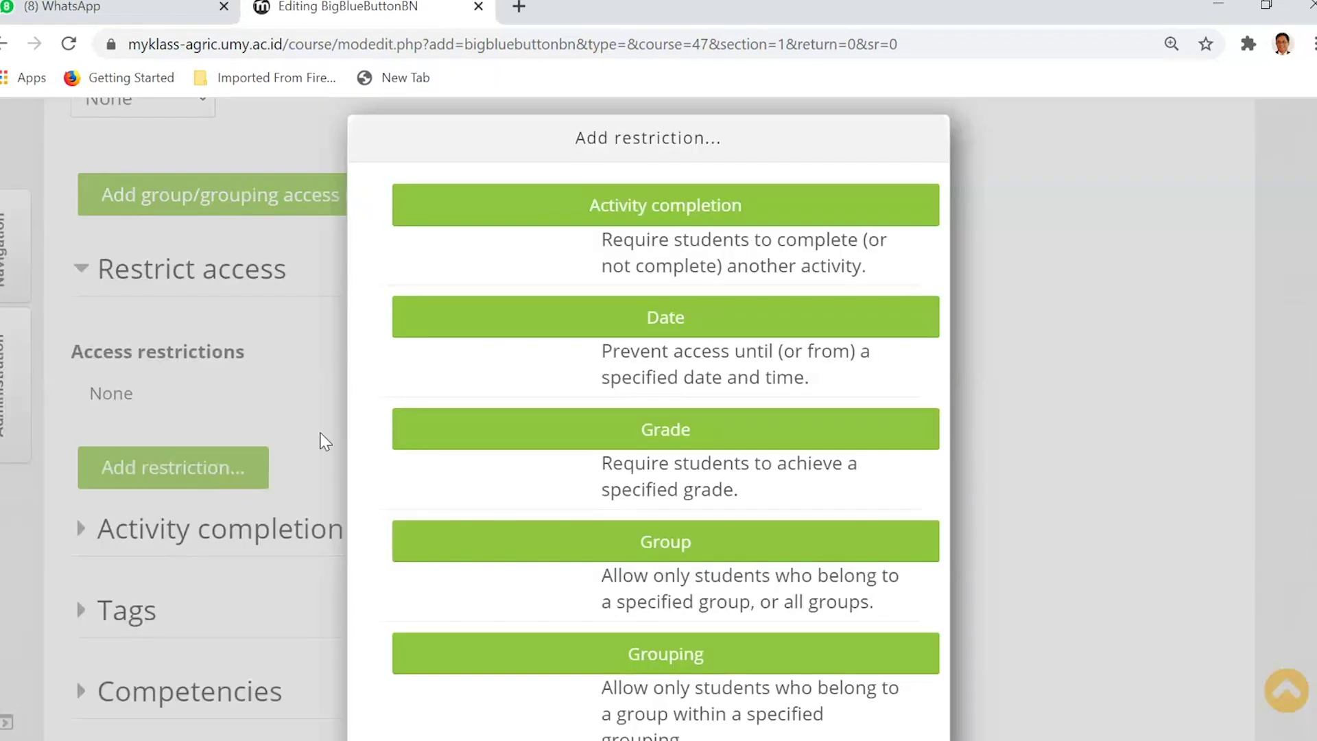
pyautogui.click(662, 218)
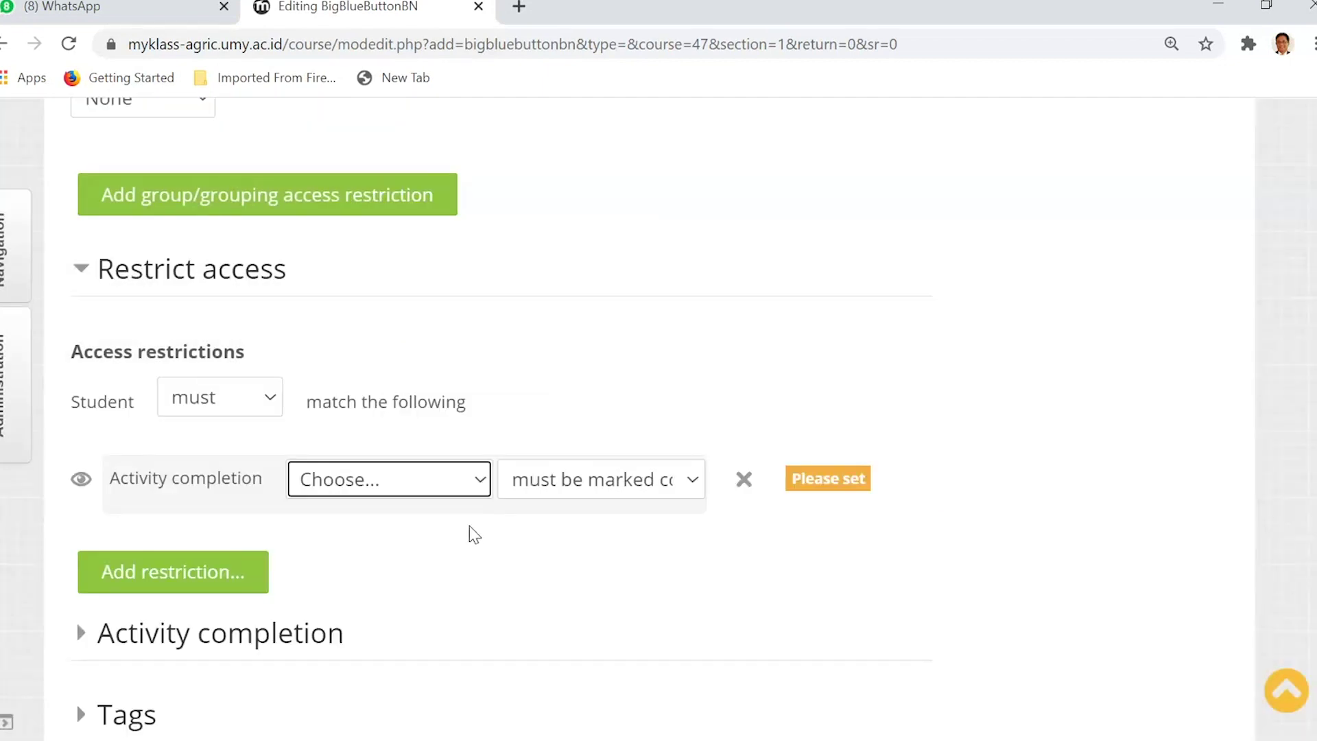
pyautogui.click(487, 479)
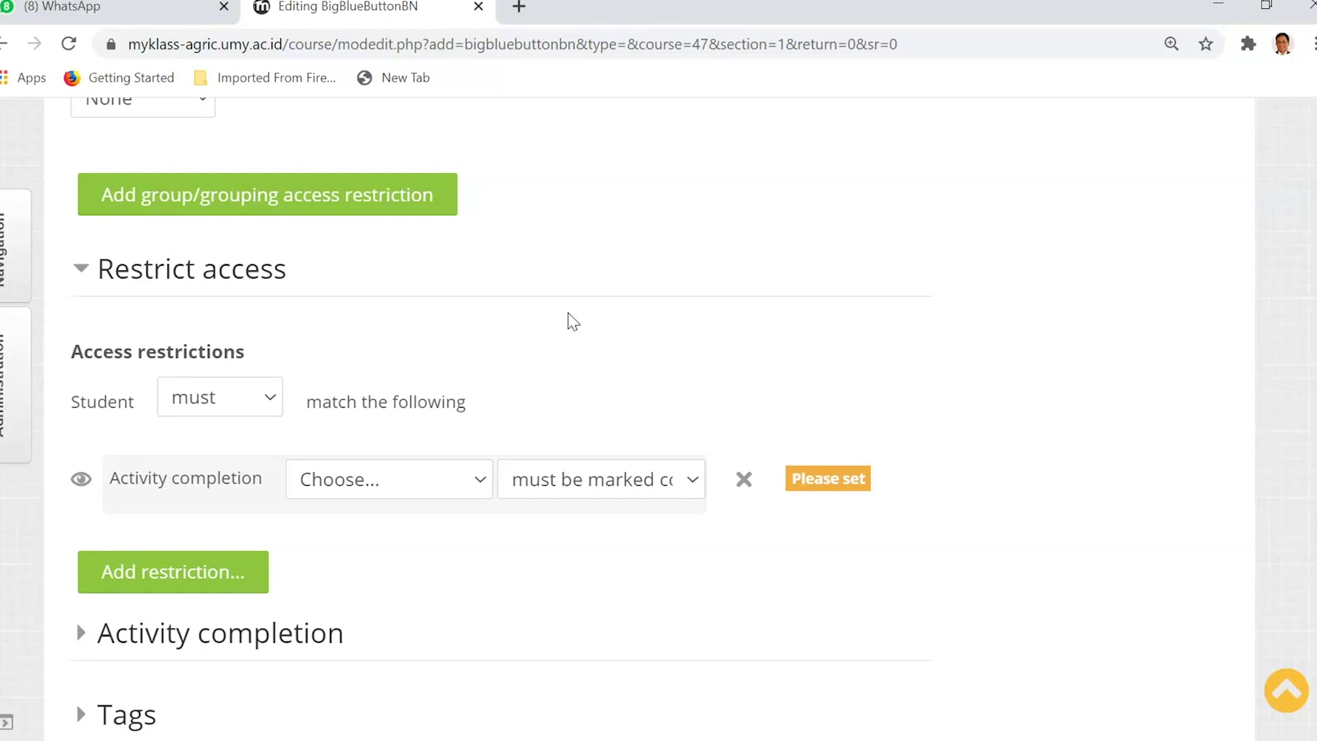
# Expand Activity completion and set completion tracking to "Show activity as complete when conditions are met".
pyautogui.scroll(-2, 570, 318)
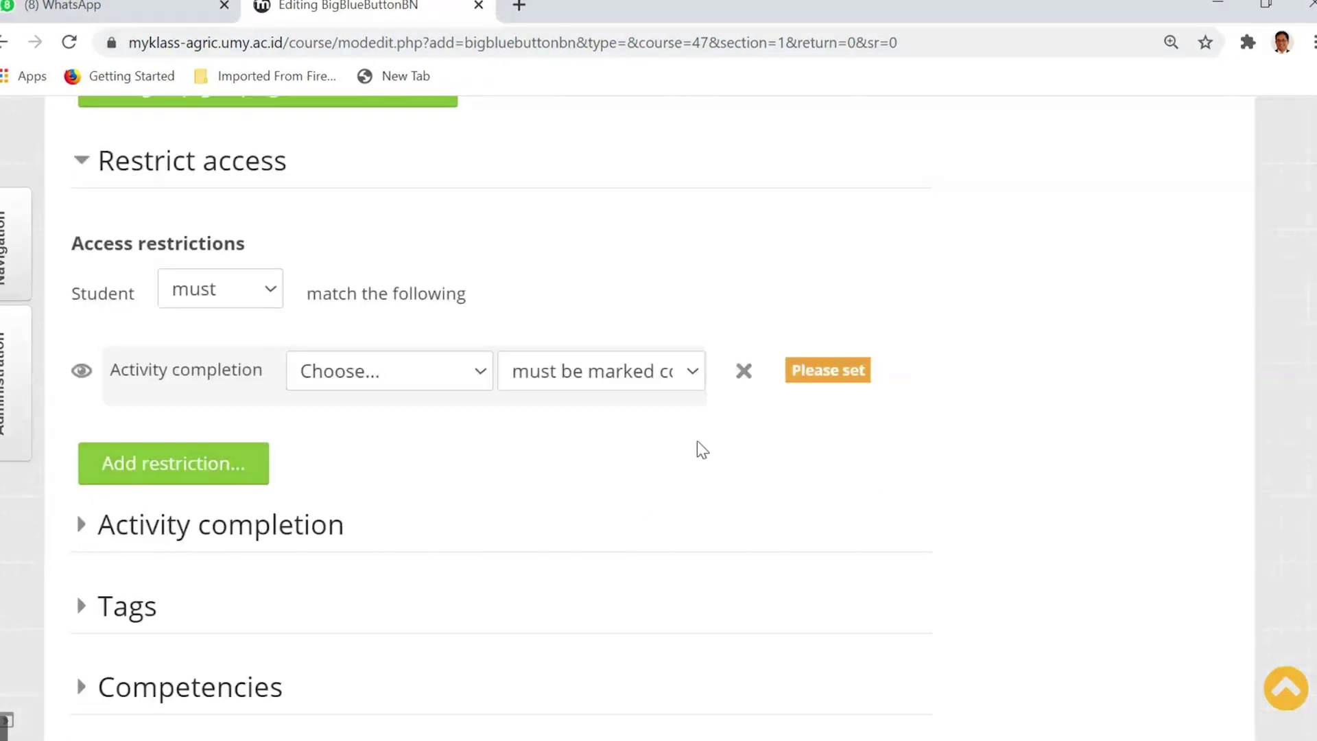
pyautogui.scroll(-4, 703, 449)
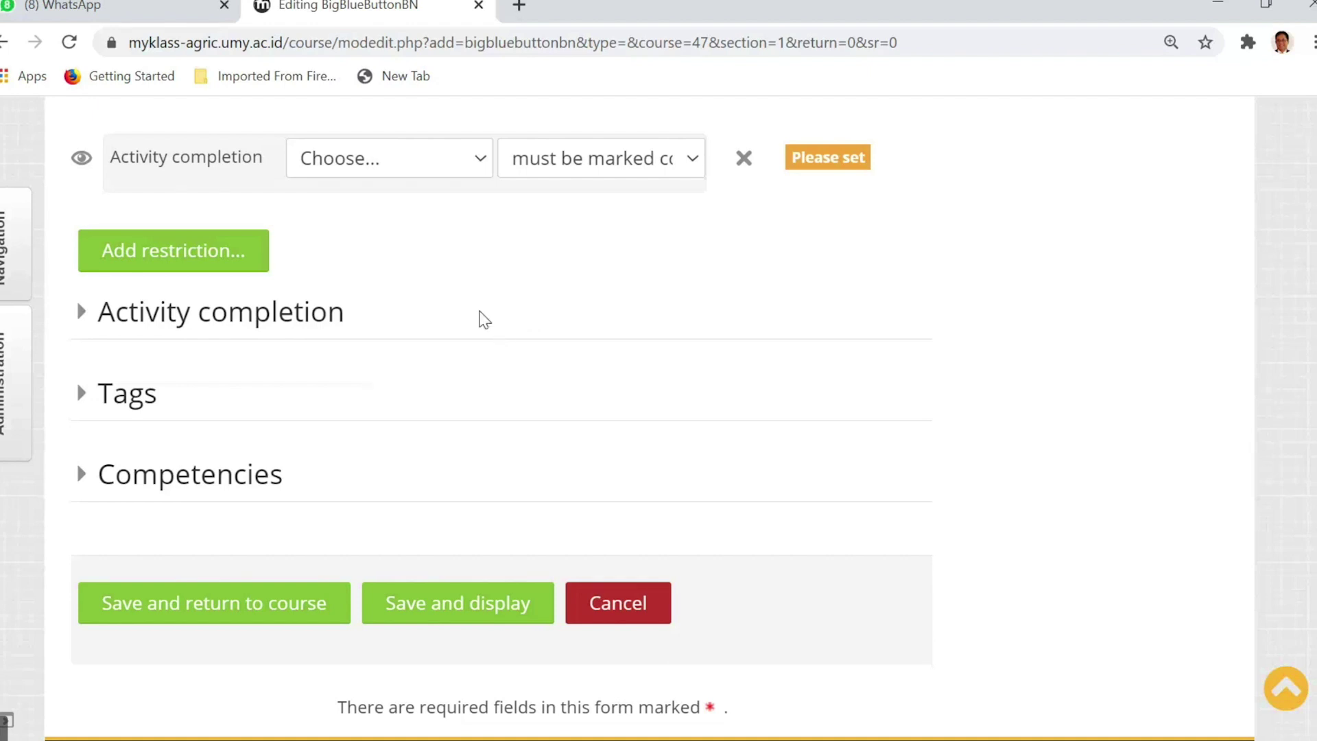
pyautogui.scroll(2, 479, 314)
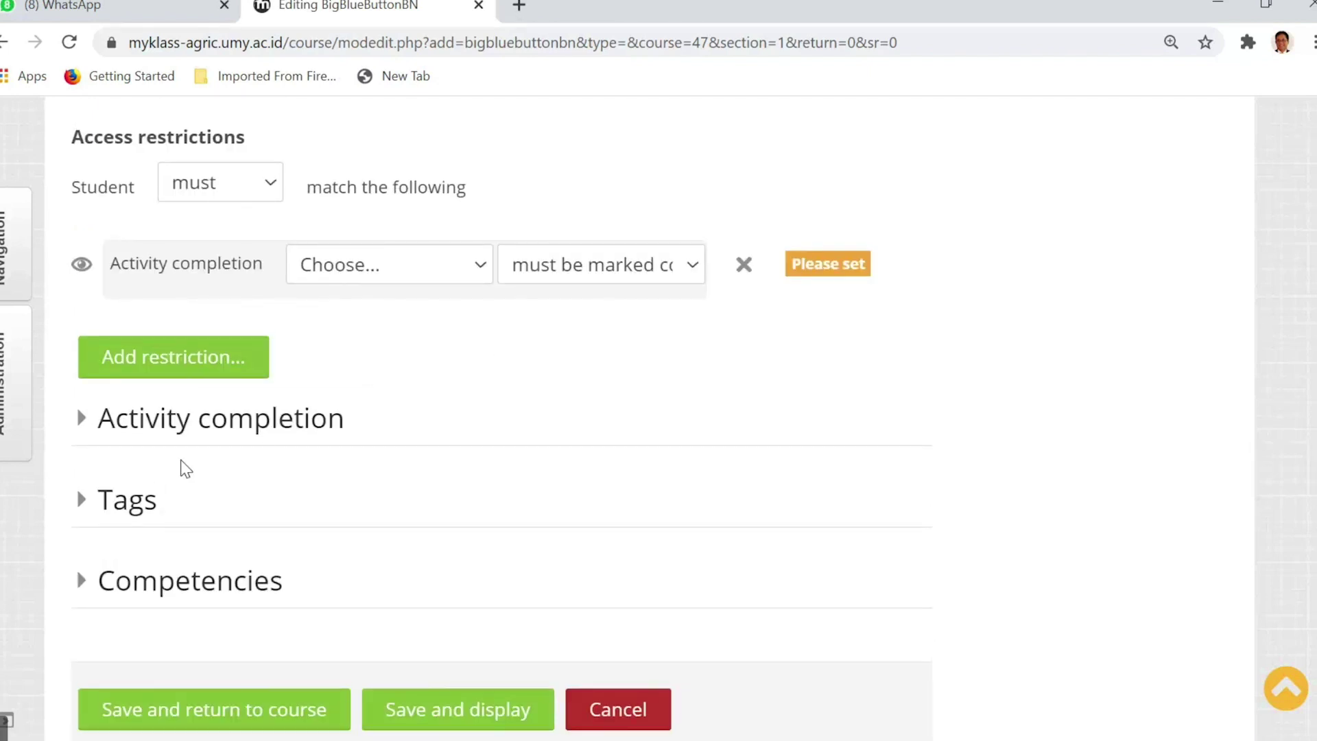
pyautogui.click(206, 420)
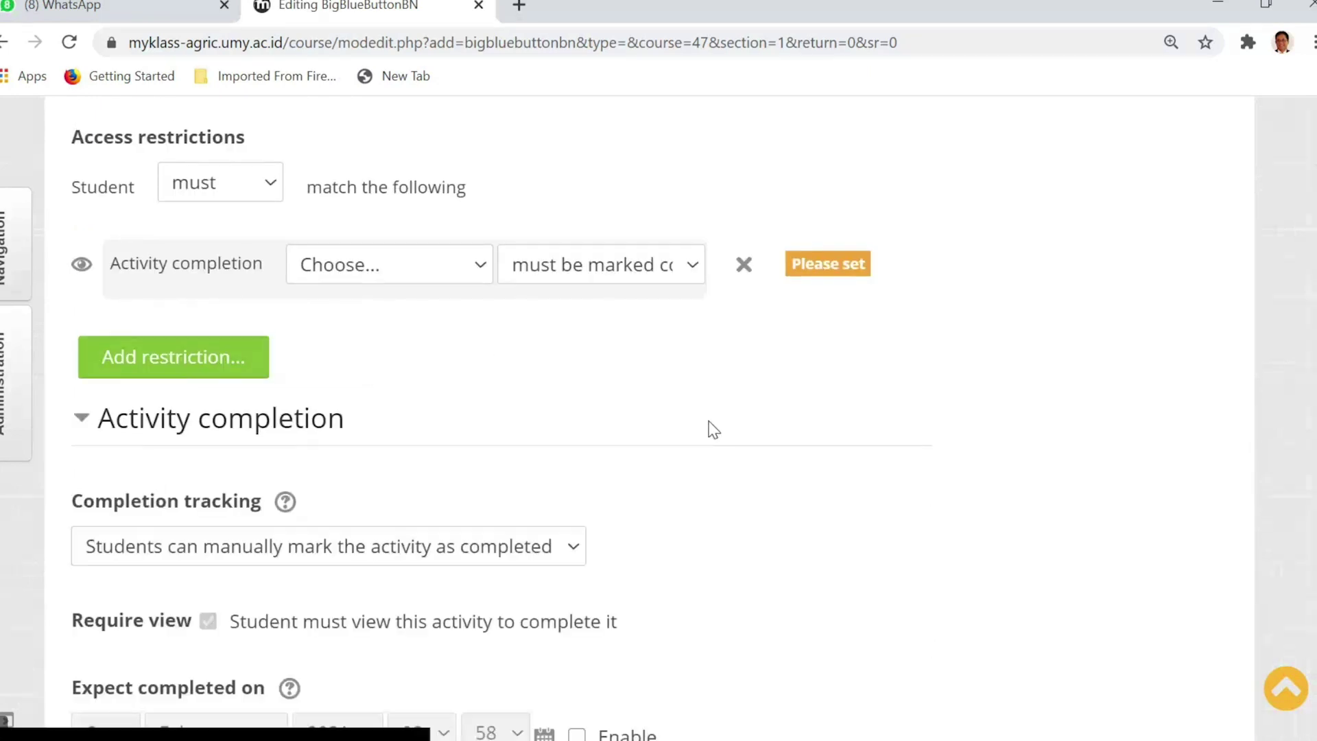
pyautogui.scroll(-3, 710, 429)
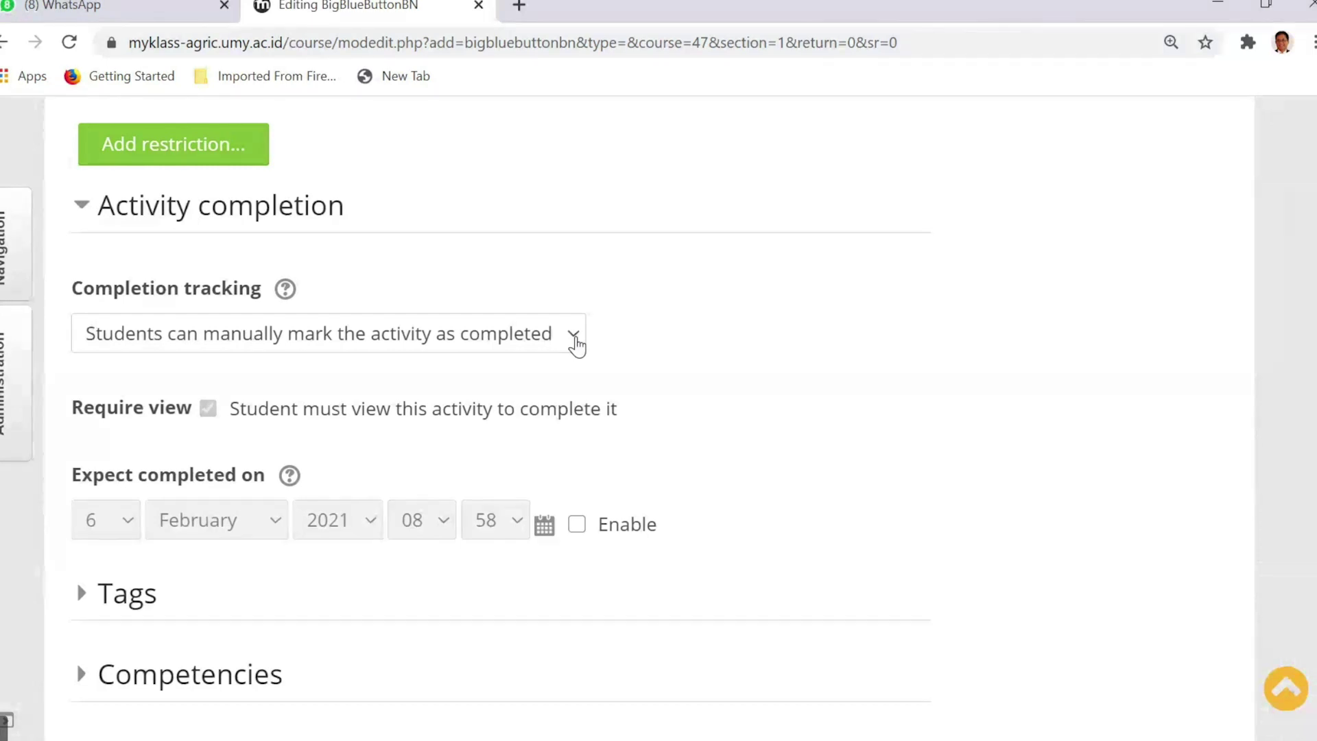
pyautogui.click(576, 346)
pyautogui.click(518, 420)
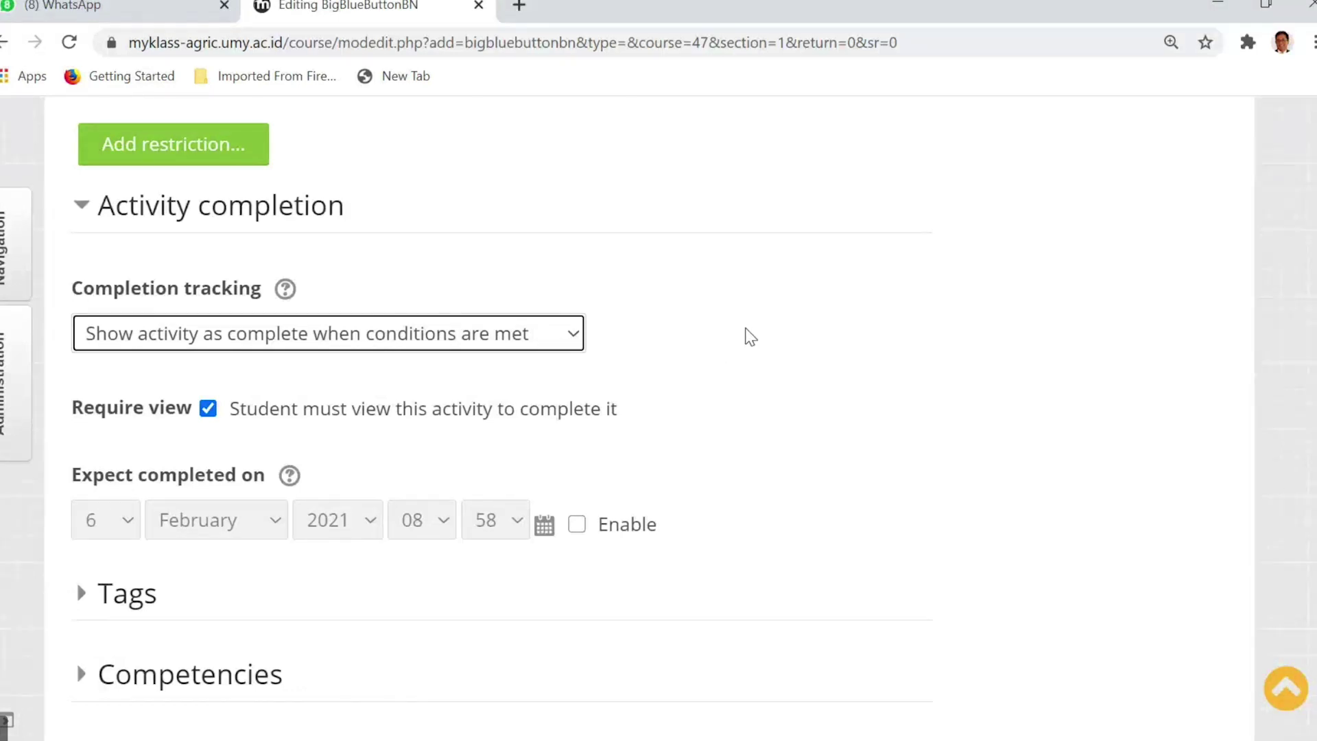
# Save the virtual classroom settings, return to the course page and view the activities in the Kontrak Kuliah section.
pyautogui.scroll(-2, 751, 337)
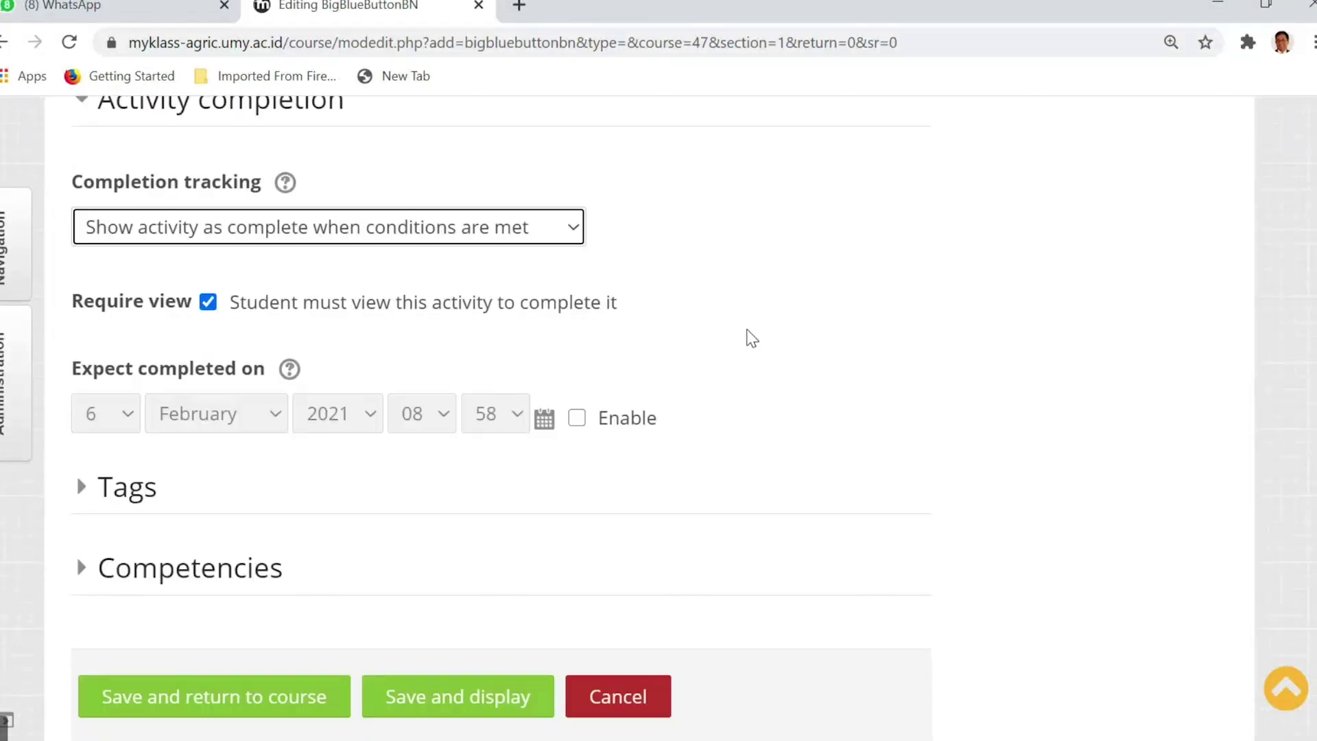
pyautogui.scroll(10, 783, 326)
pyautogui.scroll(-2, 786, 330)
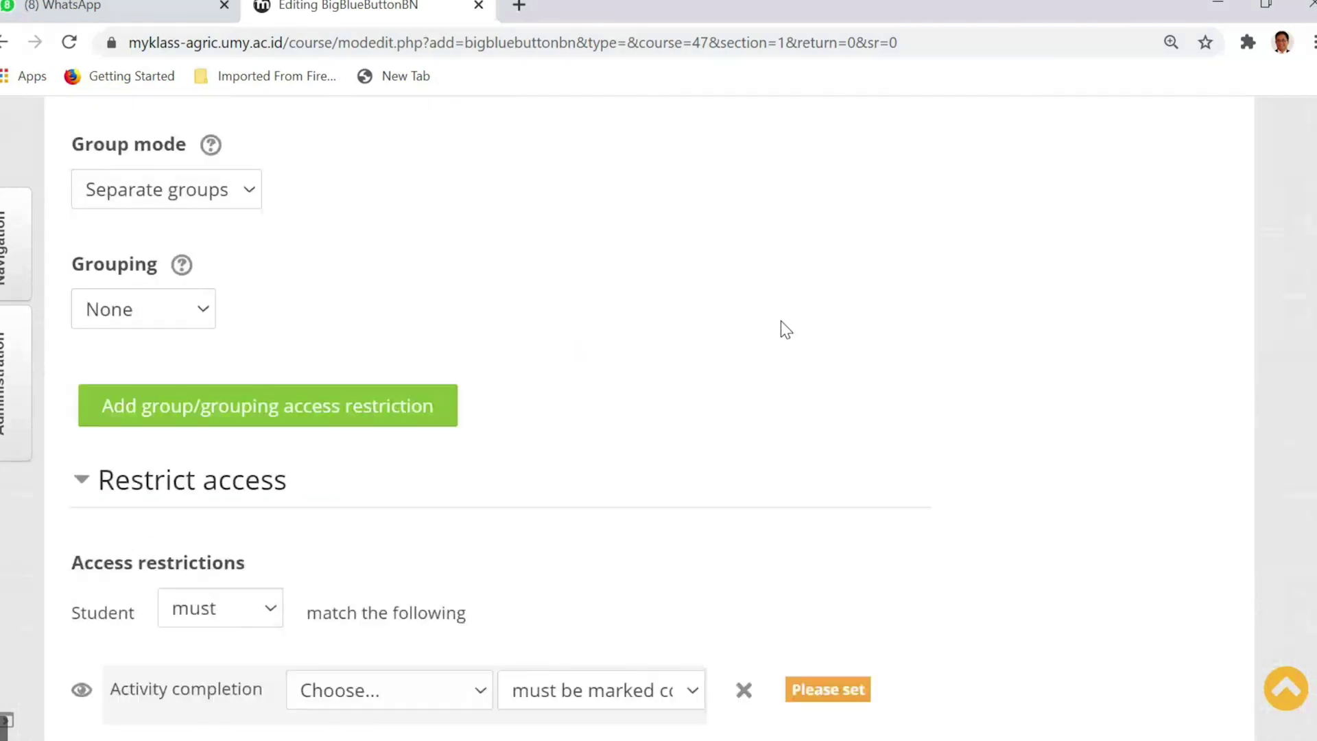
pyautogui.scroll(-10, 786, 330)
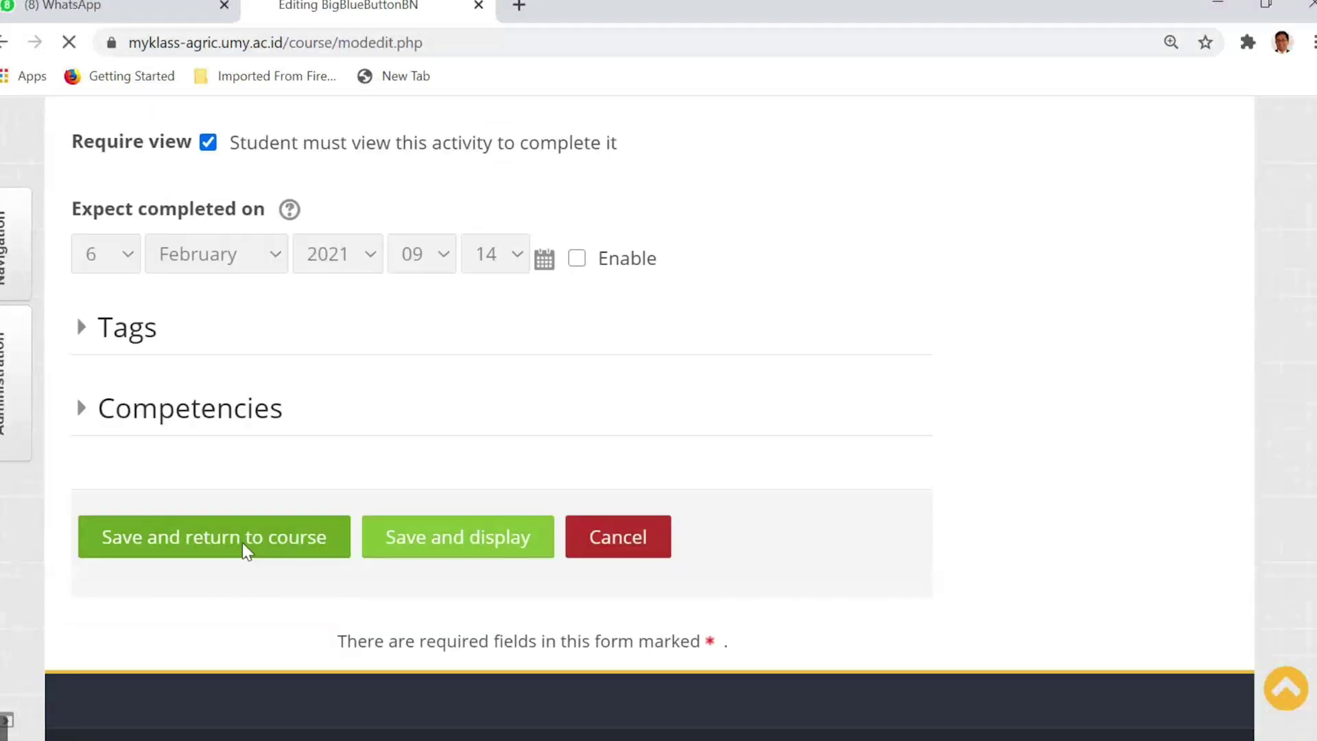
pyautogui.click(245, 545)
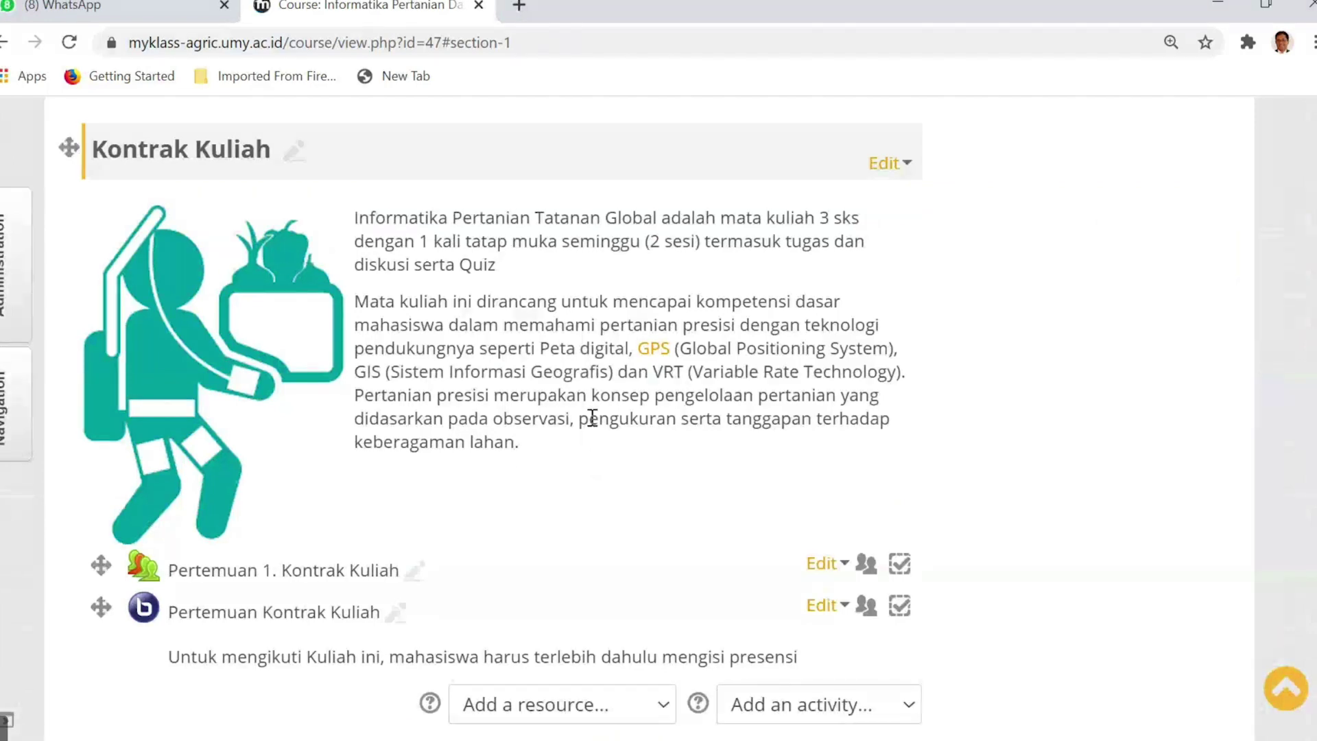
pyautogui.scroll(-2, 591, 422)
pyautogui.scroll(2, 591, 426)
pyautogui.scroll(-4, 562, 370)
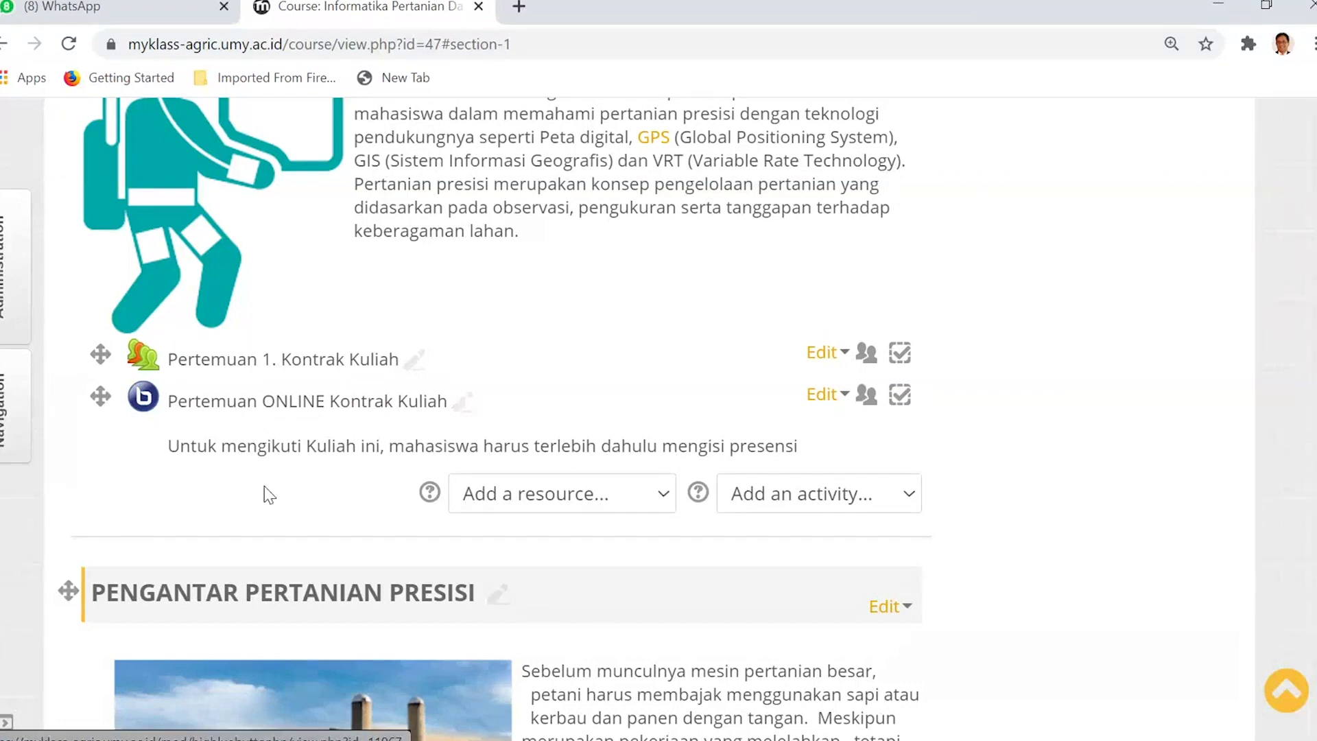
# Open the Pertemuan ONLINE Kontrak Kuliah activity and check its conference rooms for Kelas A and All participants.
pyautogui.click(265, 412)
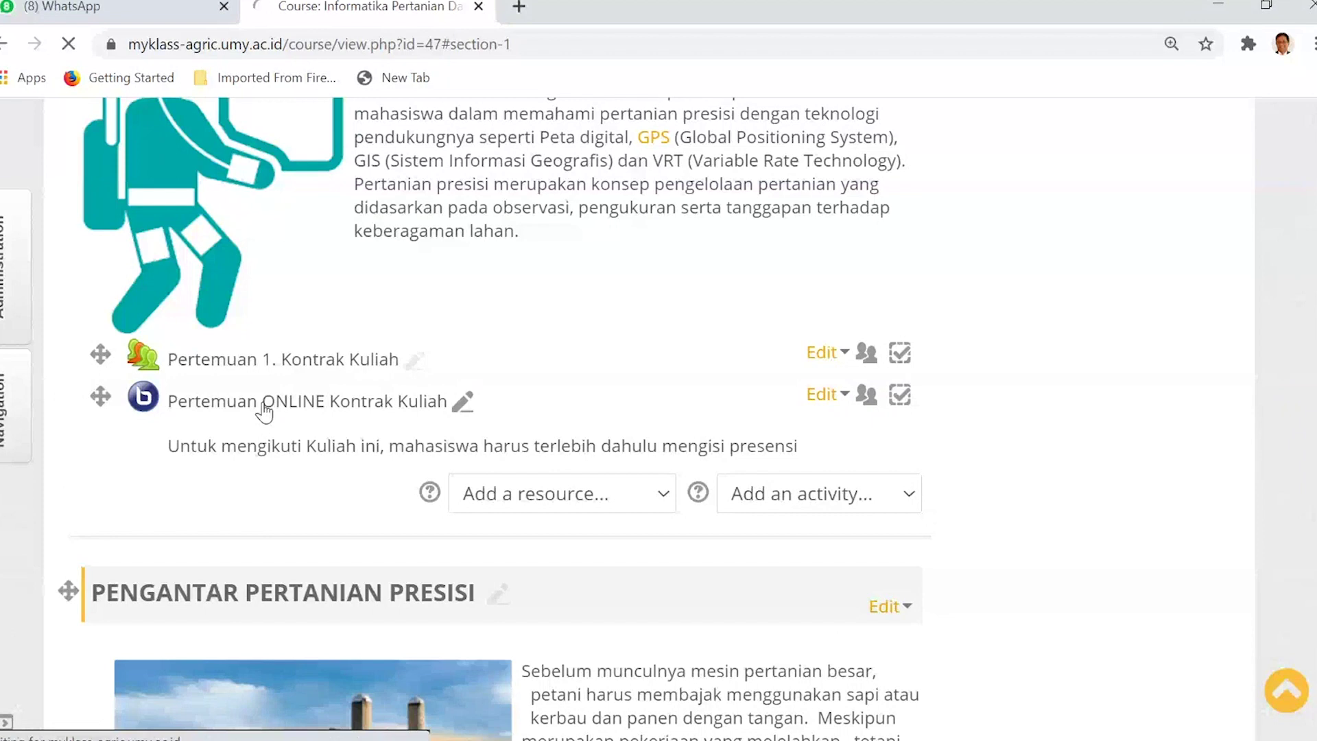
pyautogui.scroll(-4, 597, 582)
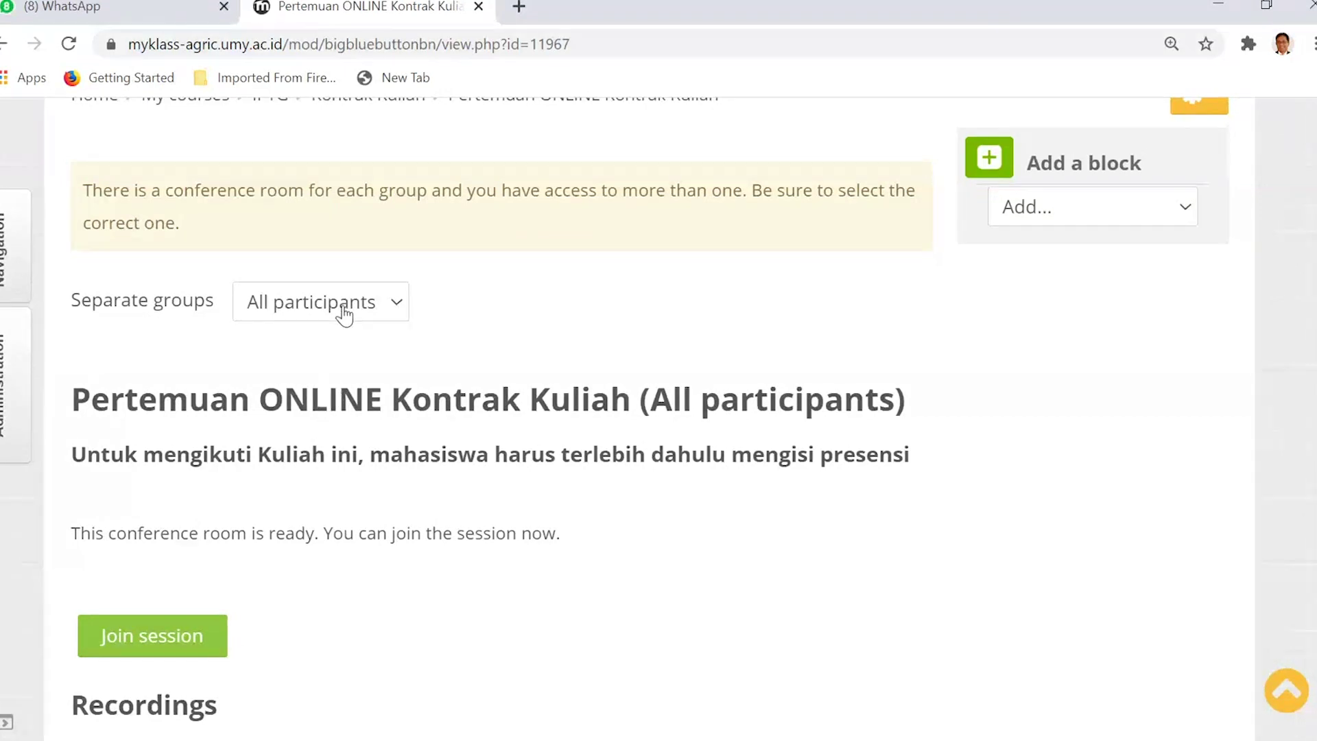
pyautogui.click(331, 360)
pyautogui.scroll(-3, 480, 410)
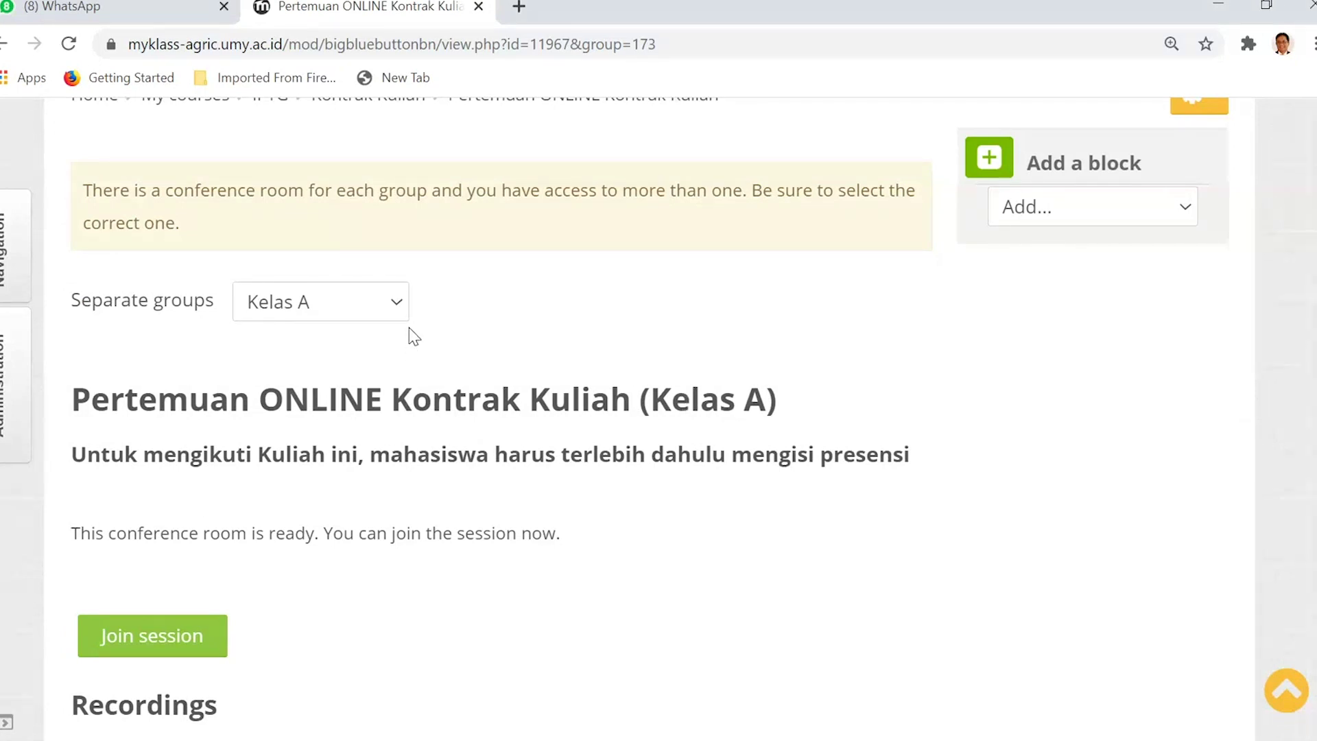
pyautogui.click(368, 336)
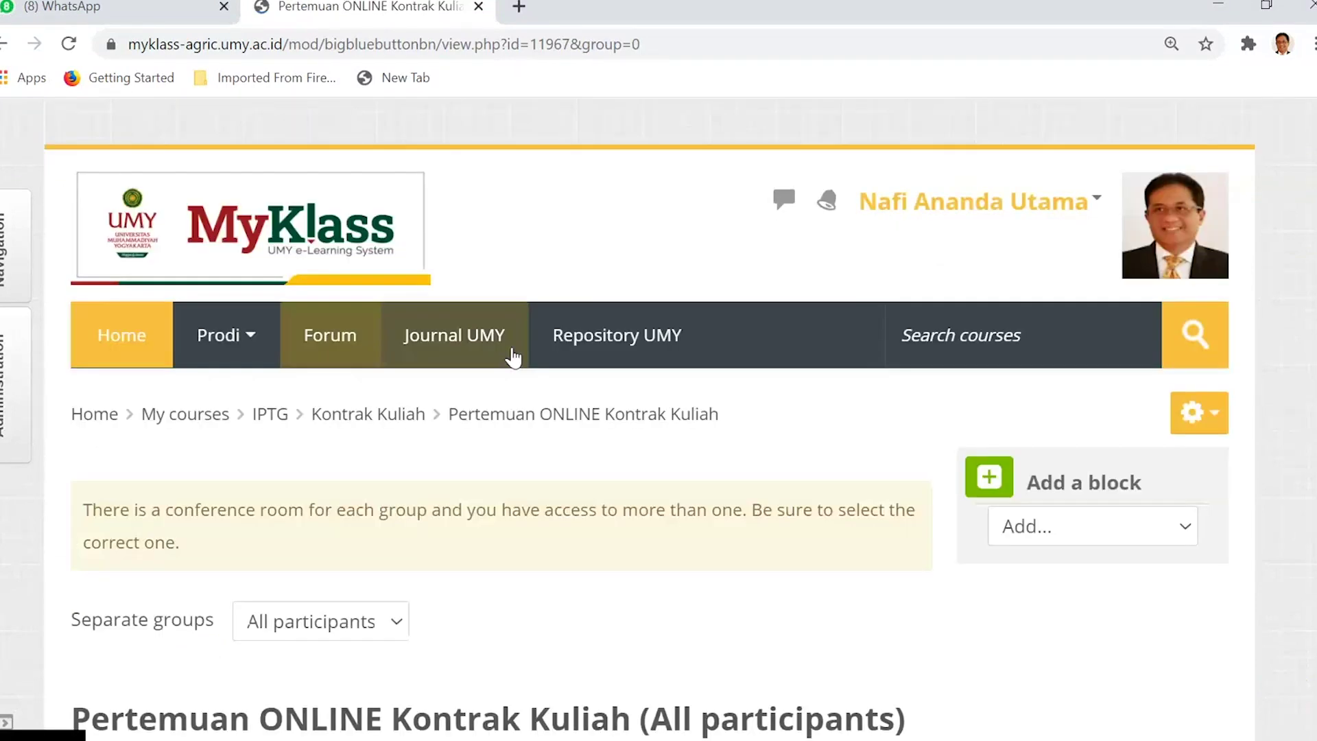
pyautogui.scroll(-5, 511, 353)
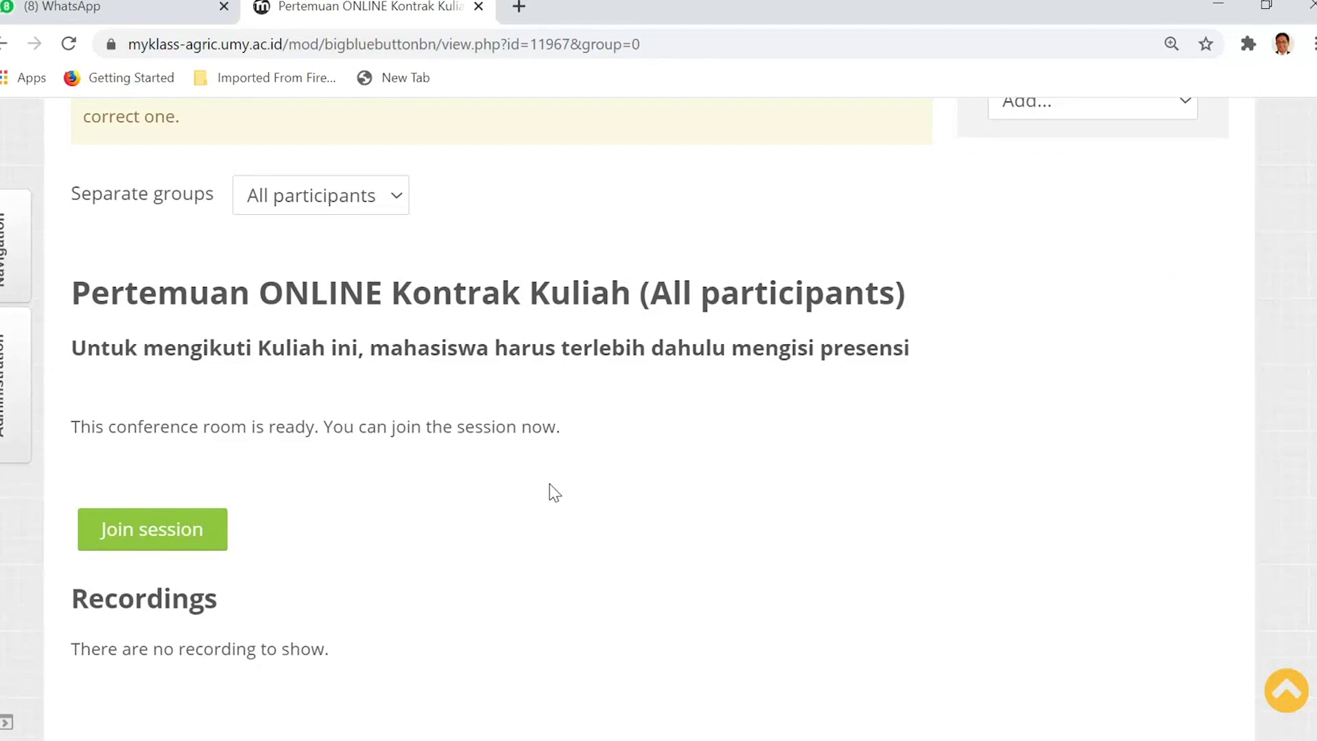
# Set the separate groups option to Kelas A and join that group's conference session.
pyautogui.click(400, 211)
pyautogui.click(362, 256)
pyautogui.scroll(-6, 613, 382)
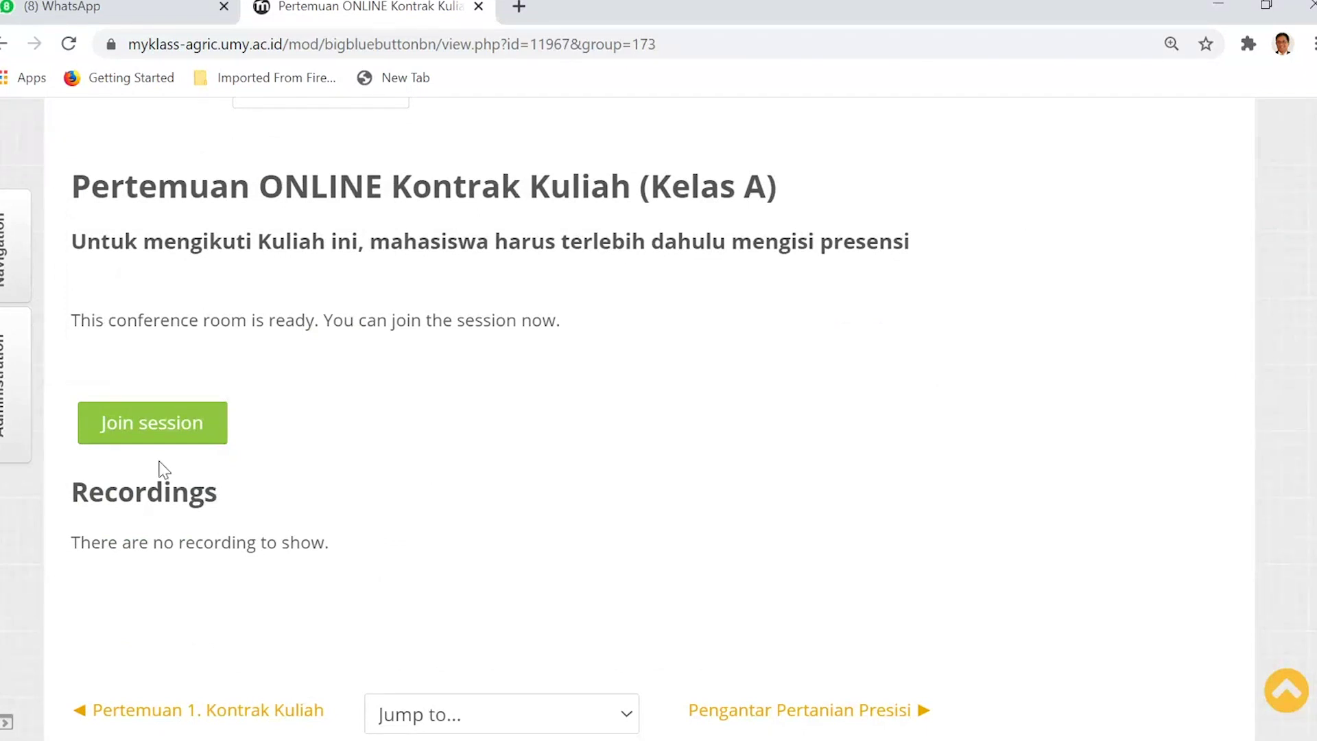
pyautogui.click(151, 428)
pyautogui.click(153, 432)
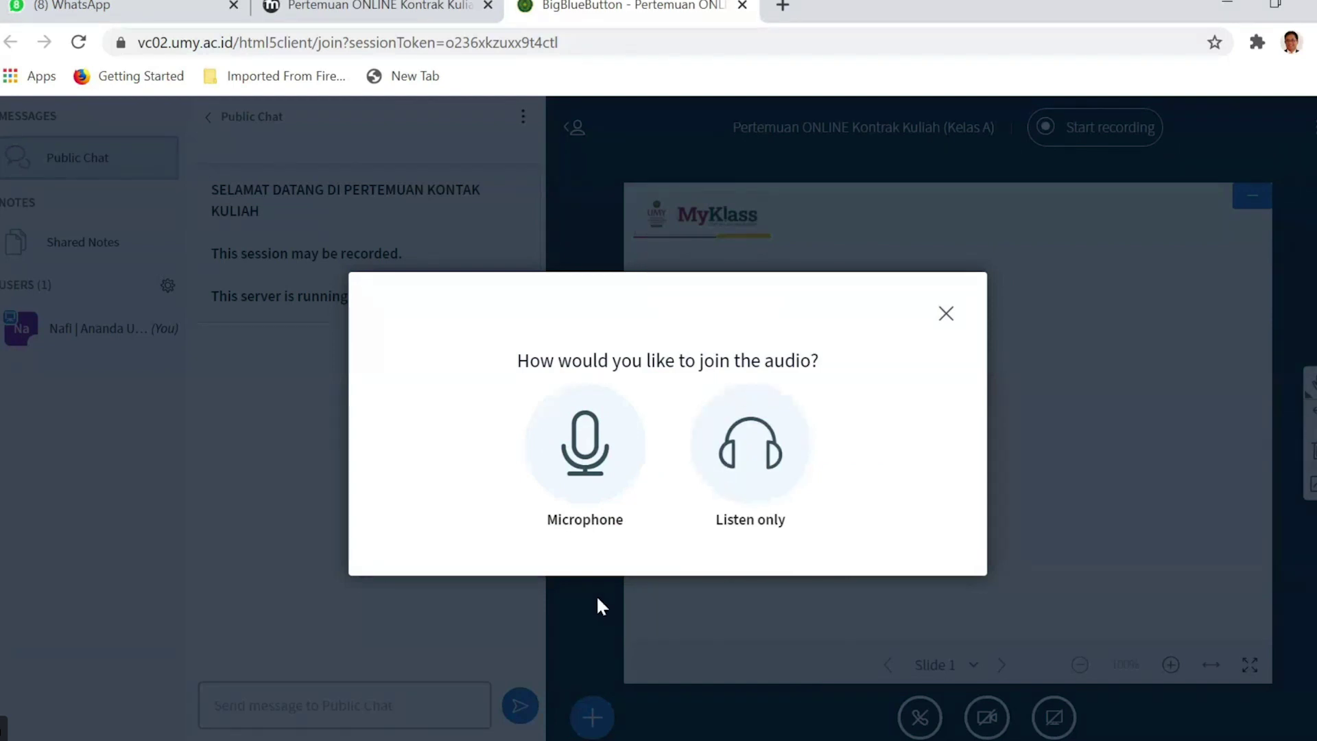
# Join the session audio with the microphone, confirm the echo test, and mute the microphone.
pyautogui.click(586, 444)
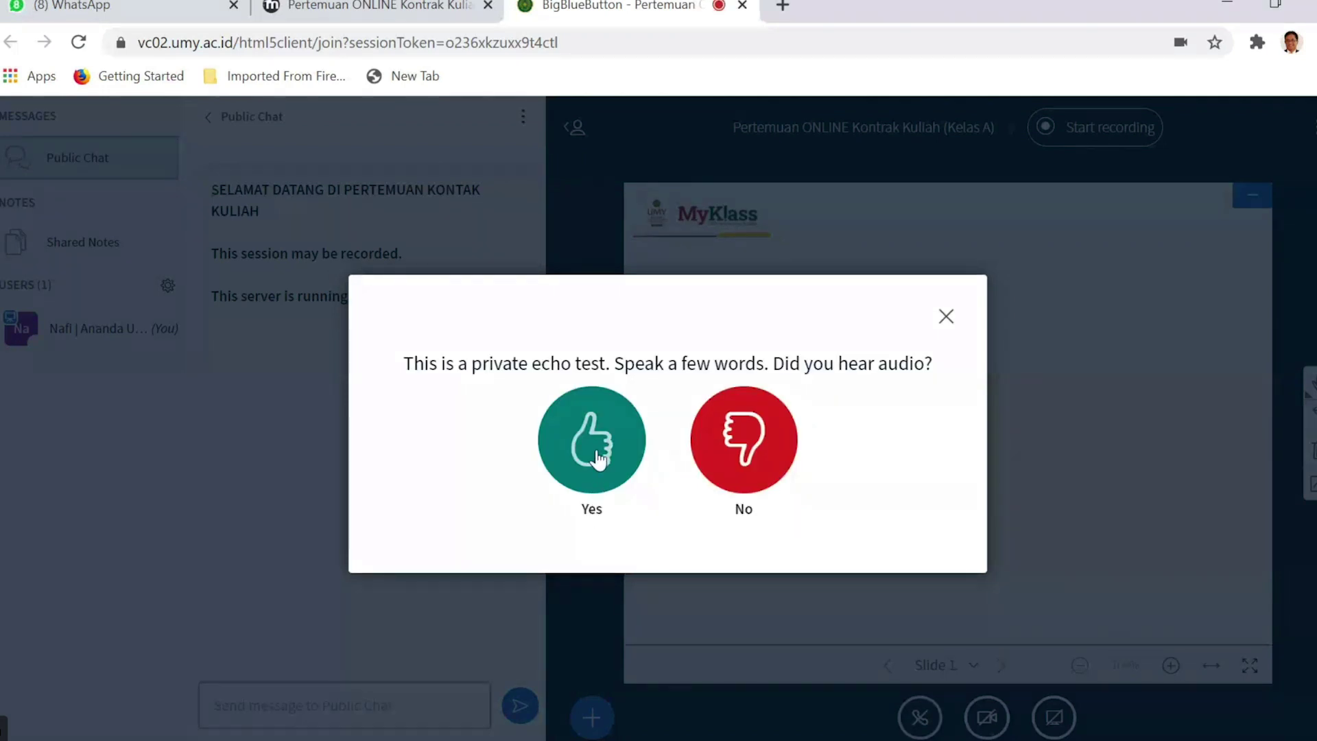
pyautogui.click(597, 456)
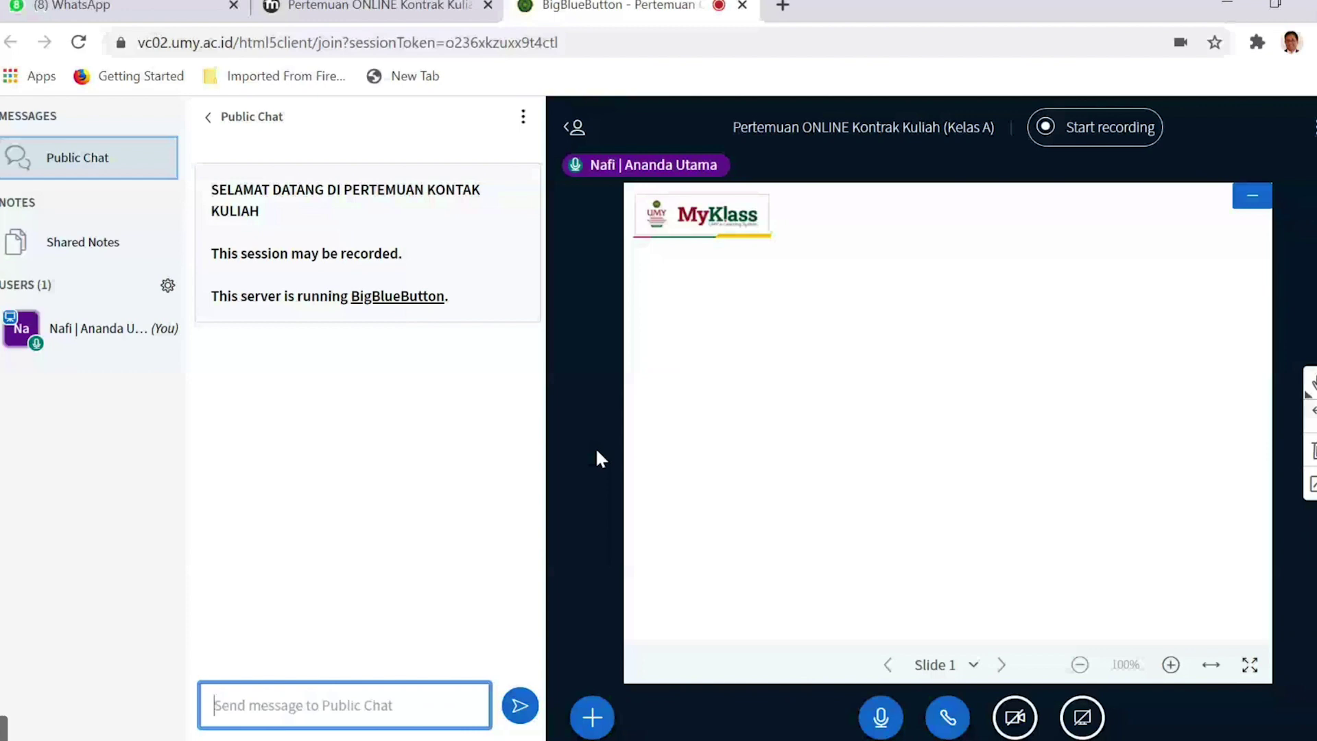
pyautogui.click(881, 719)
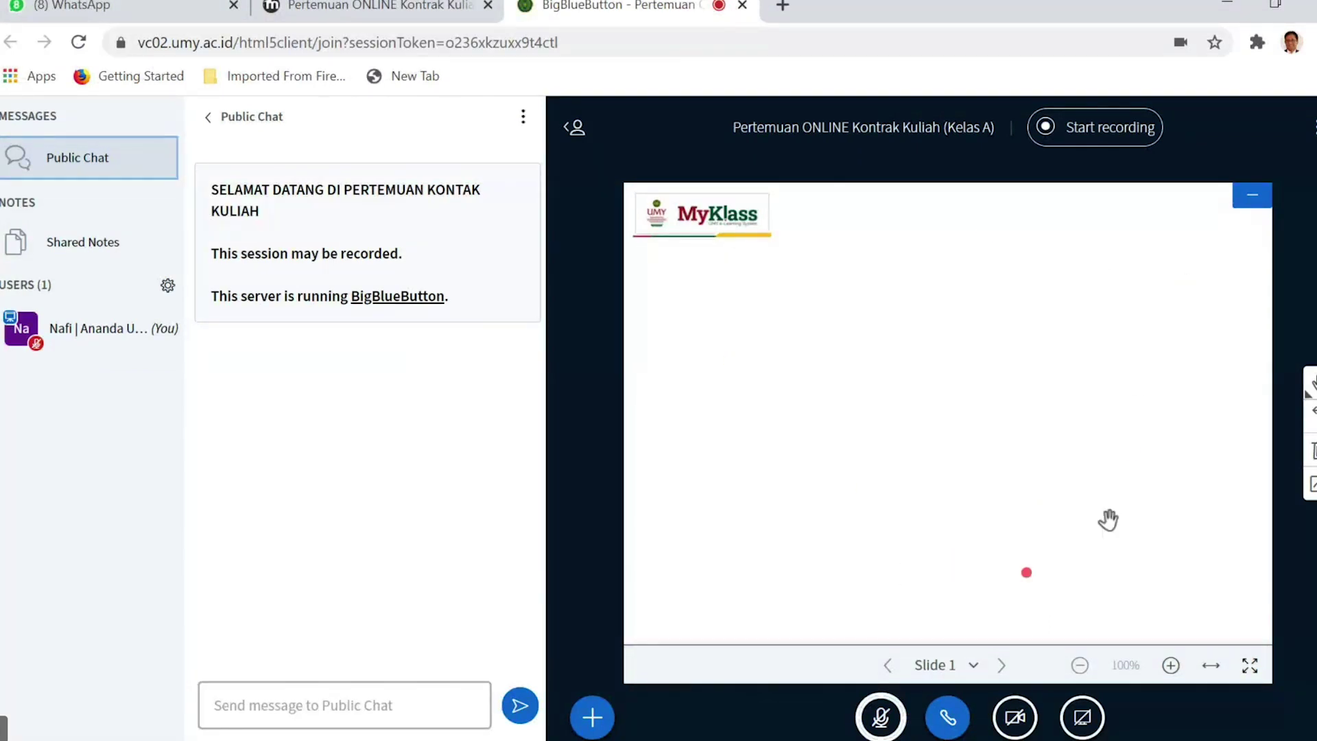
# Add a text annotation reading "SELAMAT DATANG MAHASISWA" in the upper part of the whiteboard slide.
pyautogui.click(1312, 386)
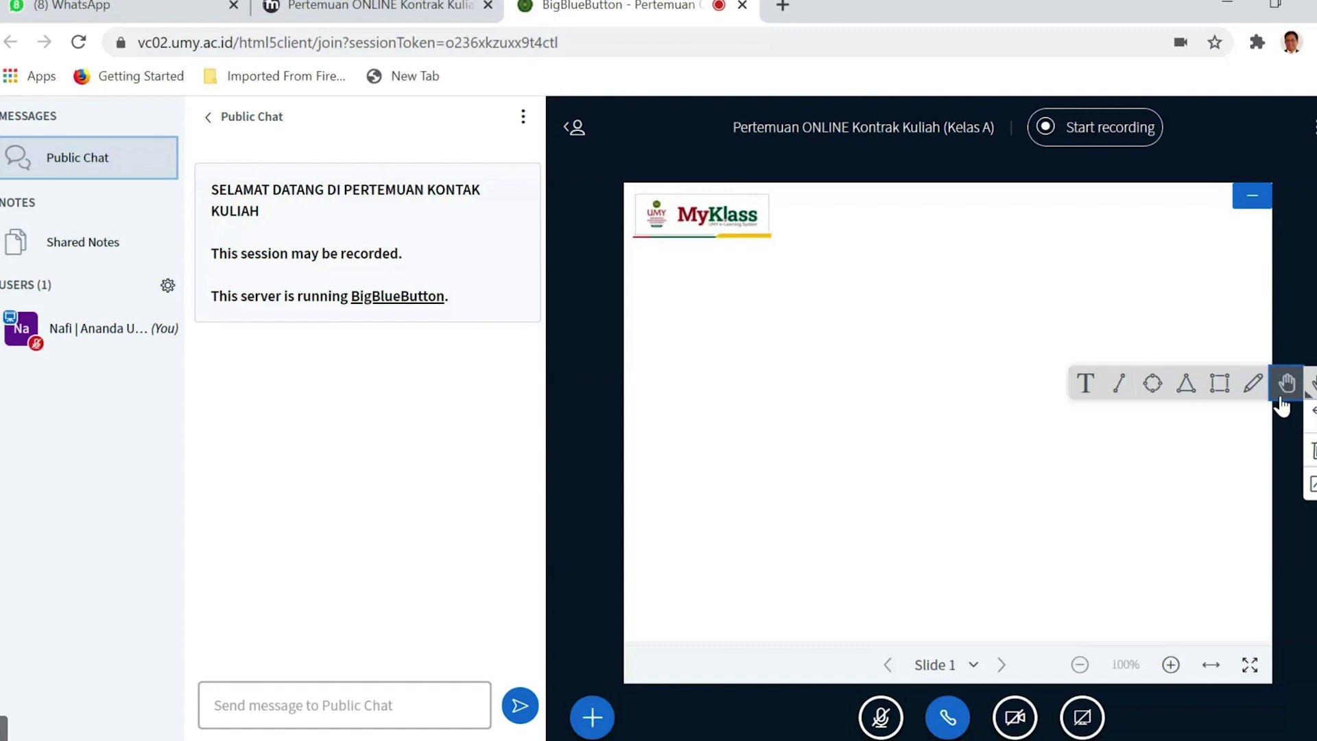
pyautogui.click(1085, 383)
pyautogui.moveTo(710, 286); pyautogui.dragTo(1014, 391)
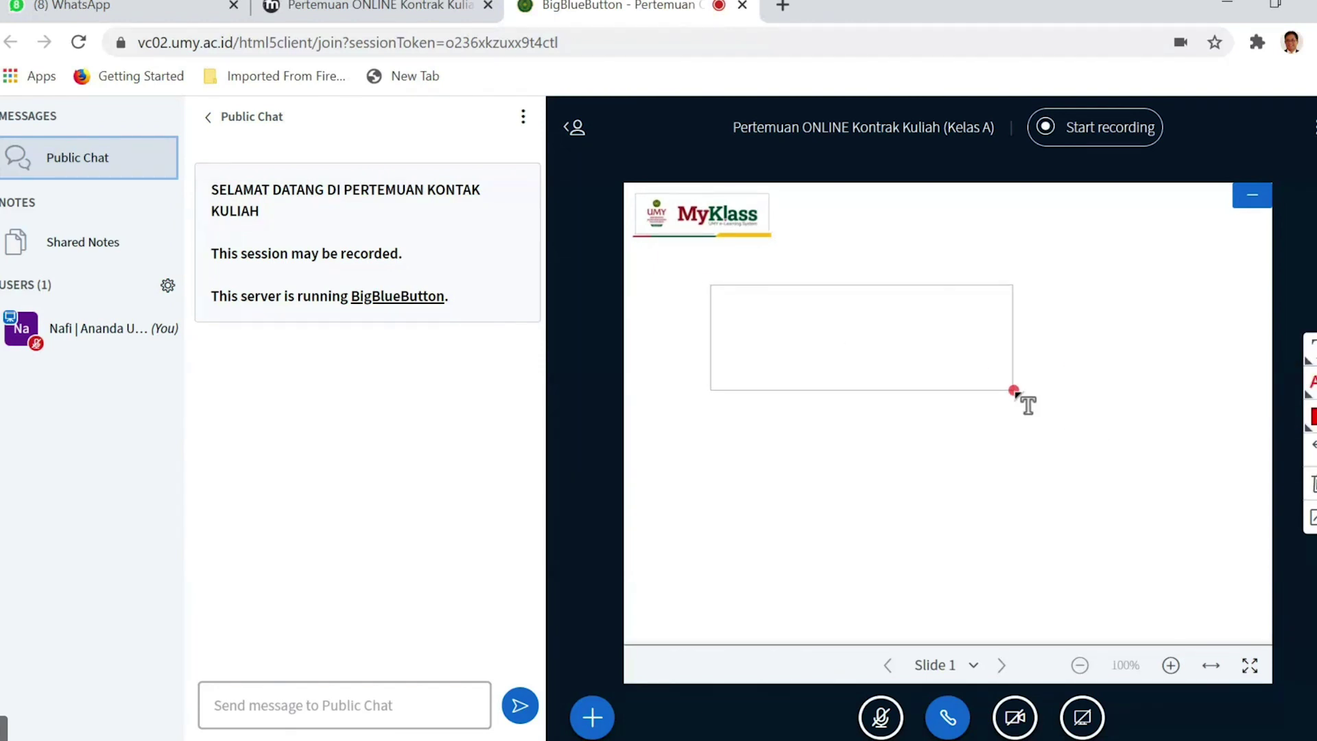
pyautogui.write('SELAMAT DATANG')
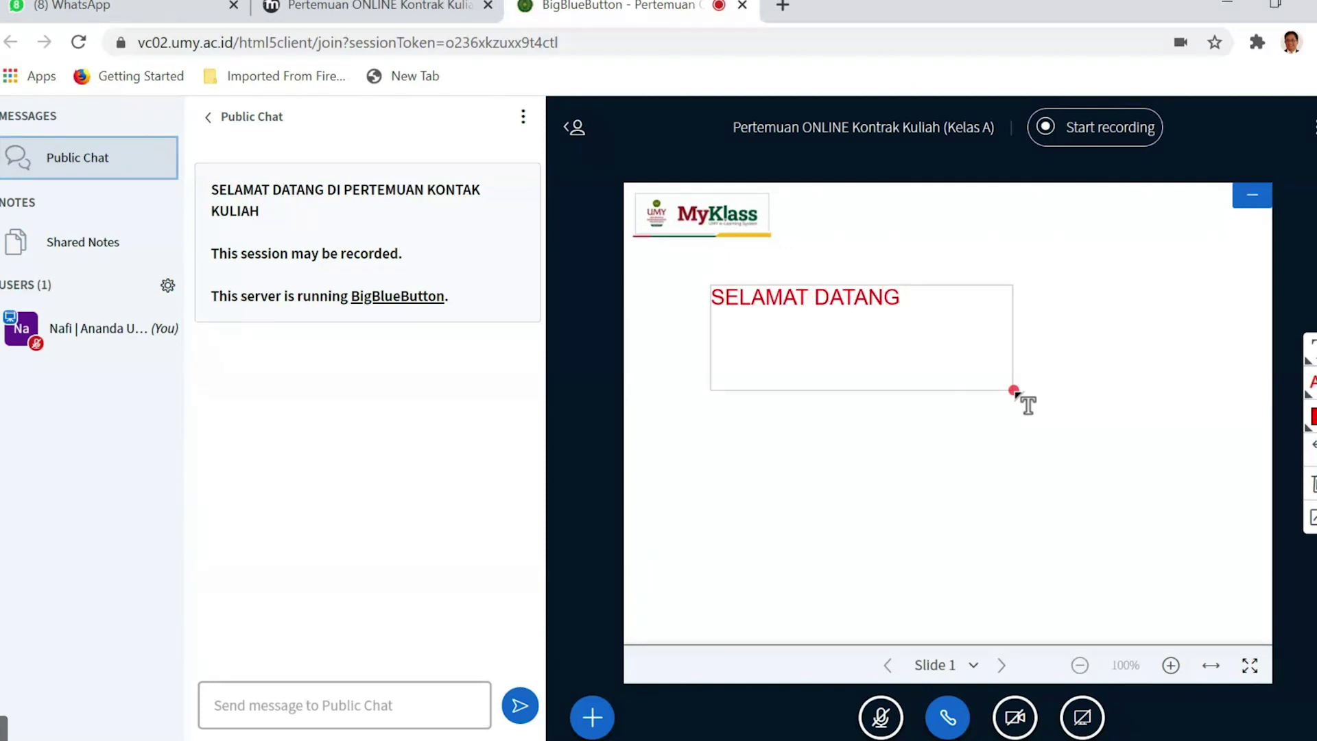
pyautogui.write(' MAHASISWA')
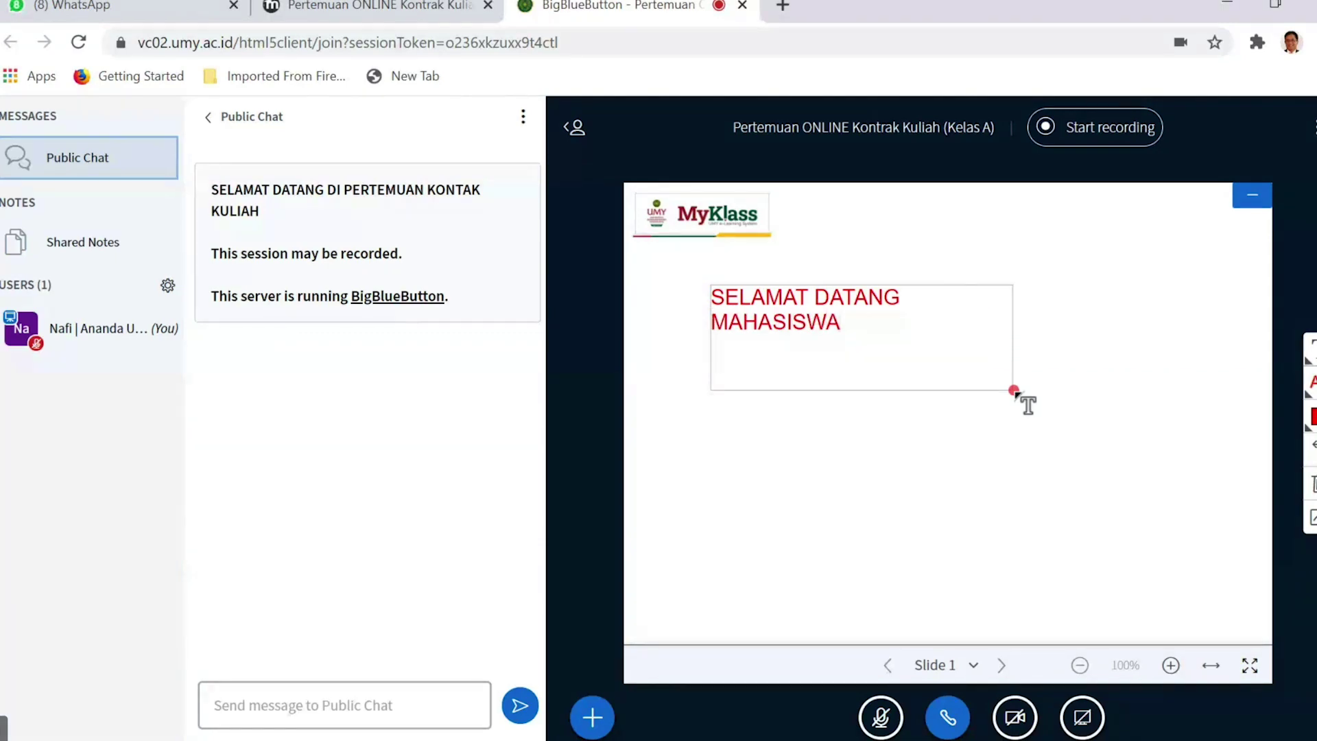
pyautogui.scroll(1, 1014, 391)
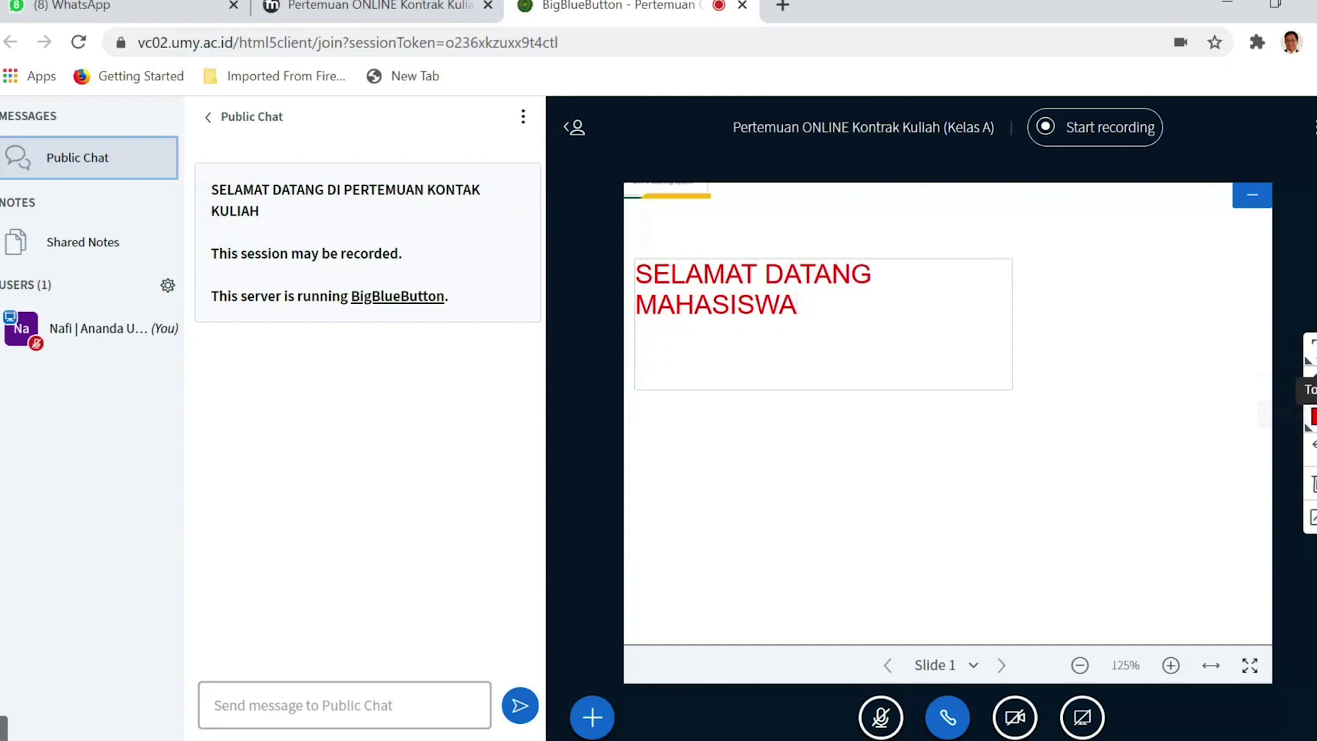
# Draw a large circle and a tall triangle overlapping the welcome text with the Ellipse and Triangle tools.
pyautogui.click(1312, 350)
pyautogui.click(1159, 370)
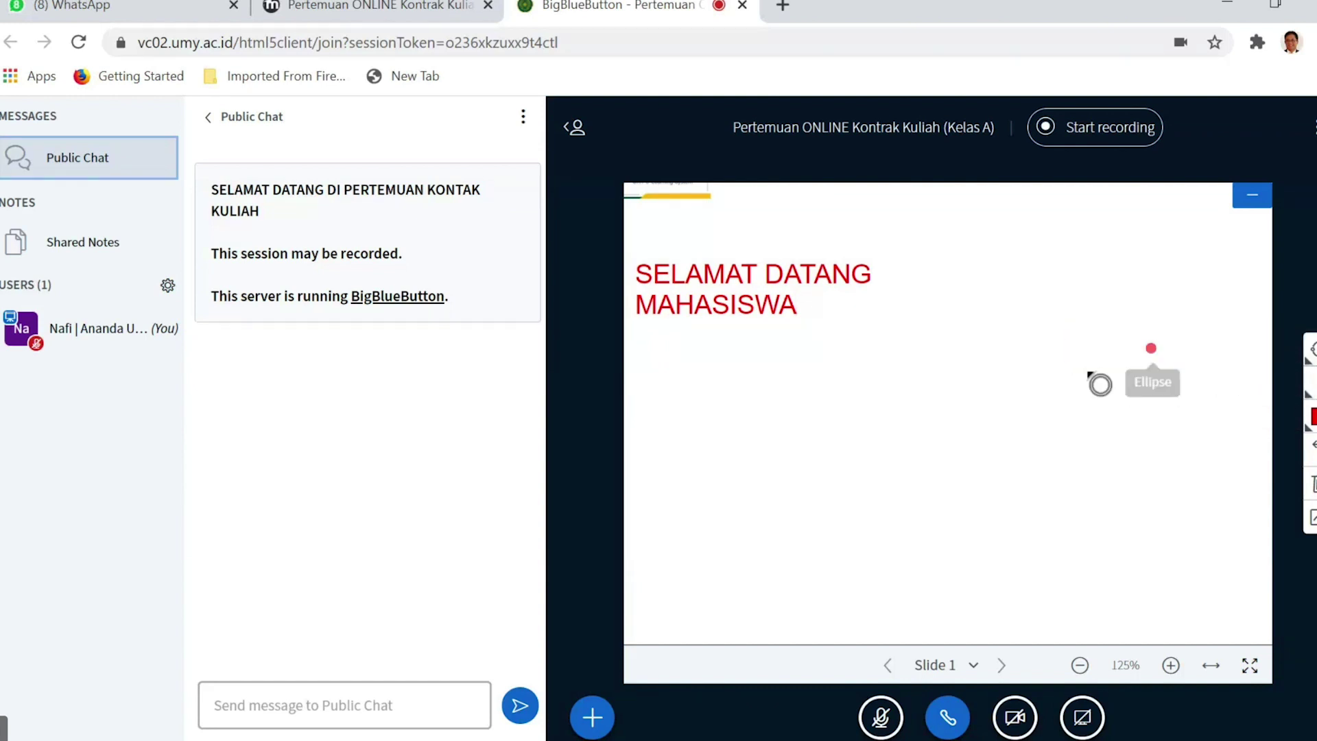
pyautogui.moveTo(673, 231)
pyautogui.mouseDown()
pyautogui.moveTo(908, 341)
pyautogui.moveTo(991, 435)
pyautogui.moveTo(921, 502)
pyautogui.moveTo(929, 488)
pyautogui.mouseUp()
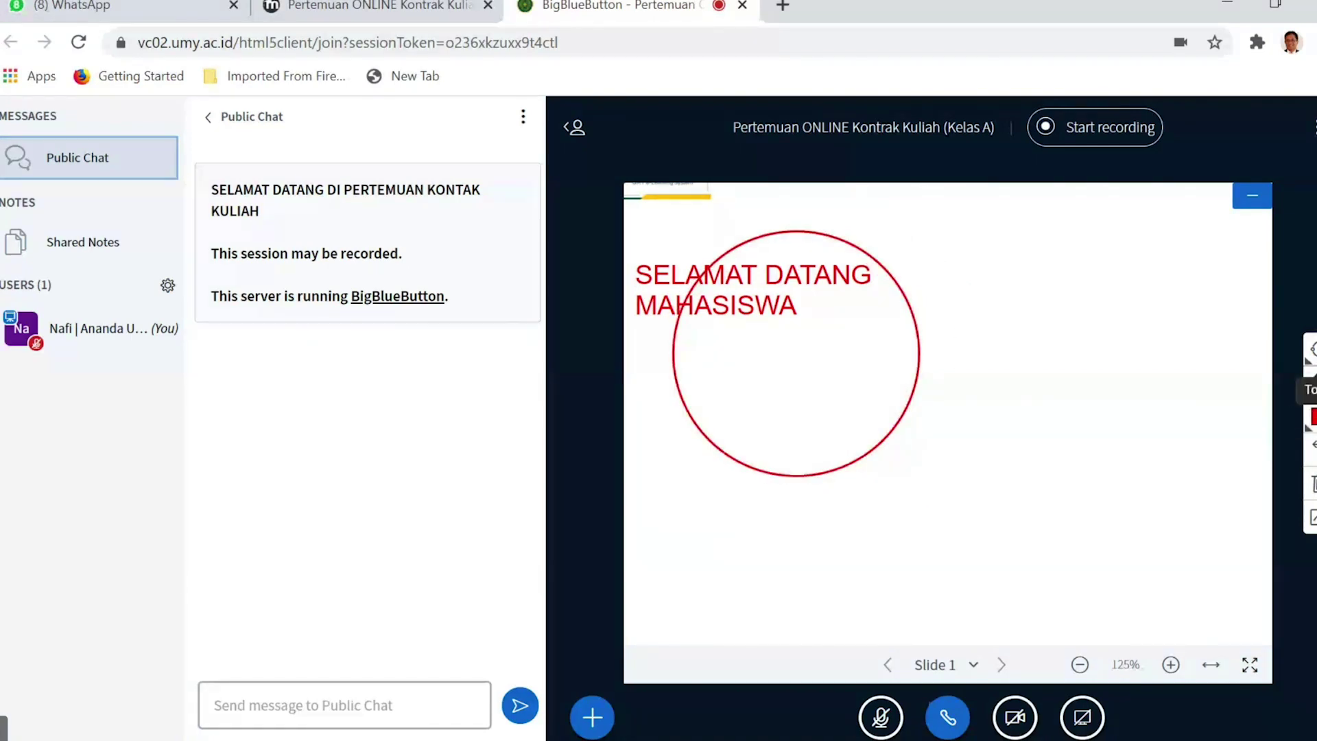
pyautogui.click(1312, 350)
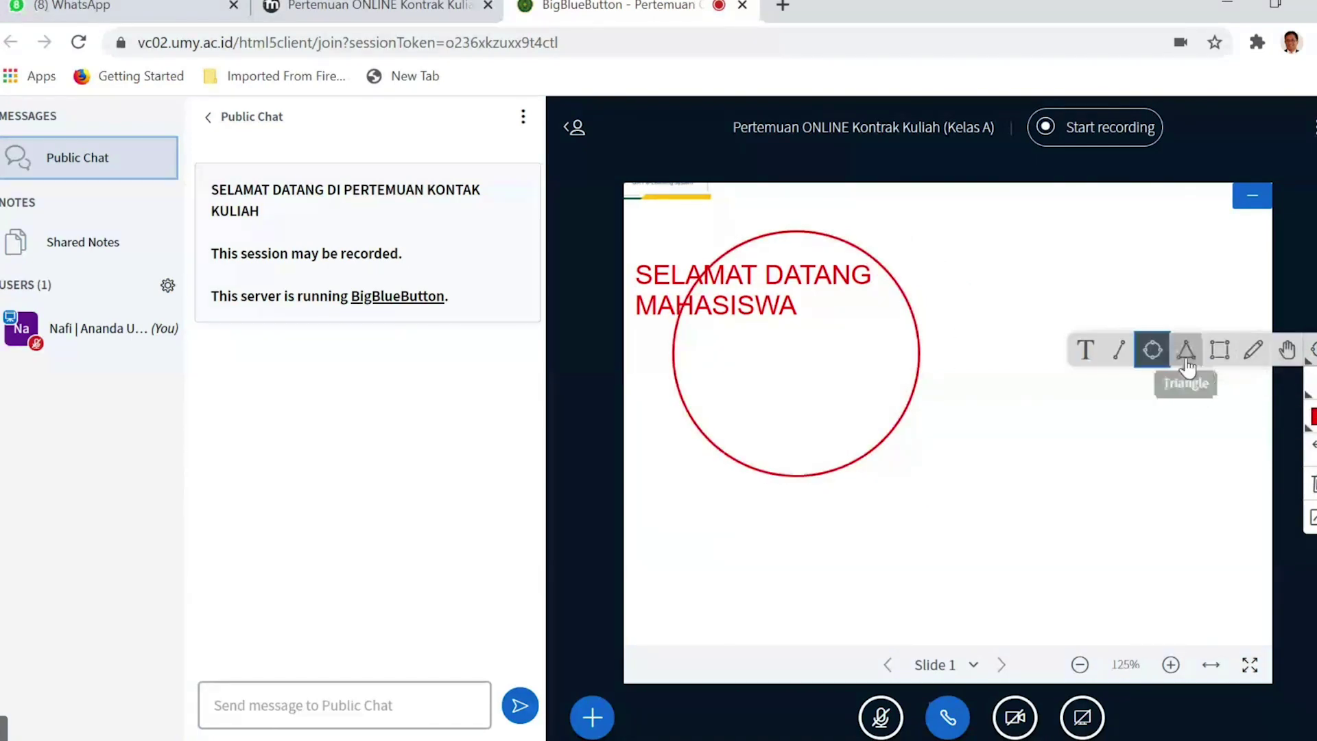
pyautogui.click(1187, 363)
pyautogui.moveTo(894, 222); pyautogui.dragTo(662, 514)
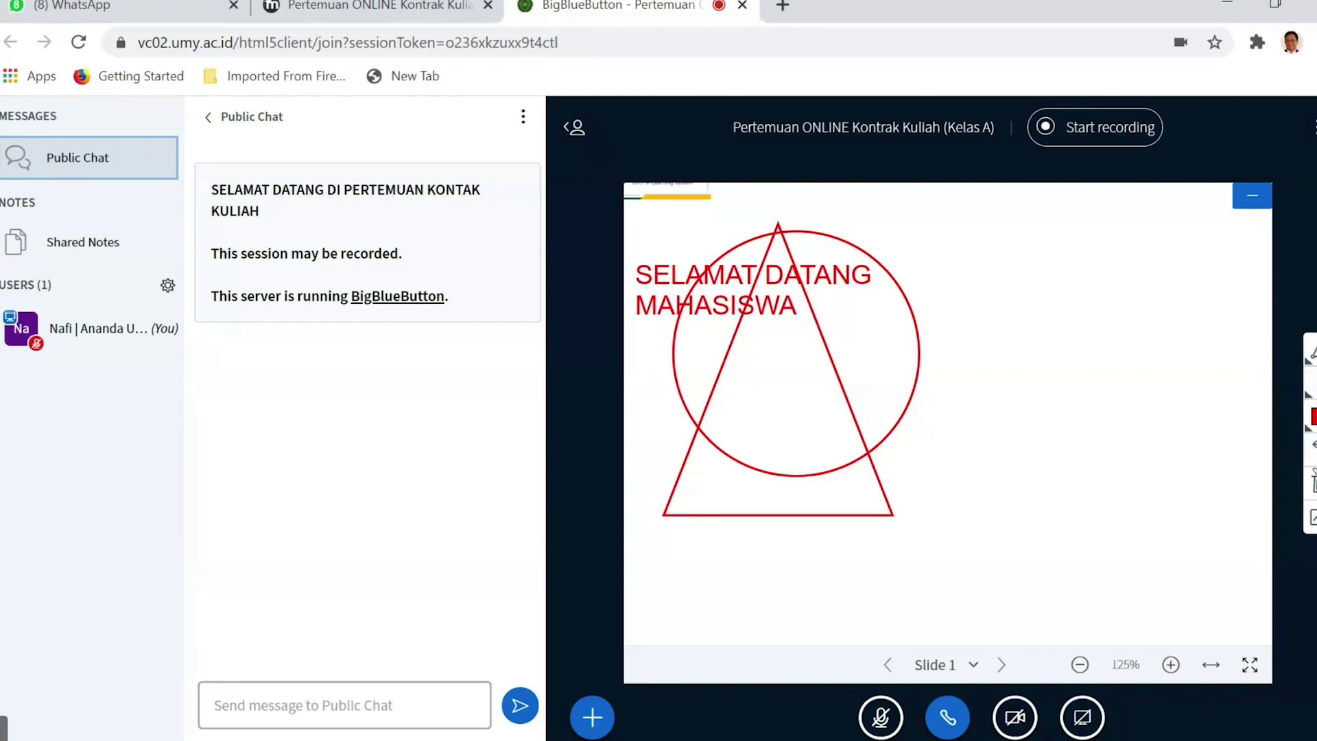
# Handwrite "Saya" beside the shapes with the Pencil tool and clear all annotations from the whiteboard.
pyautogui.click(1312, 353)
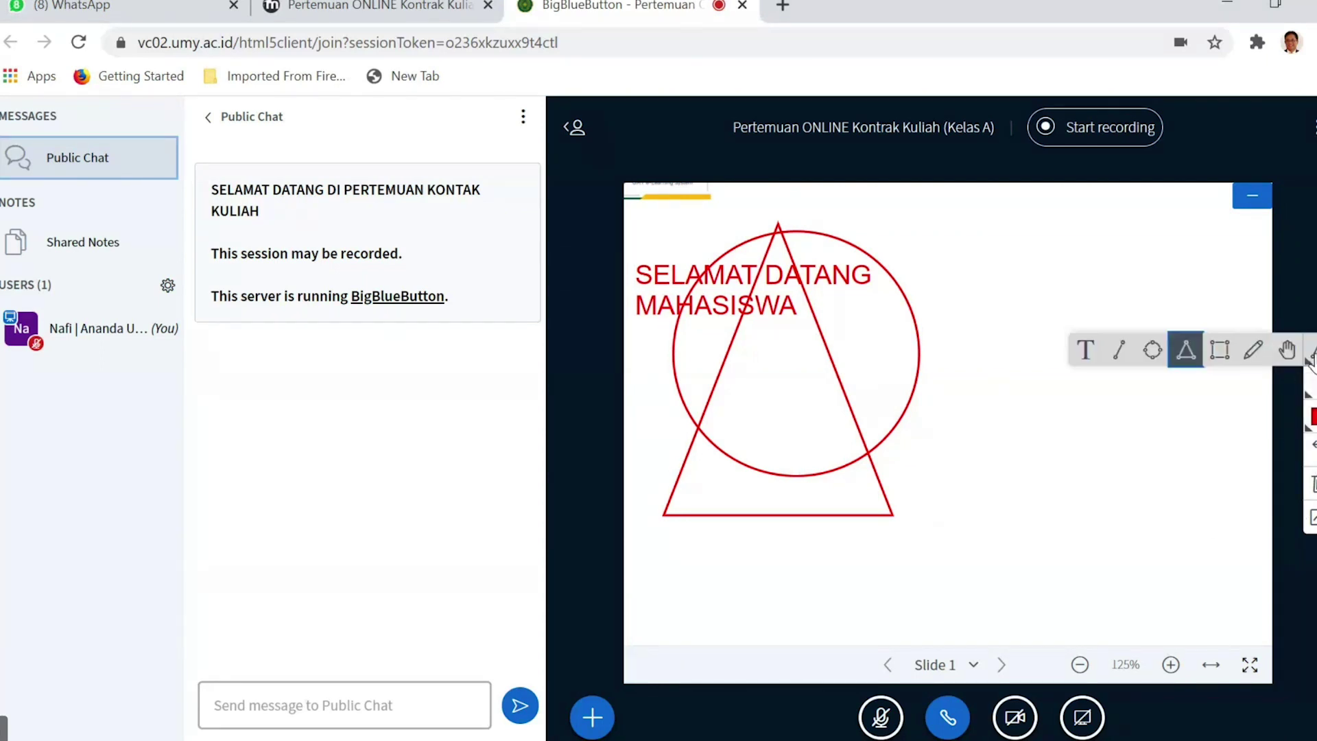
pyautogui.click(1256, 361)
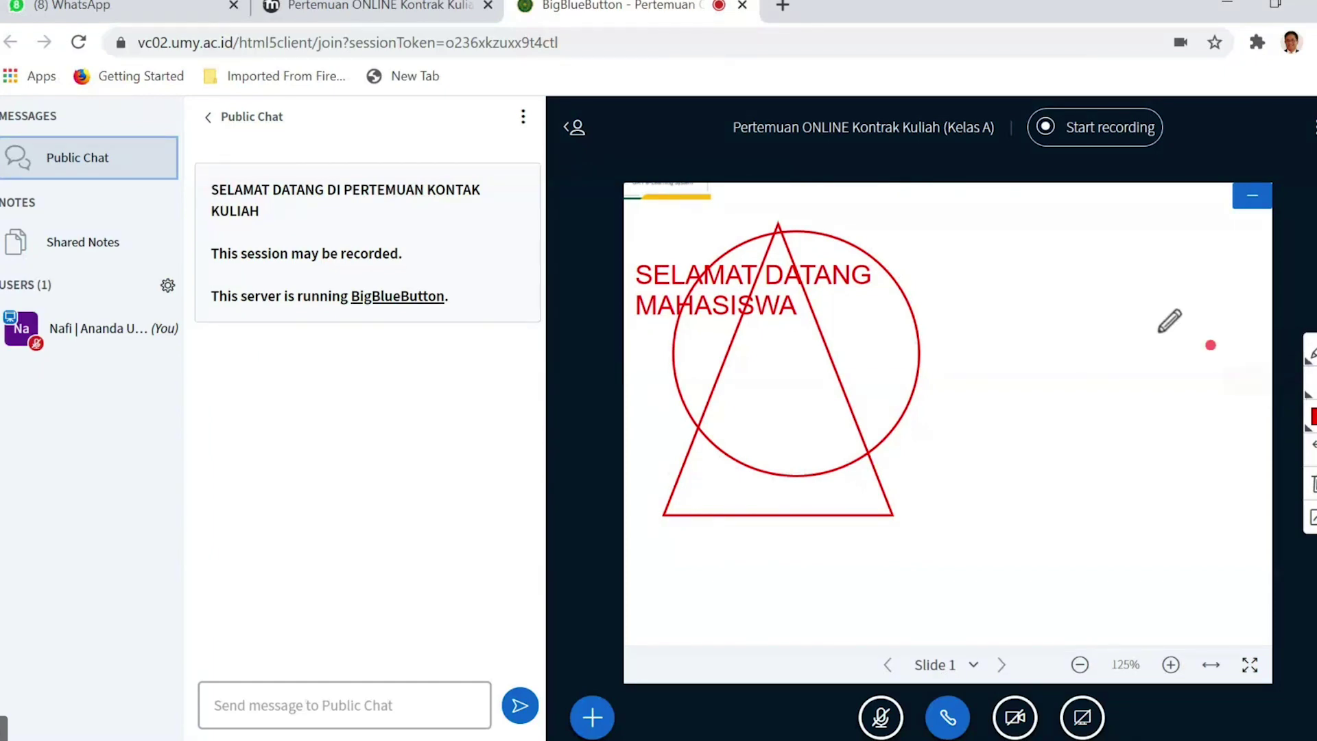
pyautogui.moveTo(987, 258)
pyautogui.mouseDown()
pyautogui.moveTo(981, 299)
pyautogui.moveTo(1139, 318)
pyautogui.moveTo(1142, 305)
pyautogui.moveTo(1080, 372)
pyautogui.mouseUp()
pyautogui.moveTo(1184, 296)
pyautogui.mouseDown()
pyautogui.moveTo(1180, 319)
pyautogui.moveTo(1216, 336)
pyautogui.mouseUp()
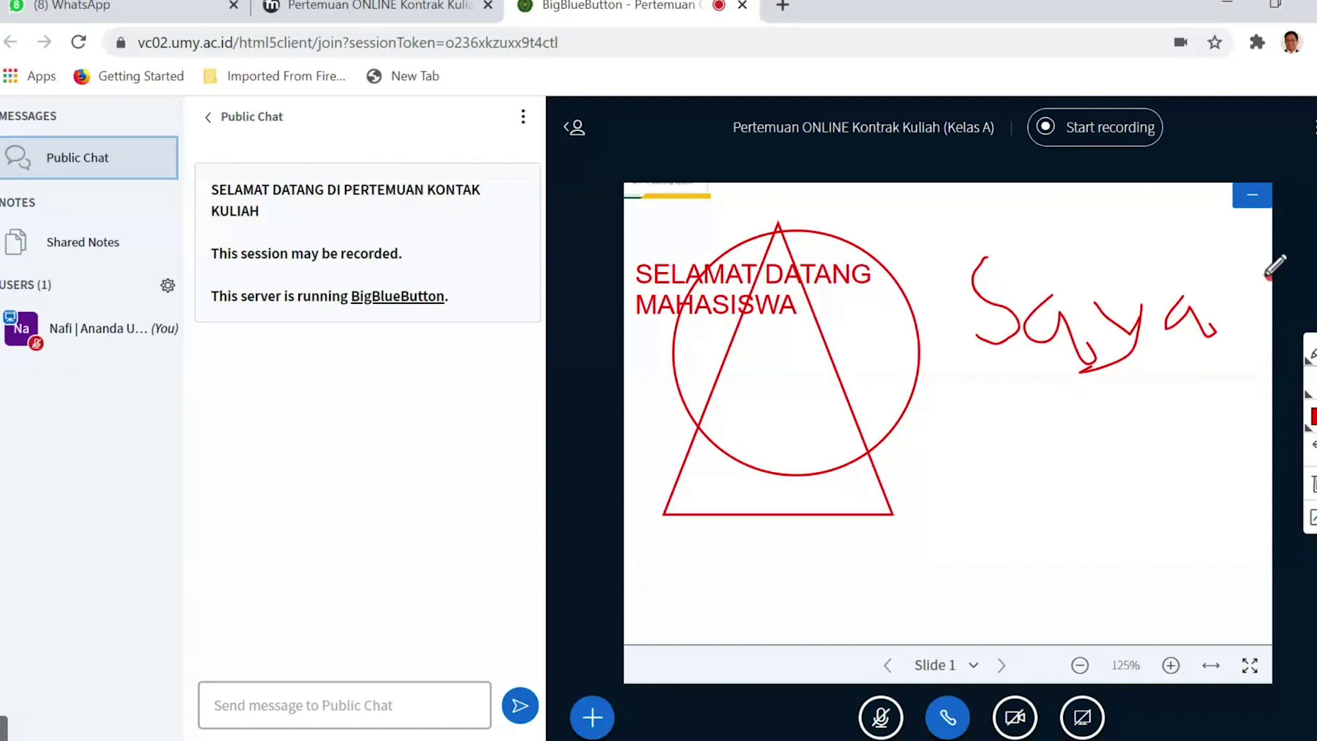
pyautogui.click(1231, 285)
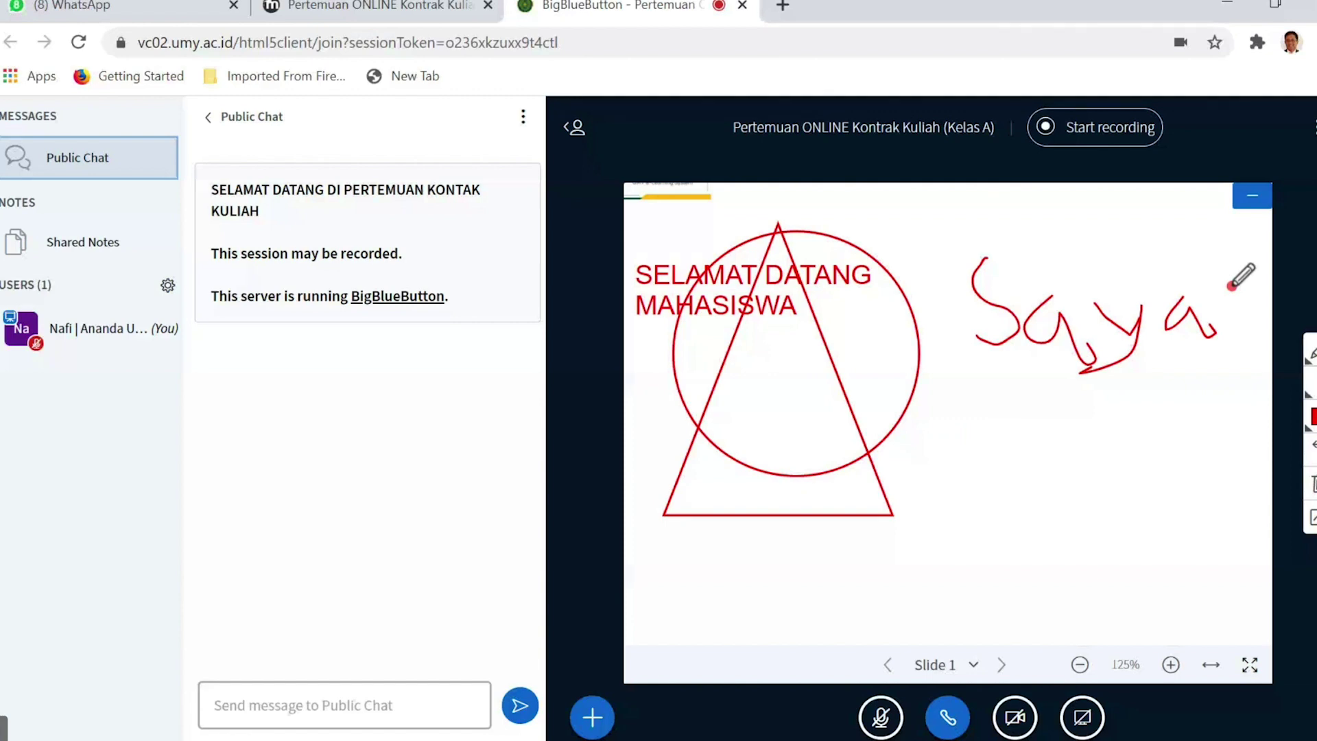
pyautogui.click(1311, 354)
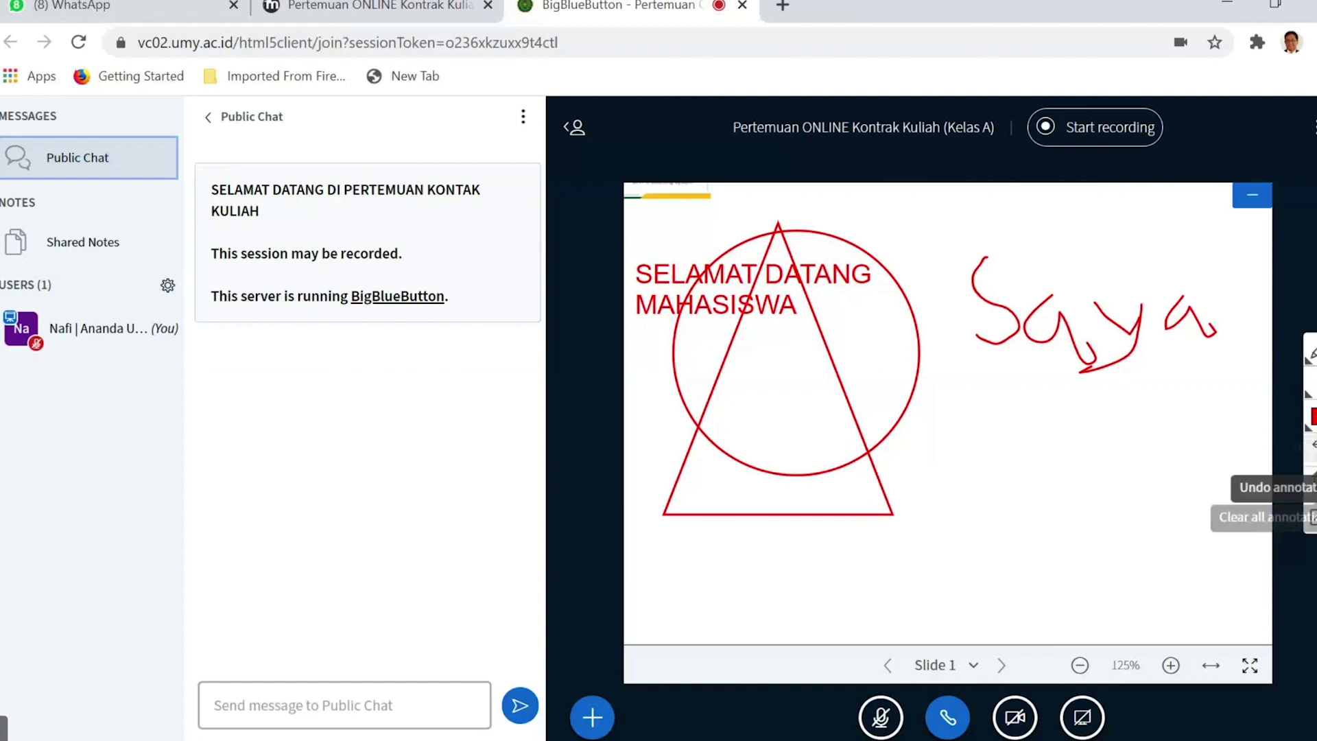
pyautogui.click(1312, 519)
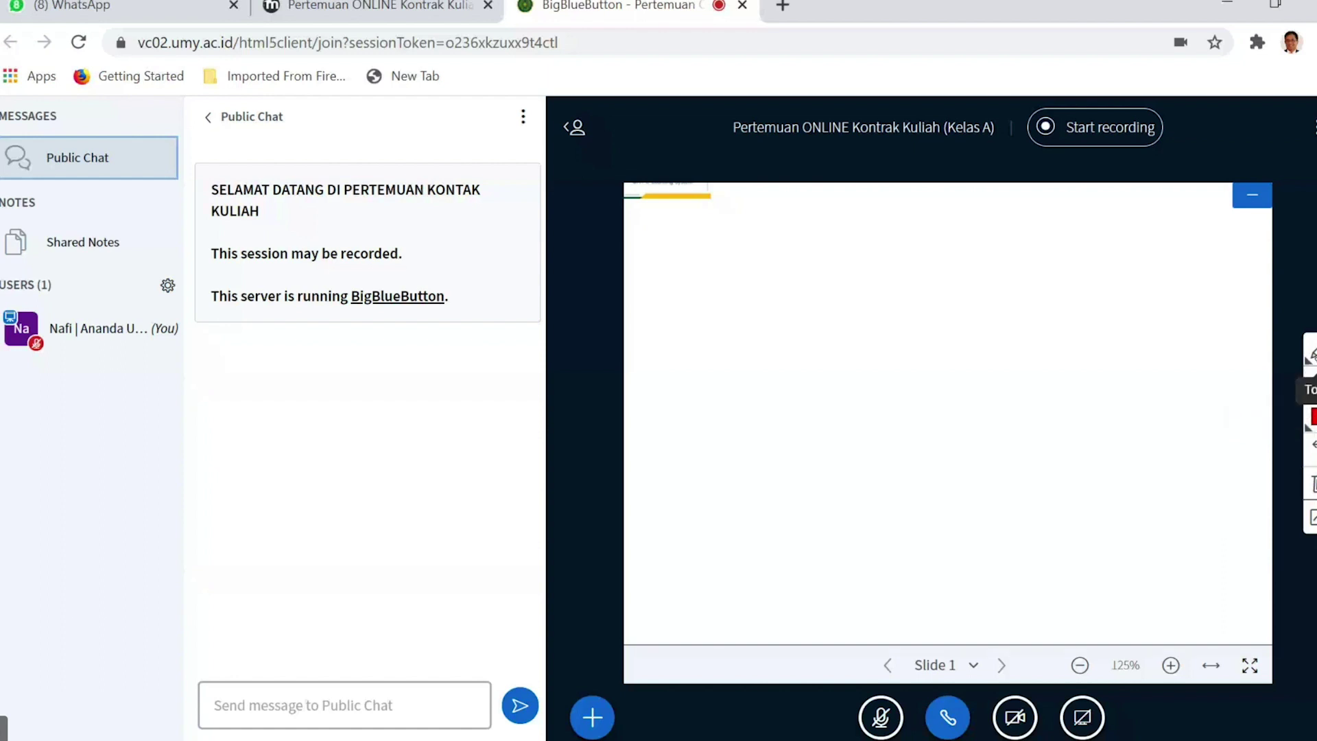
# Draw a freehand spiral and a separate wavy line with the Pencil tool, and view the whiteboard briefly in full screen.
pyautogui.click(1310, 355)
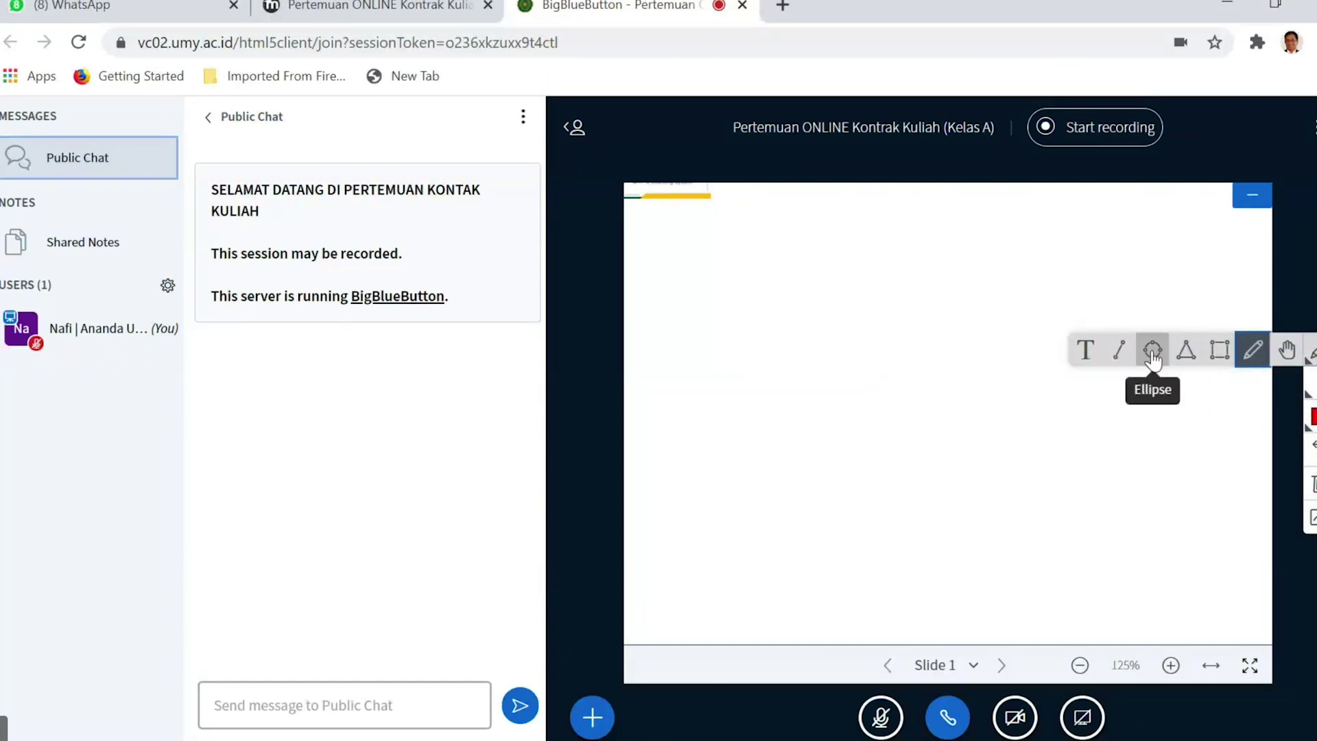
pyautogui.click(1255, 352)
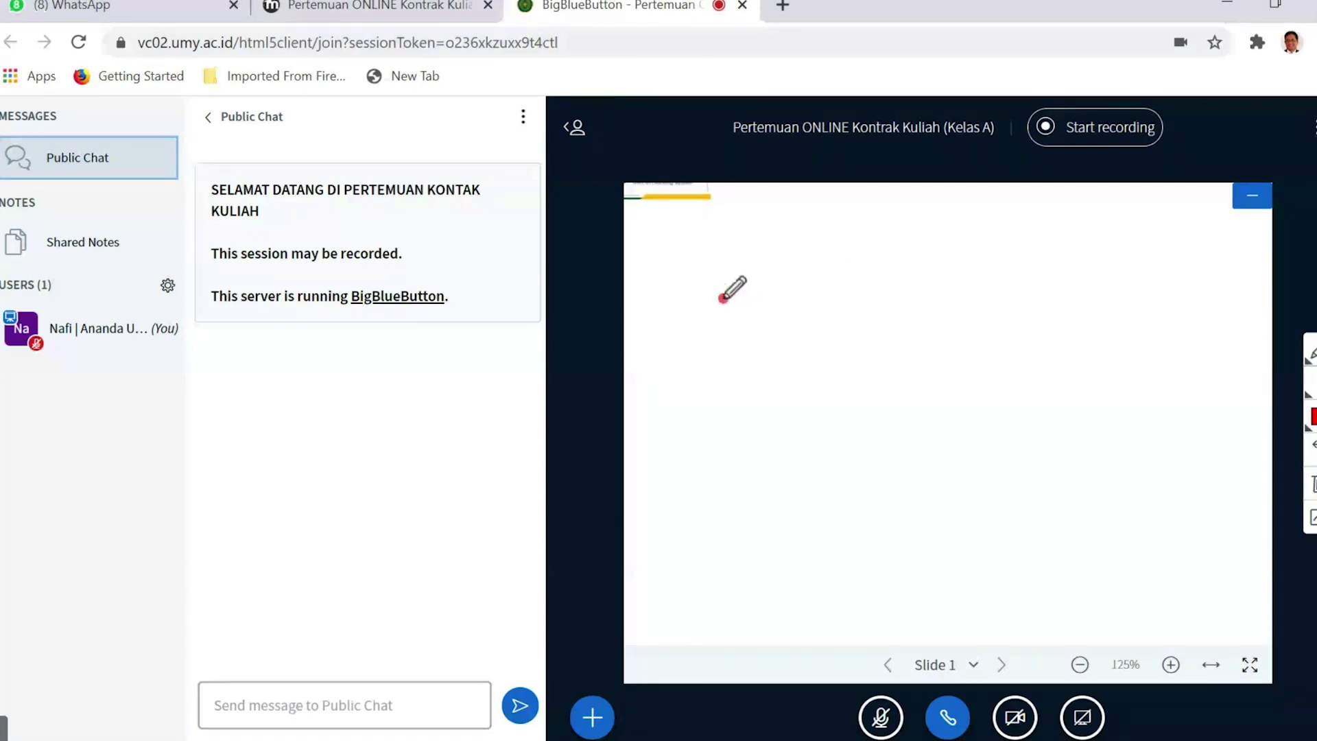
pyautogui.moveTo(727, 298)
pyautogui.mouseDown()
pyautogui.moveTo(782, 266)
pyautogui.moveTo(858, 347)
pyautogui.moveTo(771, 319)
pyautogui.moveTo(789, 303)
pyautogui.mouseUp()
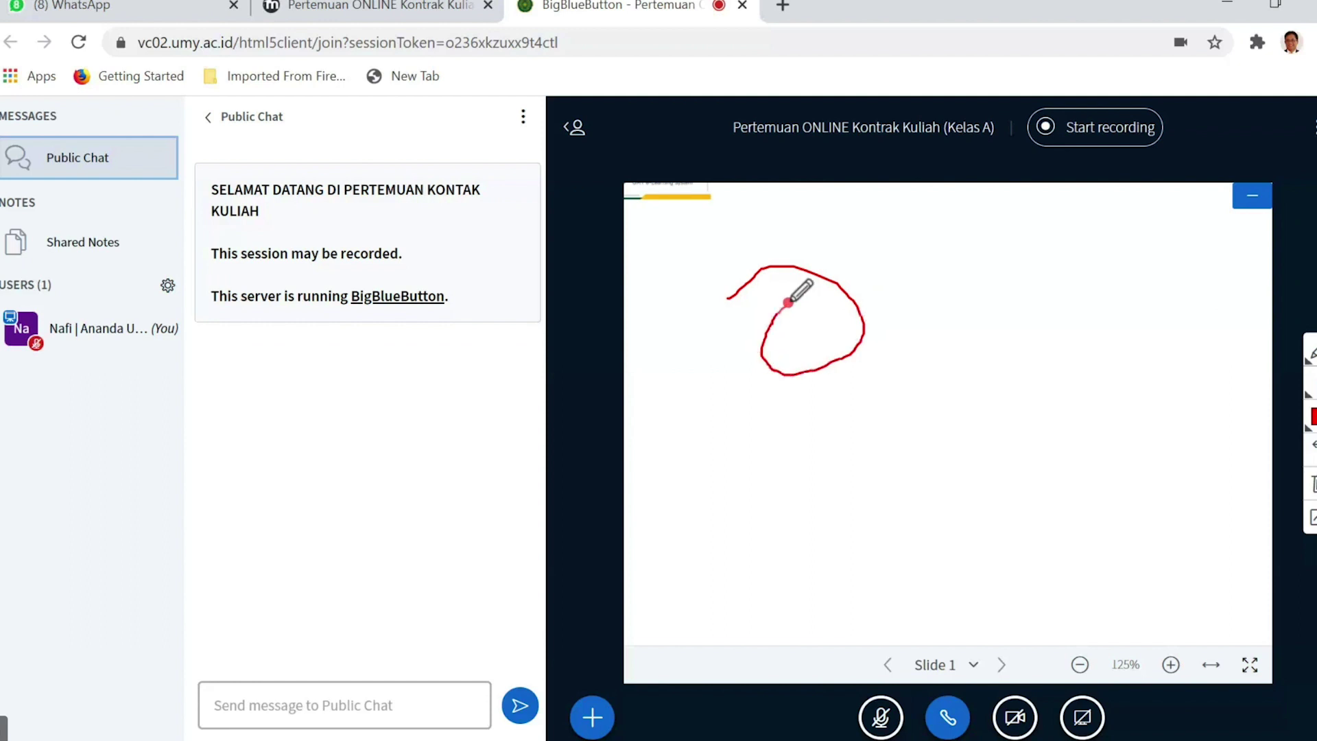
pyautogui.moveTo(788, 303); pyautogui.dragTo(813, 332)
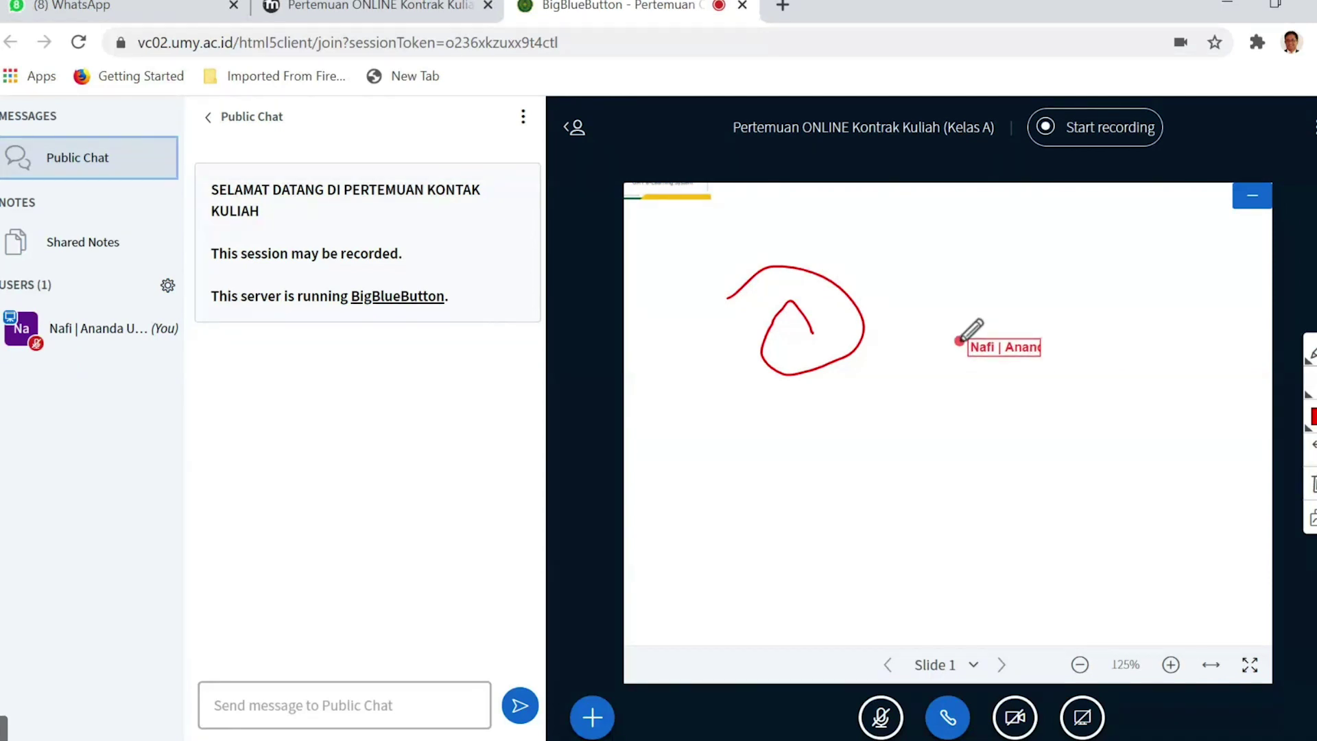
pyautogui.moveTo(959, 341); pyautogui.dragTo(1117, 328)
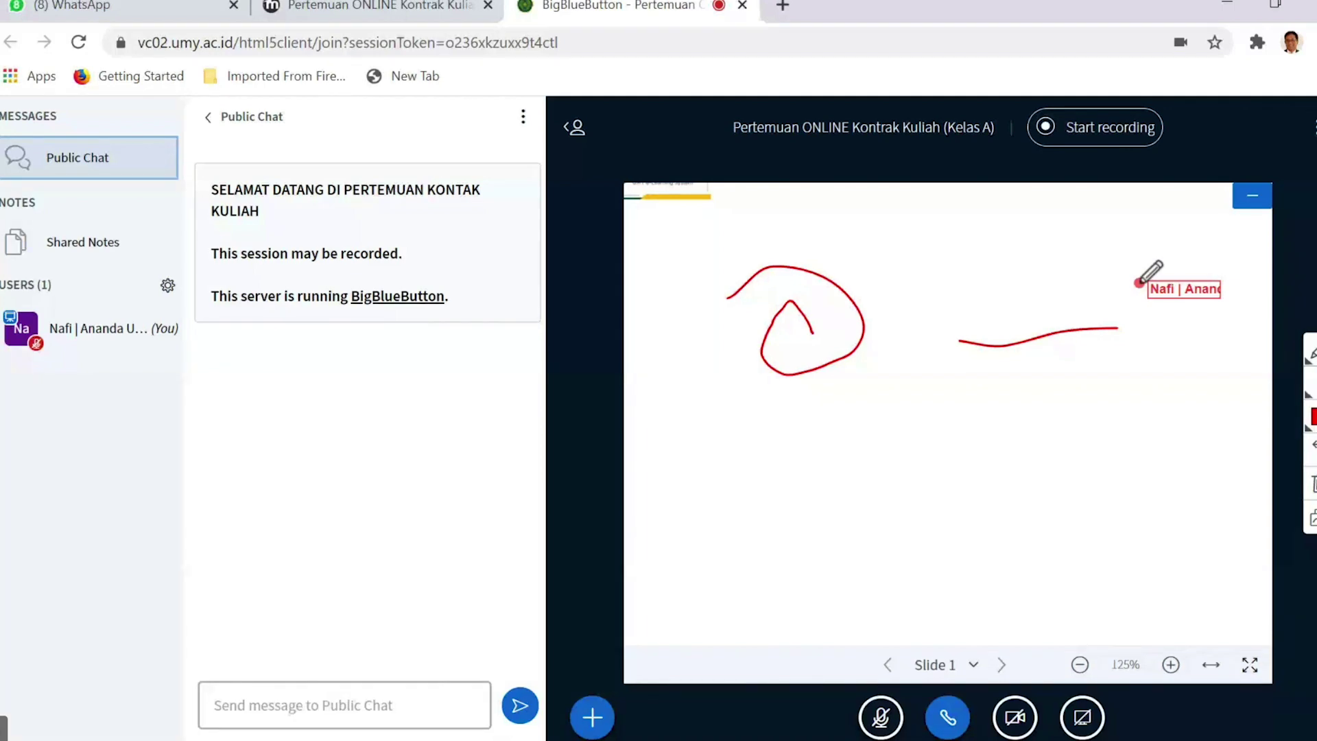
pyautogui.click(1250, 667)
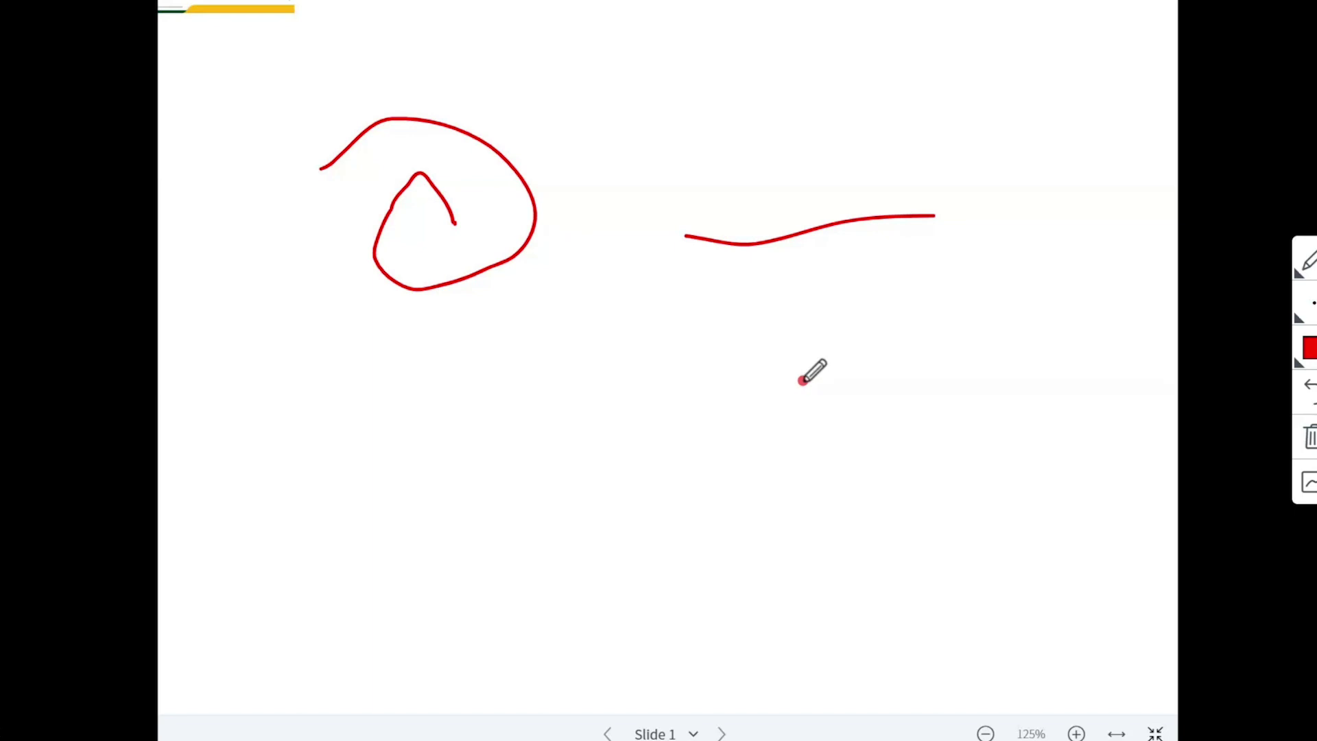
pyautogui.press('Escape')
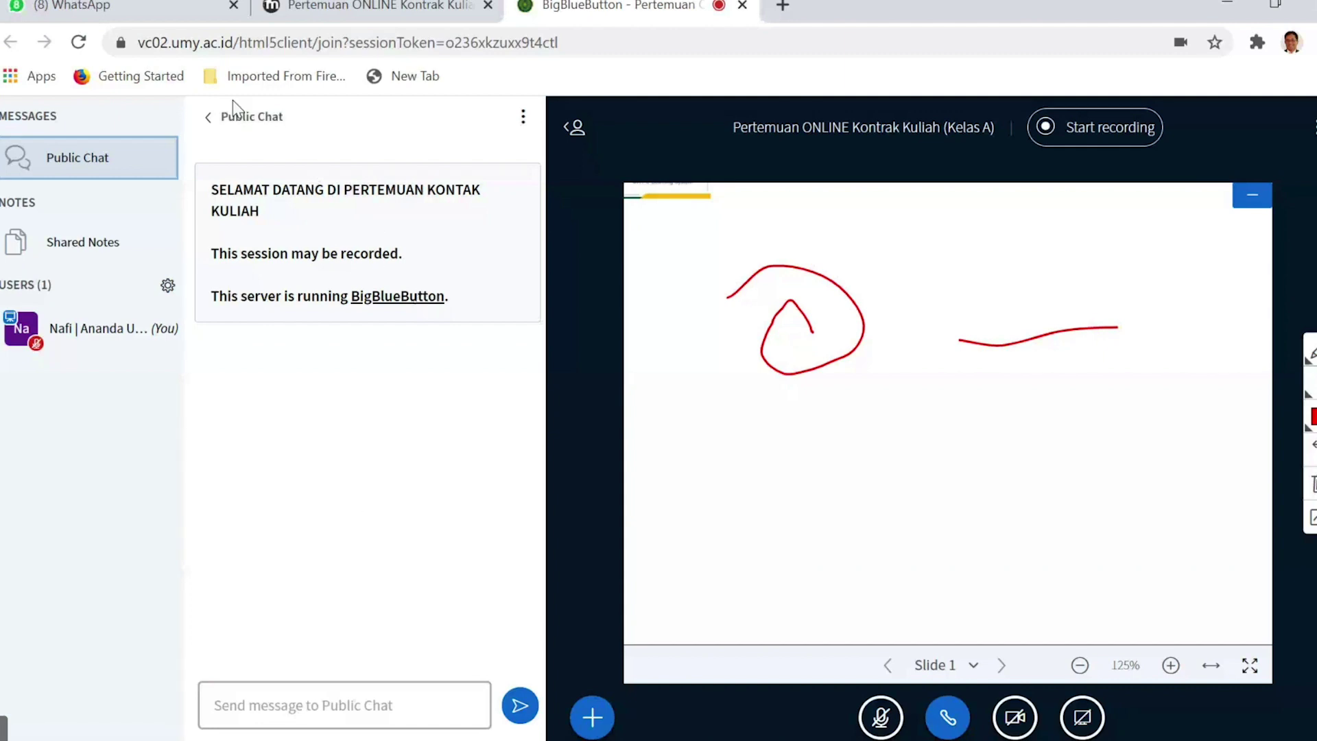
# Send the message "bAPAK SAYA INGIN BERTANYA" to the public chat and close the chat panel.
pyautogui.click(293, 703)
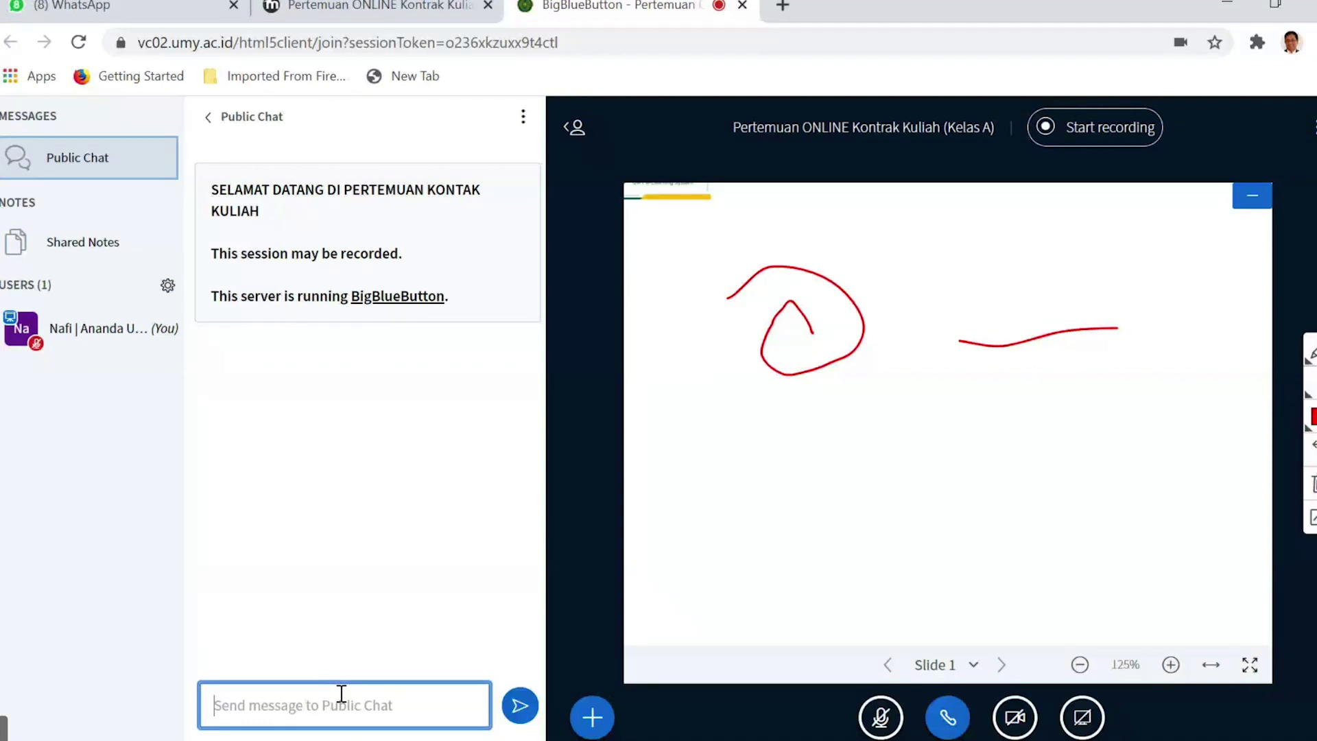
pyautogui.write('bAPAK')
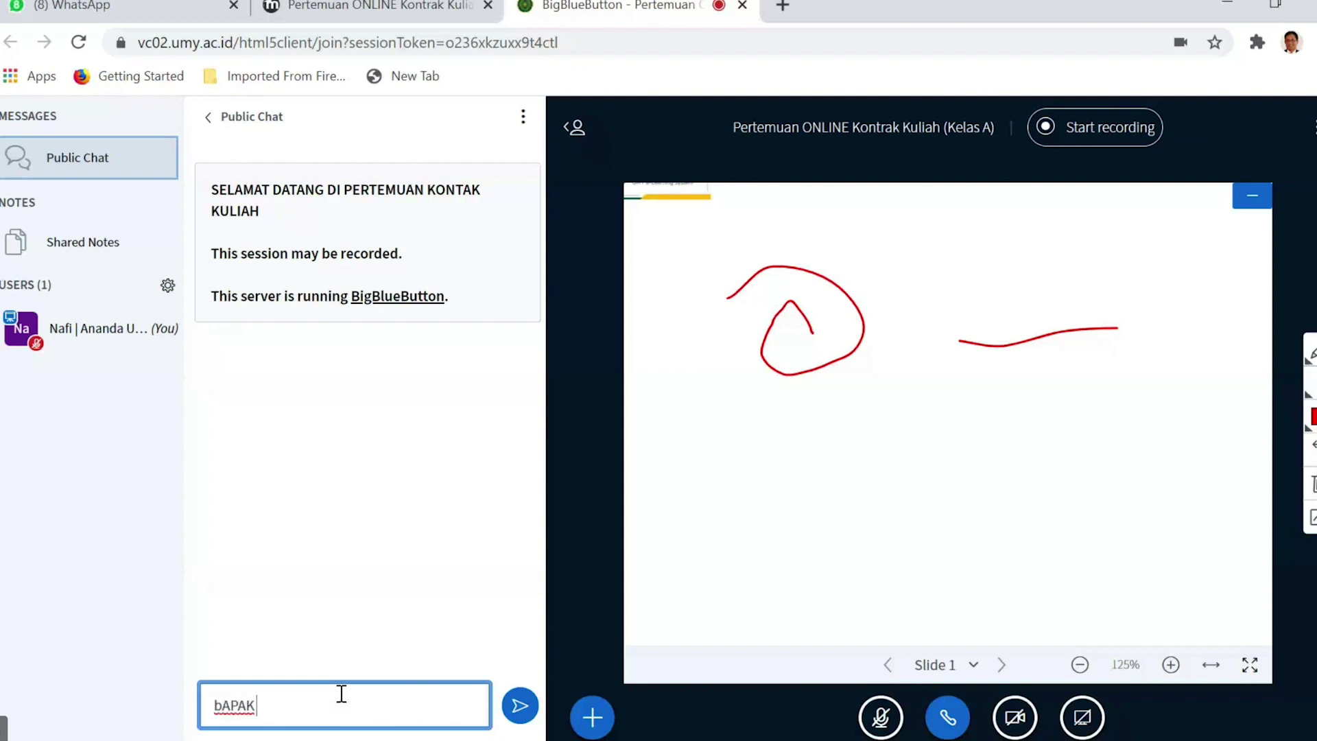
pyautogui.write(' SAYA INGIN BERTANYA')
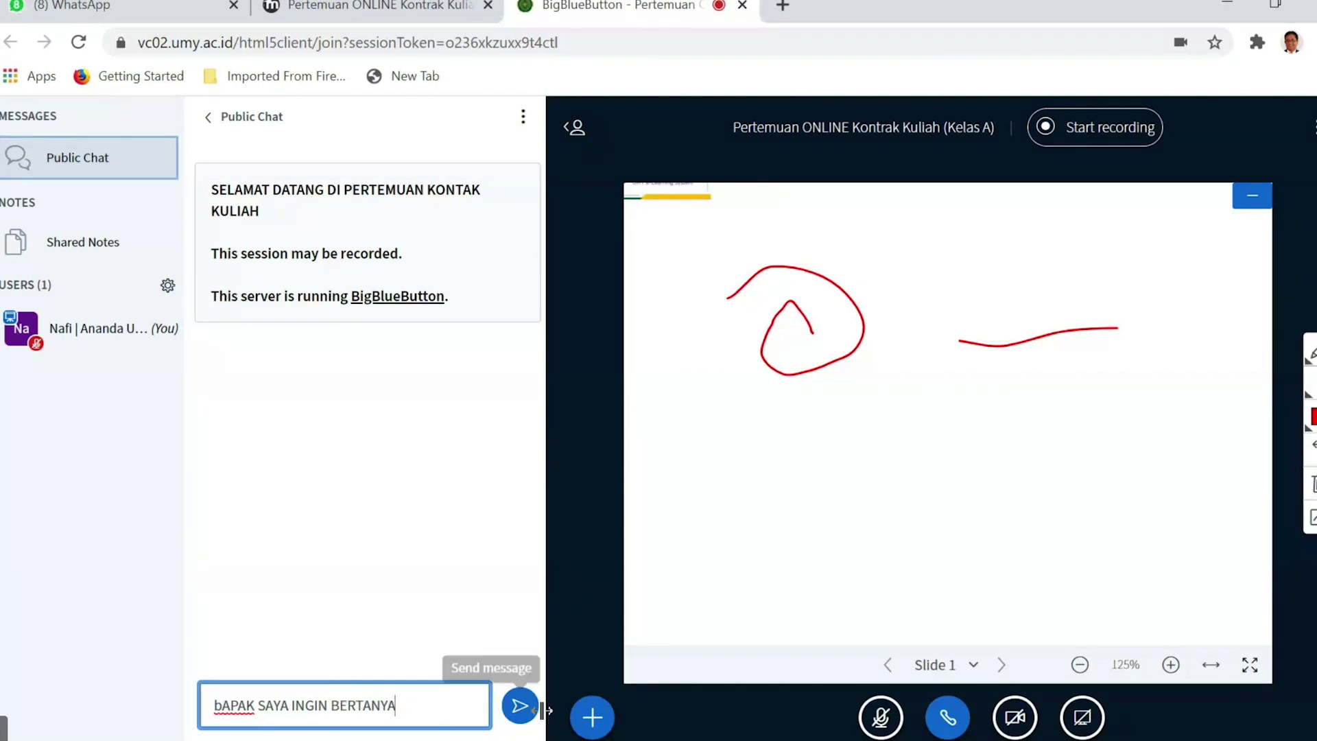
pyautogui.click(520, 706)
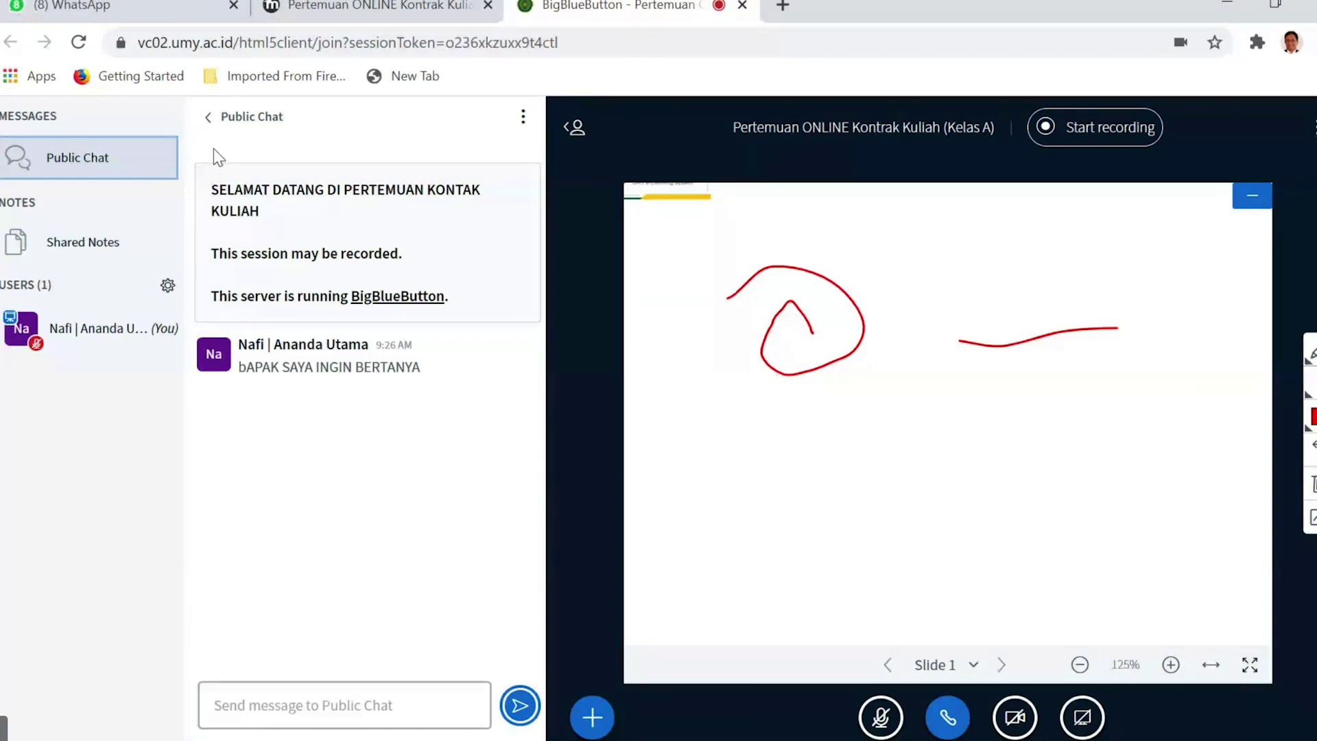
pyautogui.click(210, 120)
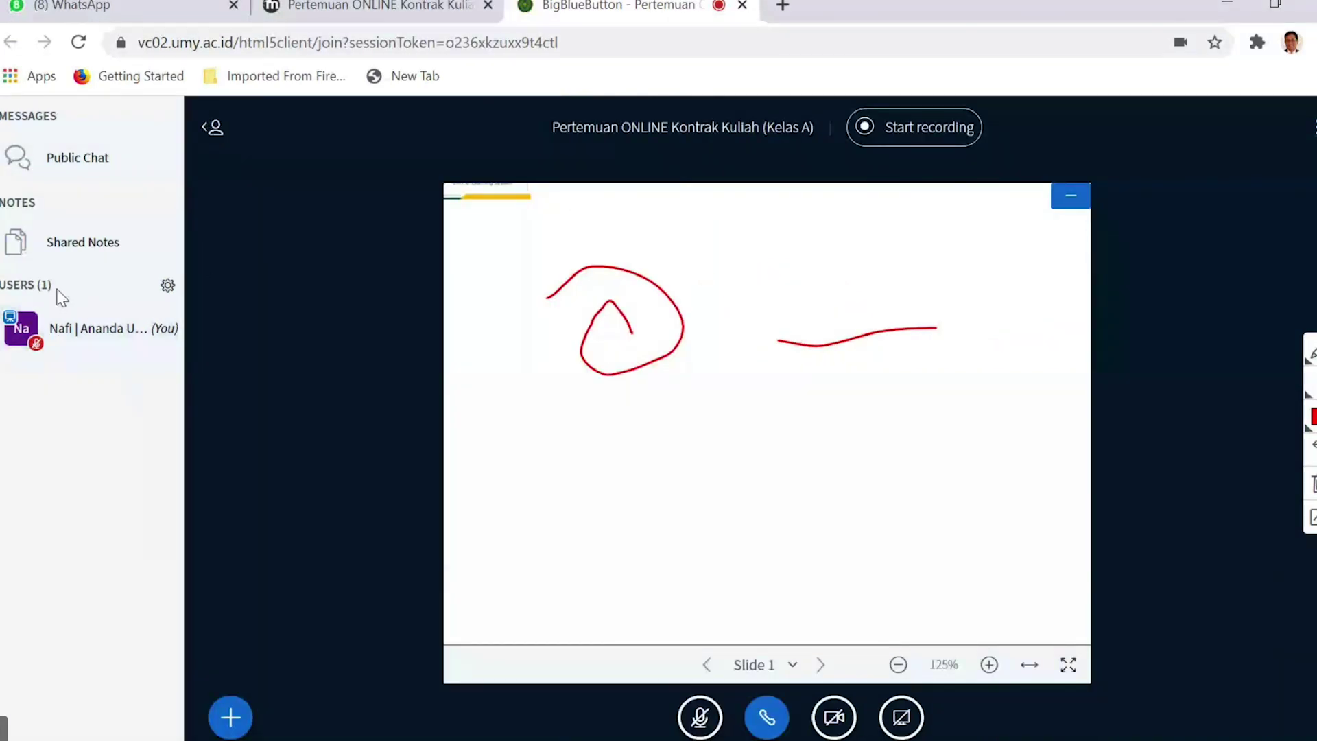
# Write "Mohn saudara bisa menekankan pada Jam Kuliah yg sudah saya berikan" as the first line of the shared notes.
pyautogui.click(55, 253)
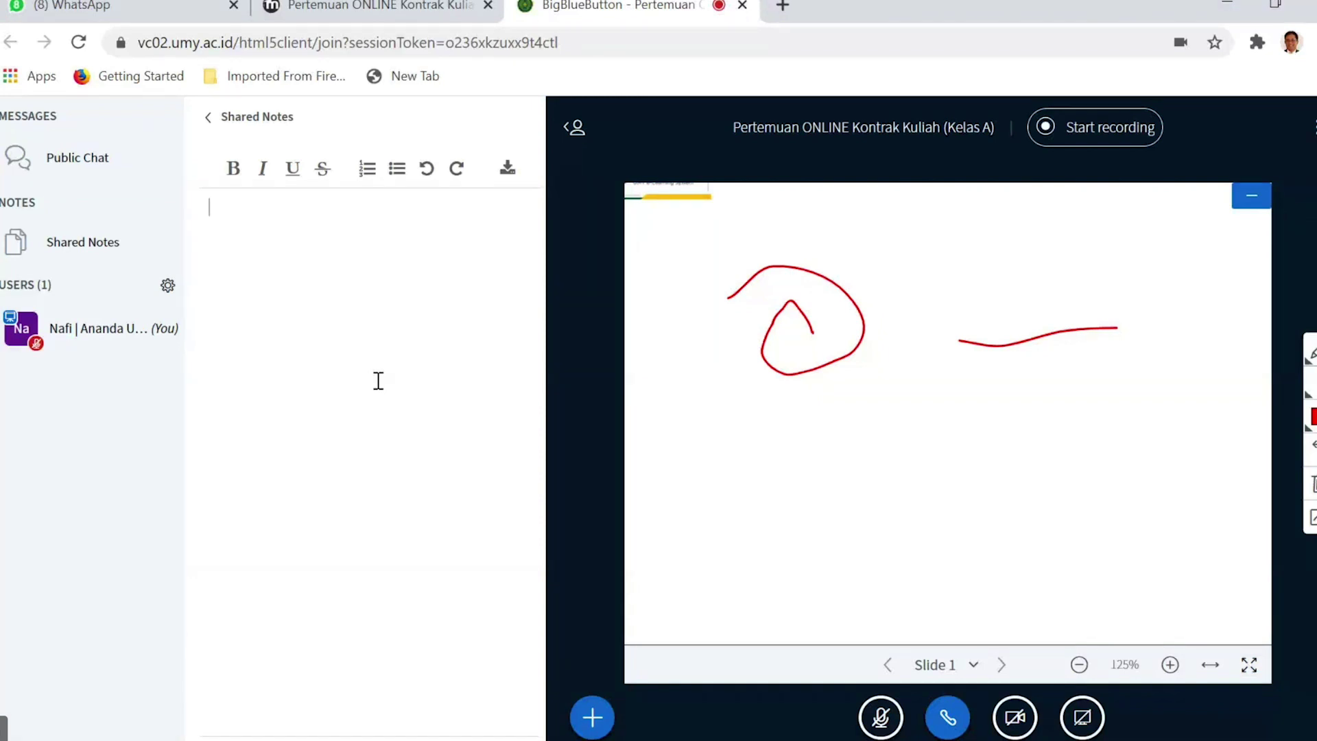
pyautogui.write('mOHON')
pyautogui.press('BackSpace')
pyautogui.press('BackSpace')
pyautogui.press('BackSpace')
pyautogui.press('BackSpace')
pyautogui.press('BackSpace')
pyautogui.write('Mohn saudara')
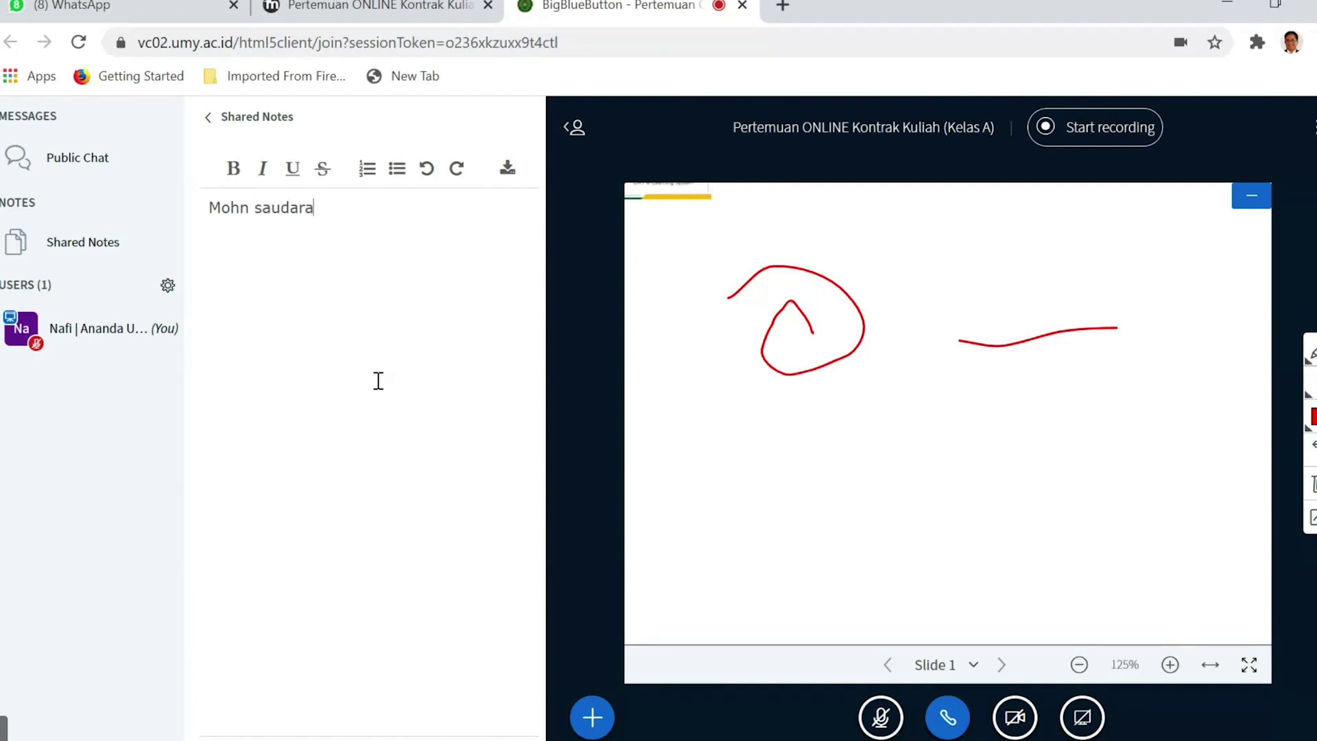
pyautogui.write(' bisa menekankan pada')
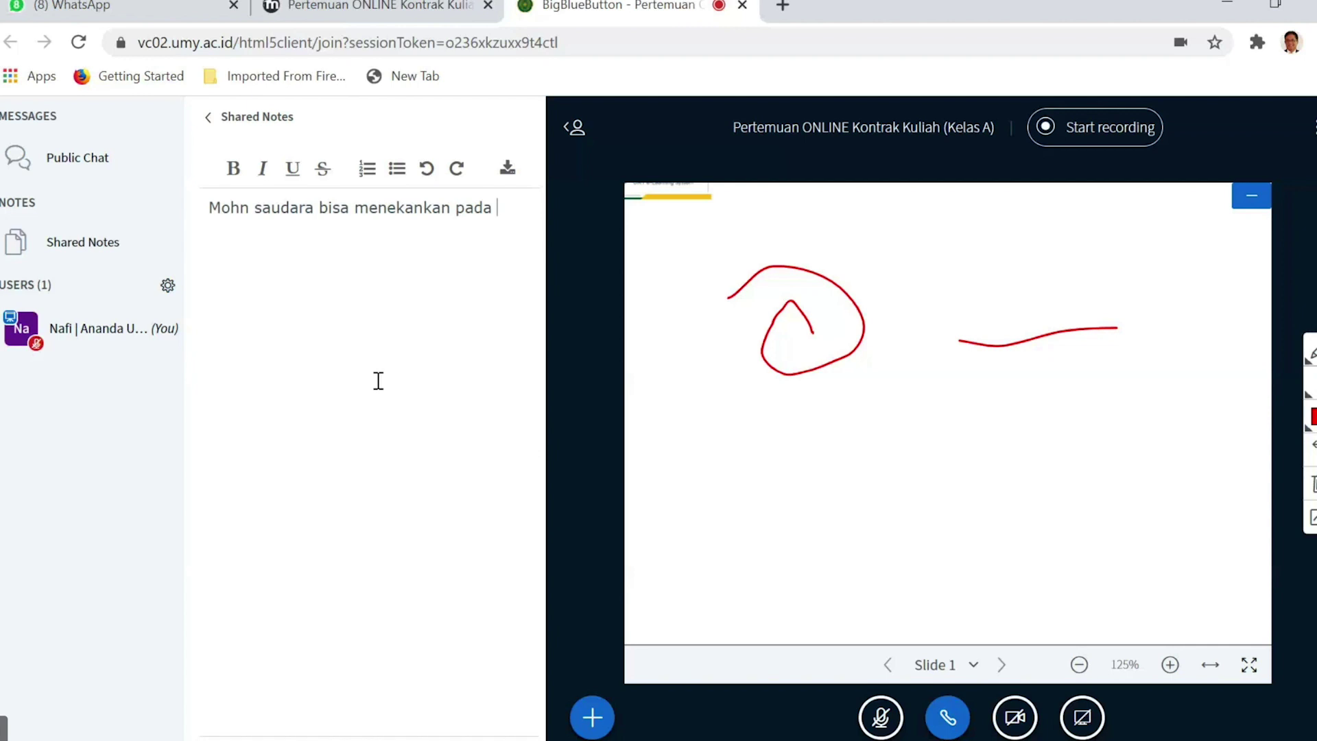
pyautogui.write('Jam Kuliah yg sudah ')
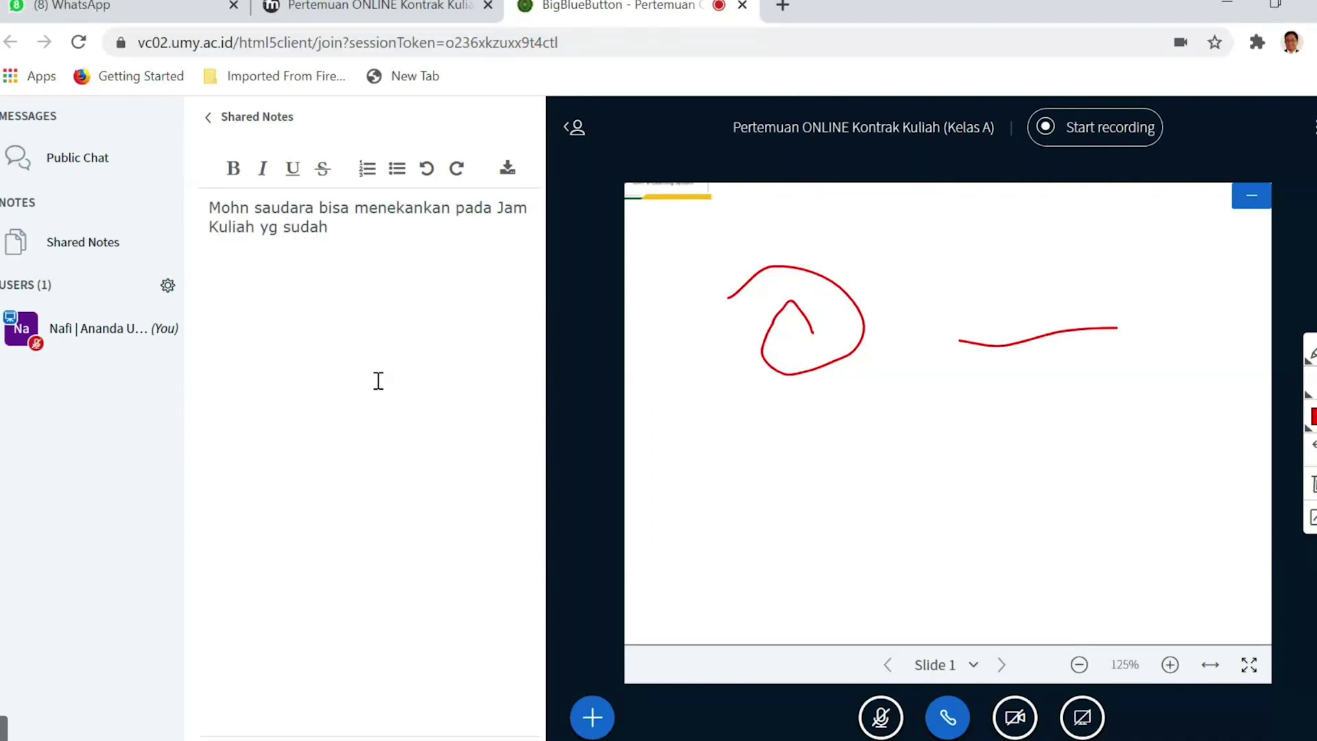
pyautogui.write('saya ')
pyautogui.write('berika')
pyautogui.write('n ')
# Add the line "Referensi sudah saya sediakan di MyKlass" to the shared notes, view the export formats and close the notes.
pyautogui.write('Referensi')
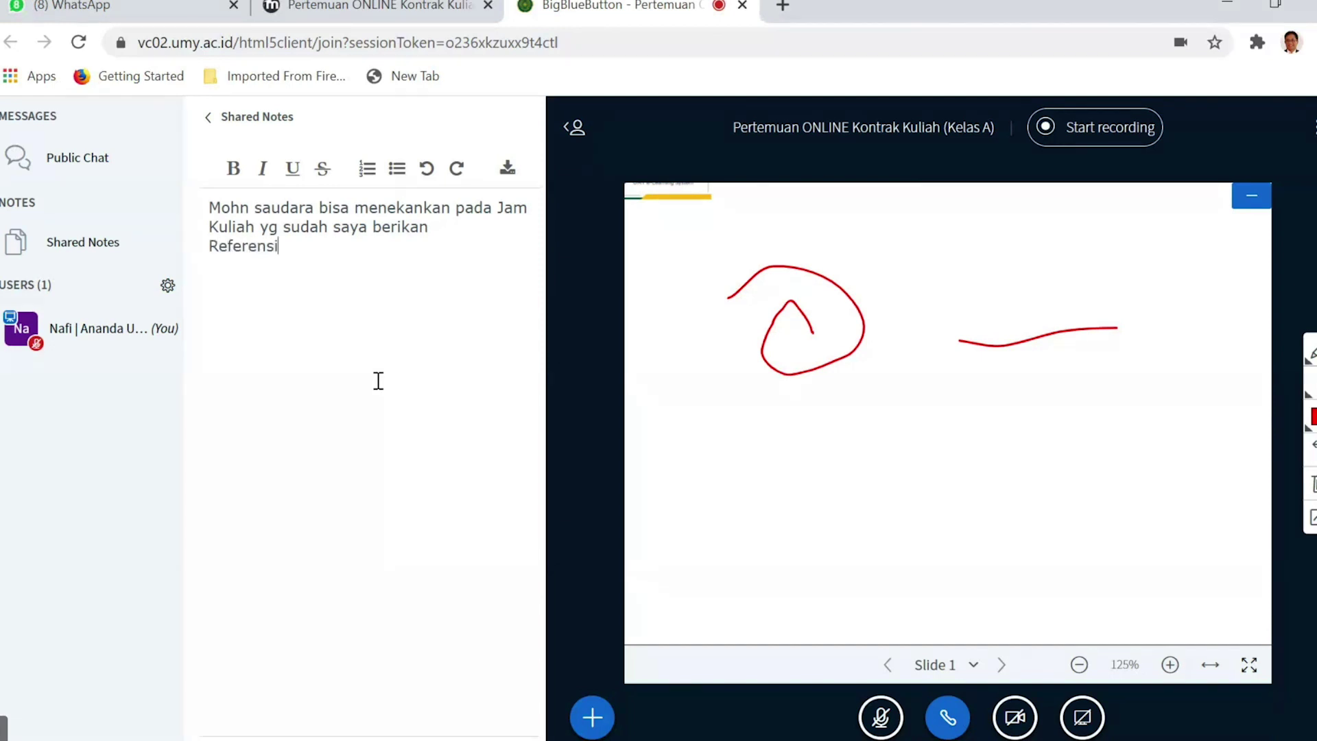
pyautogui.write(' sudah saya sediakan')
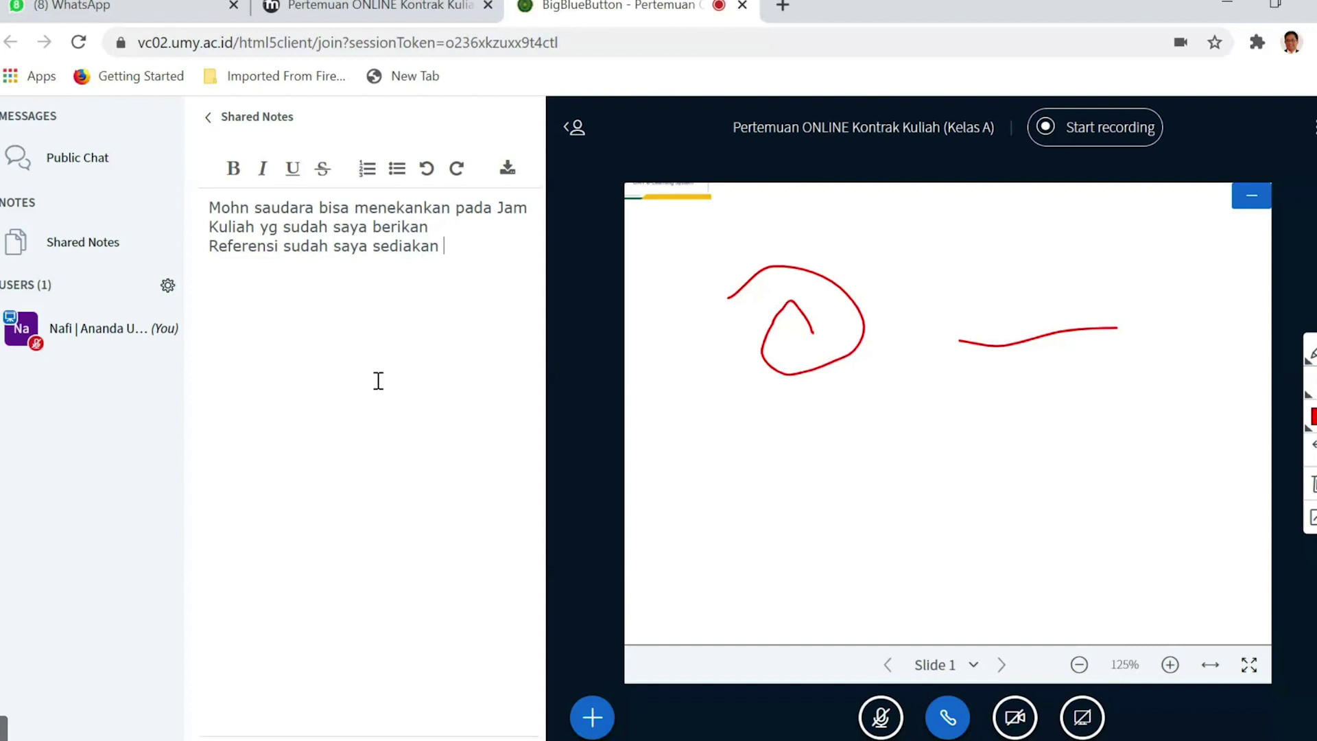
pyautogui.write('di MyKlass')
pyautogui.click(508, 170)
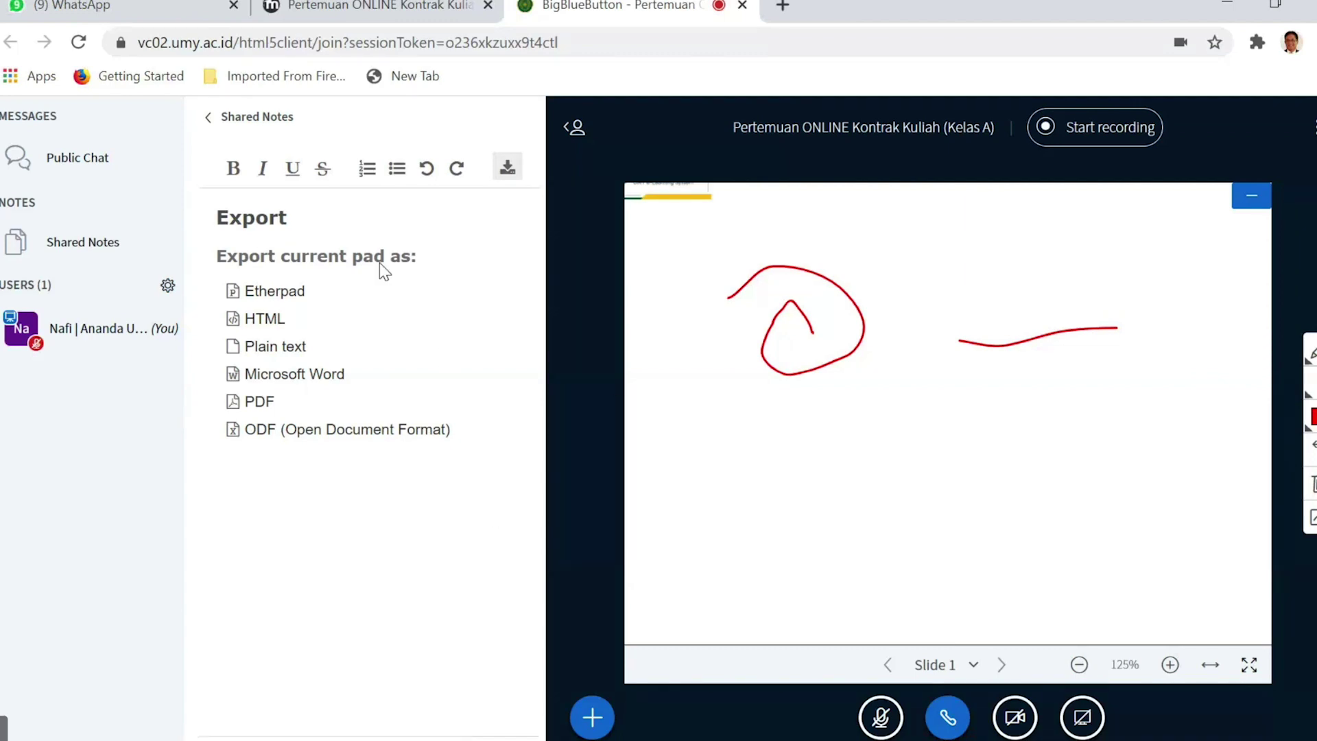
pyautogui.click(208, 127)
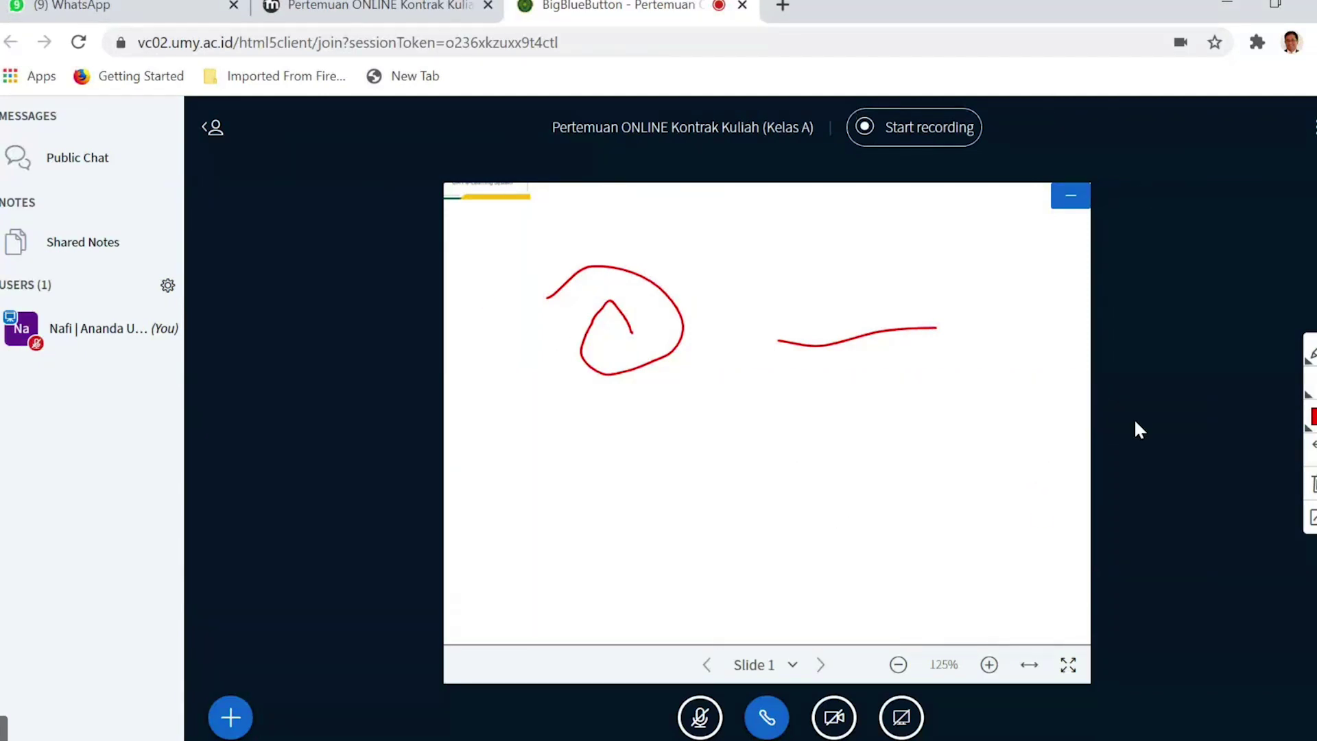
# Allow camera access, share the USB2.0 HD IR UVC WebCam at medium quality in the session, and stop sharing it.
pyautogui.click(835, 726)
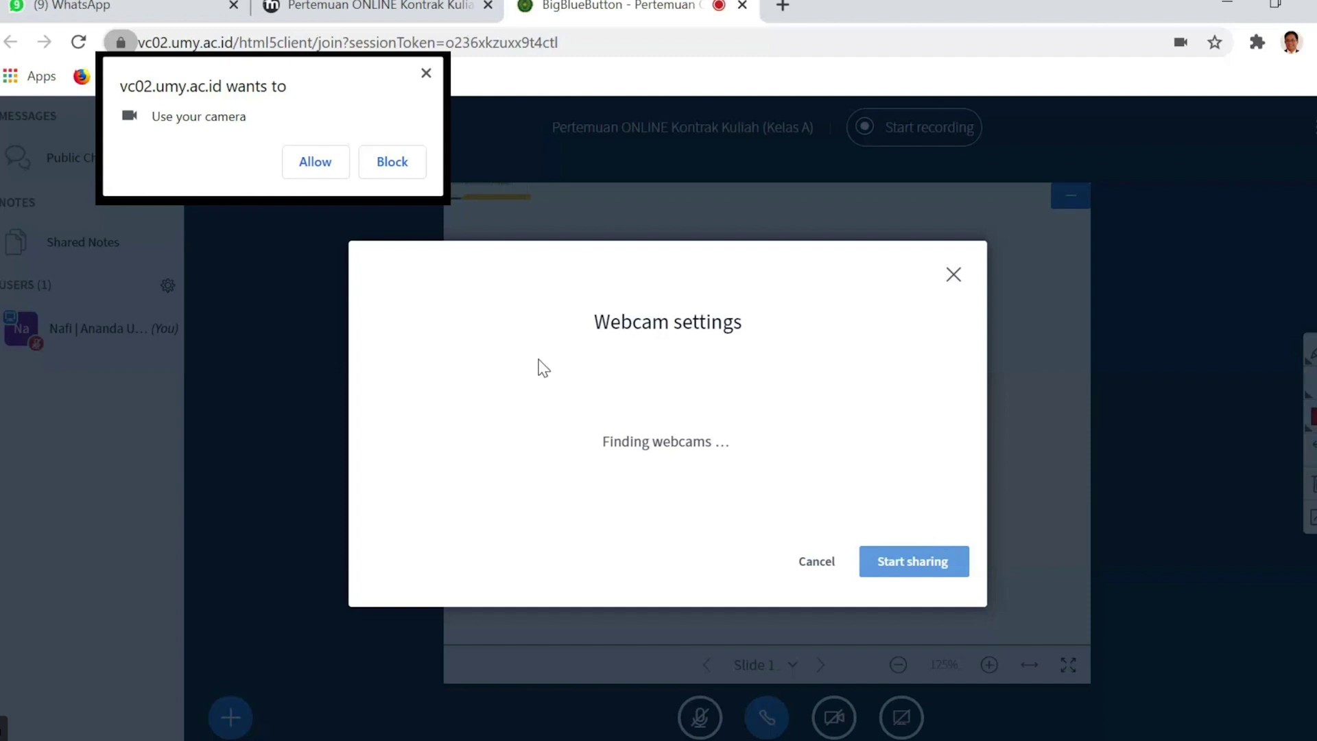
pyautogui.click(315, 162)
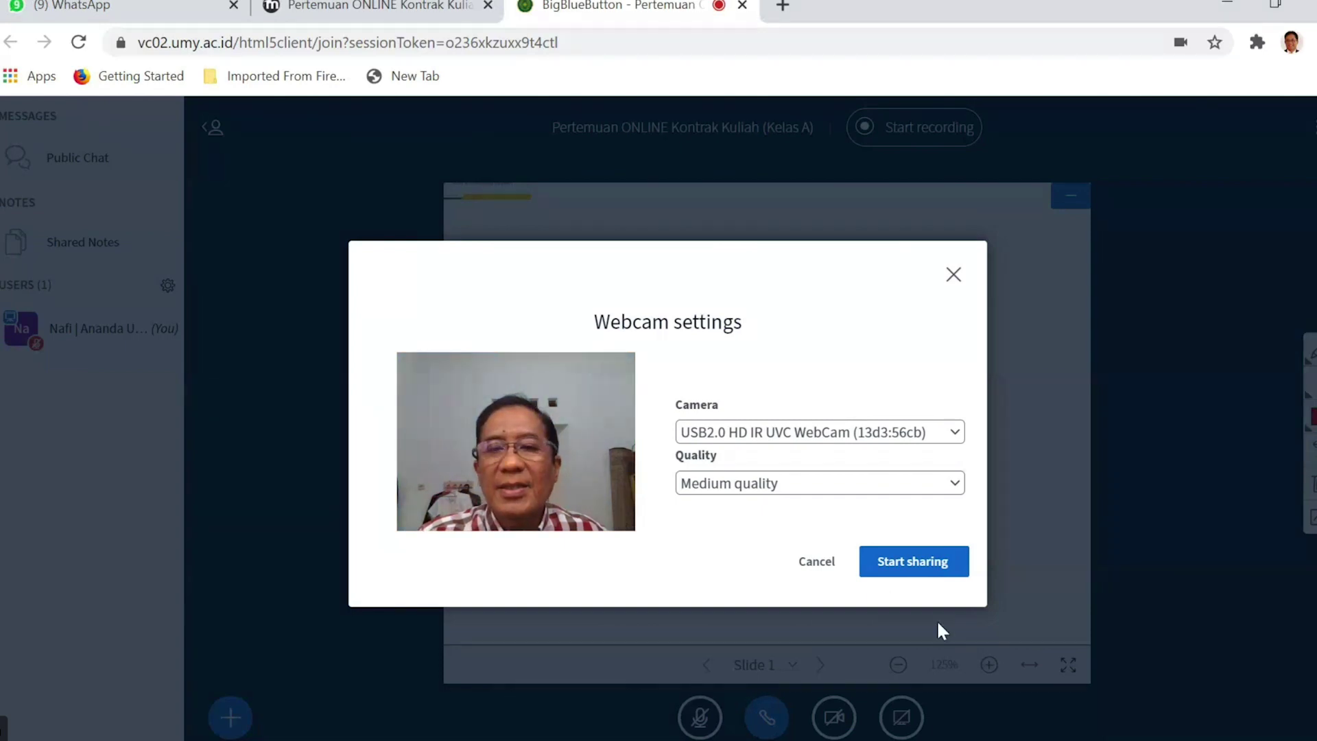
pyautogui.click(897, 566)
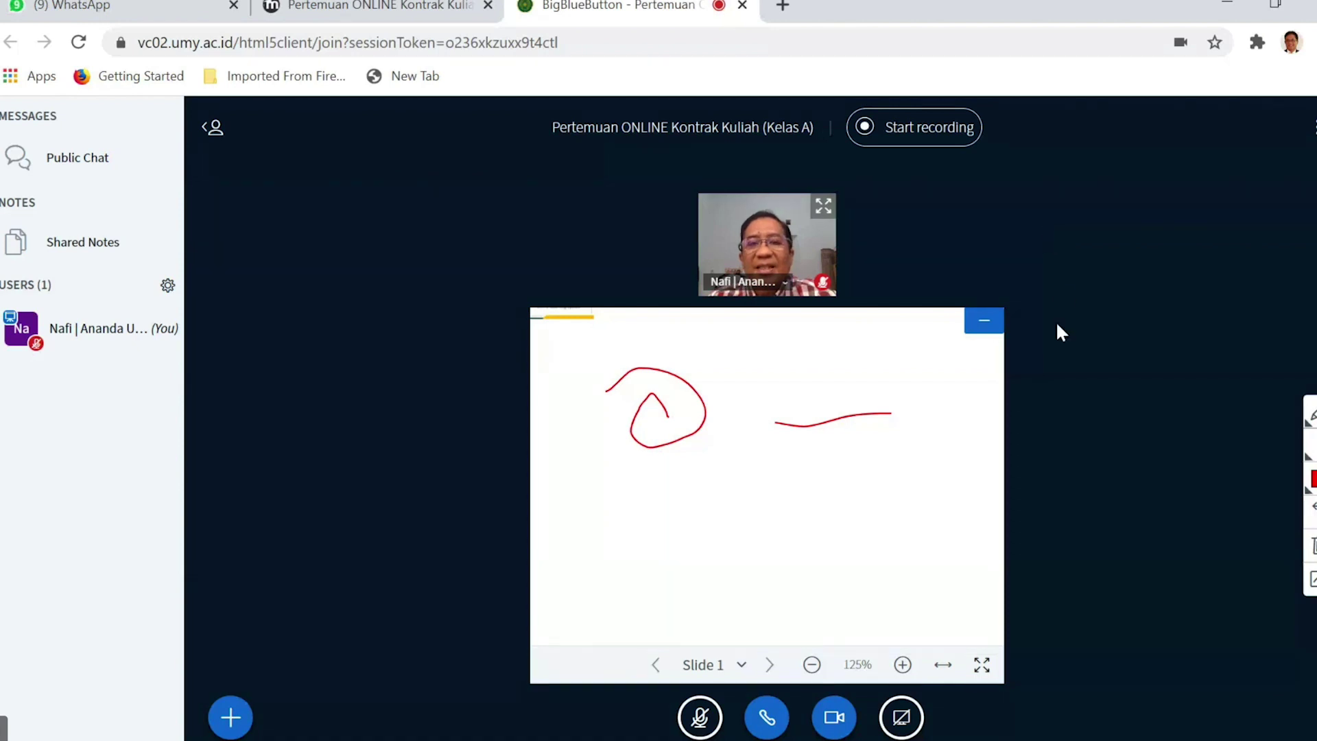
pyautogui.click(837, 726)
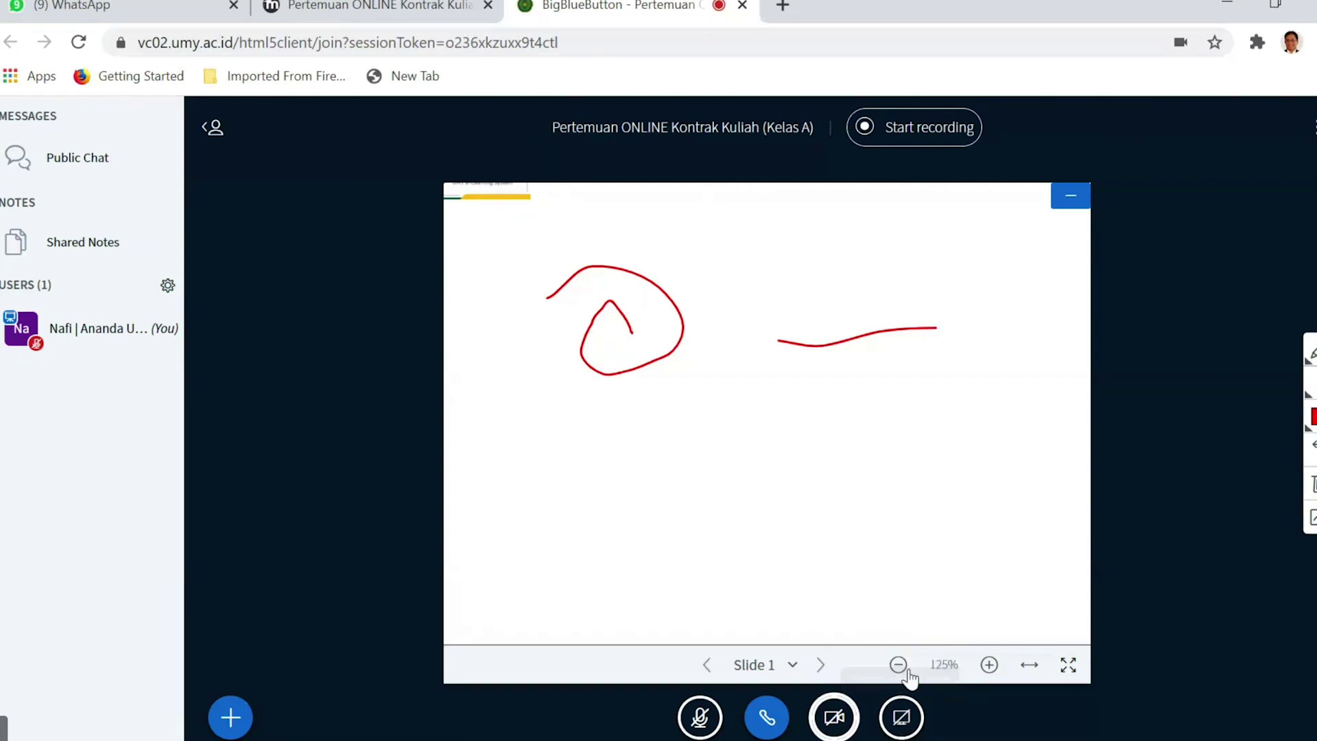
# Share the application window of the Respirasi MyKlass.pptx presentation with the session.
pyautogui.click(902, 720)
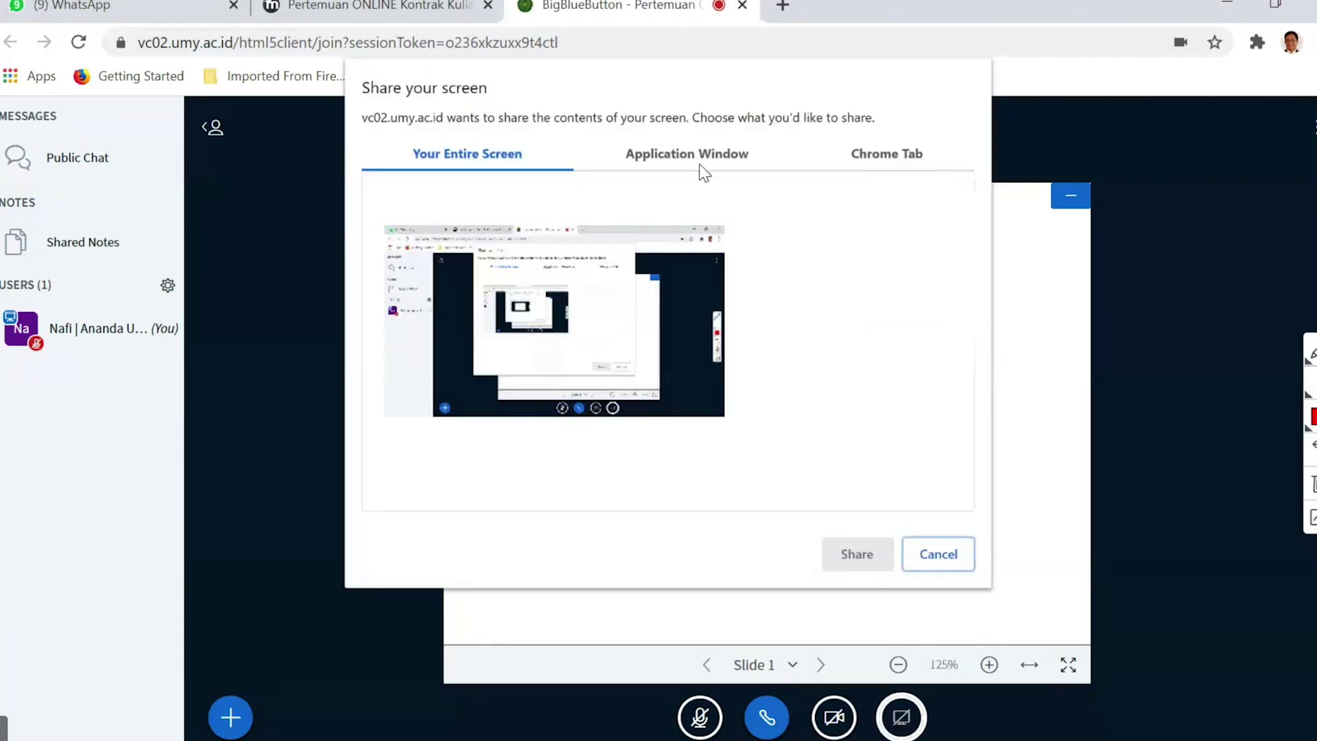
pyautogui.click(705, 164)
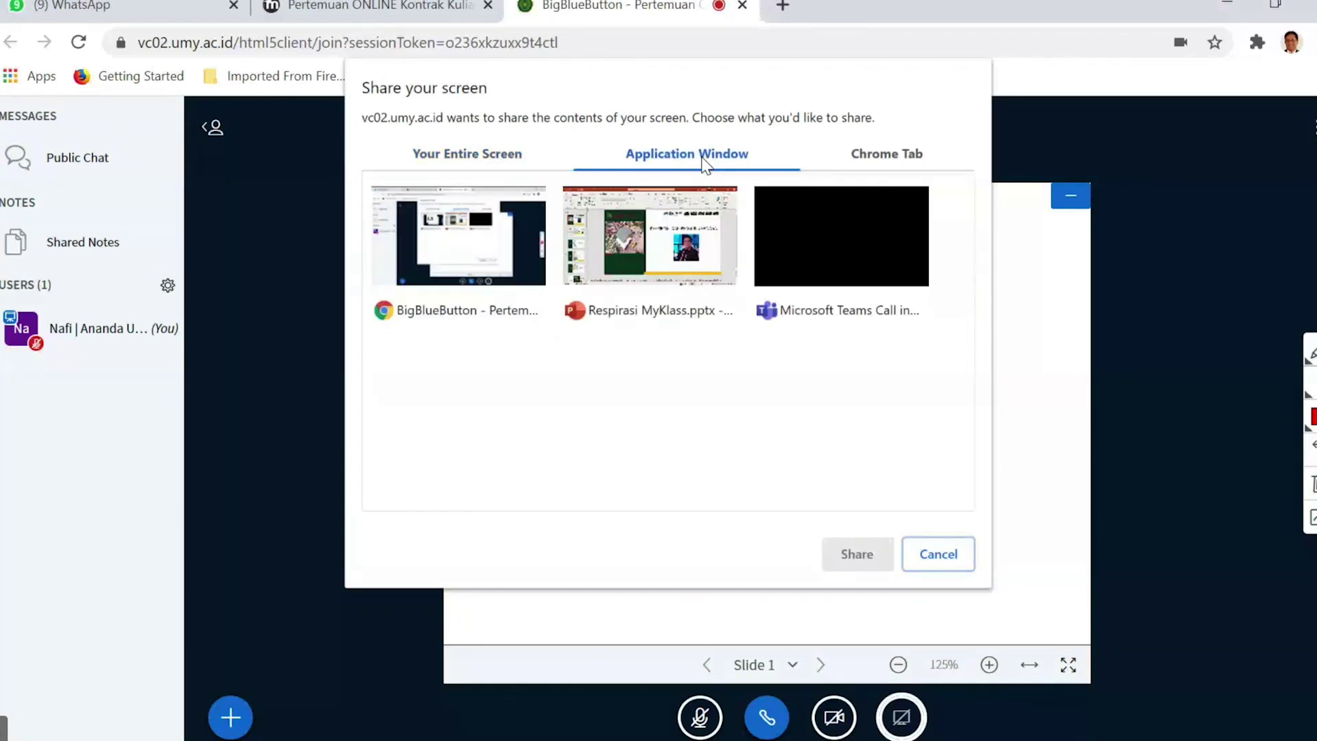
pyautogui.click(648, 255)
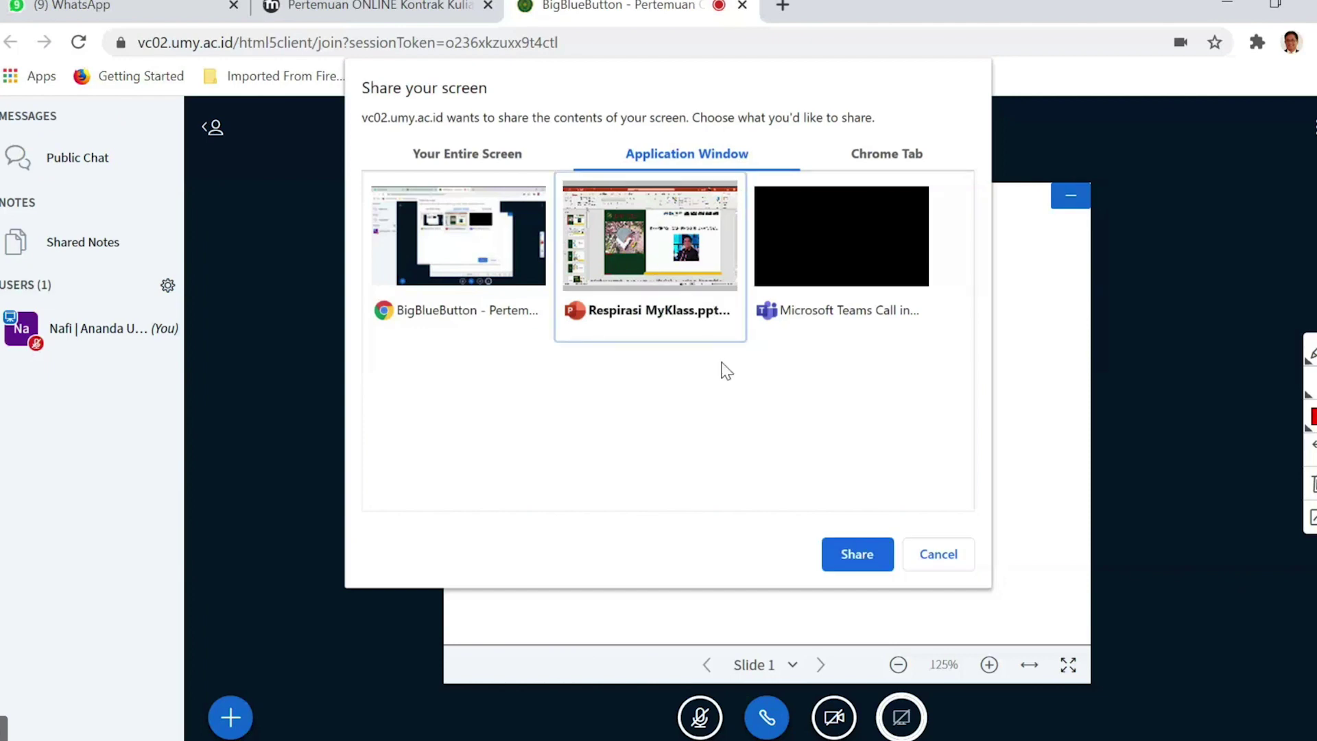
pyautogui.click(857, 555)
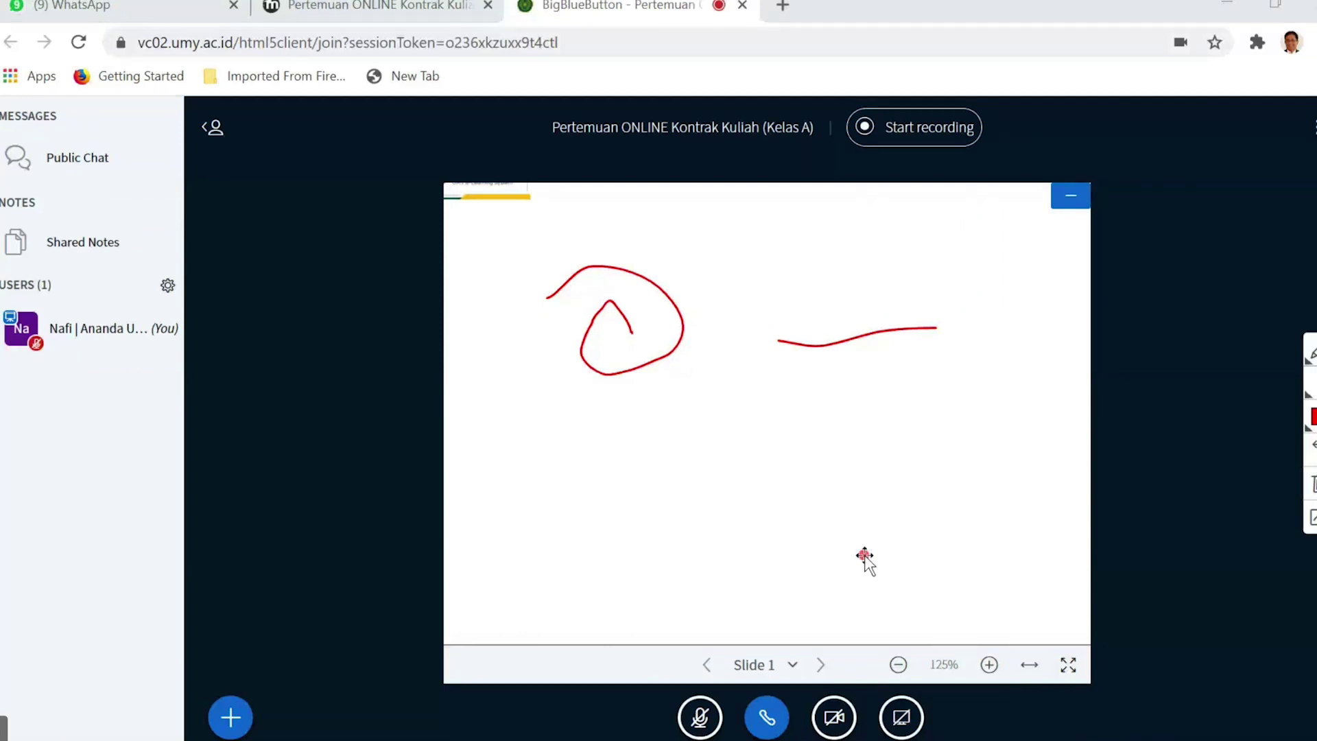
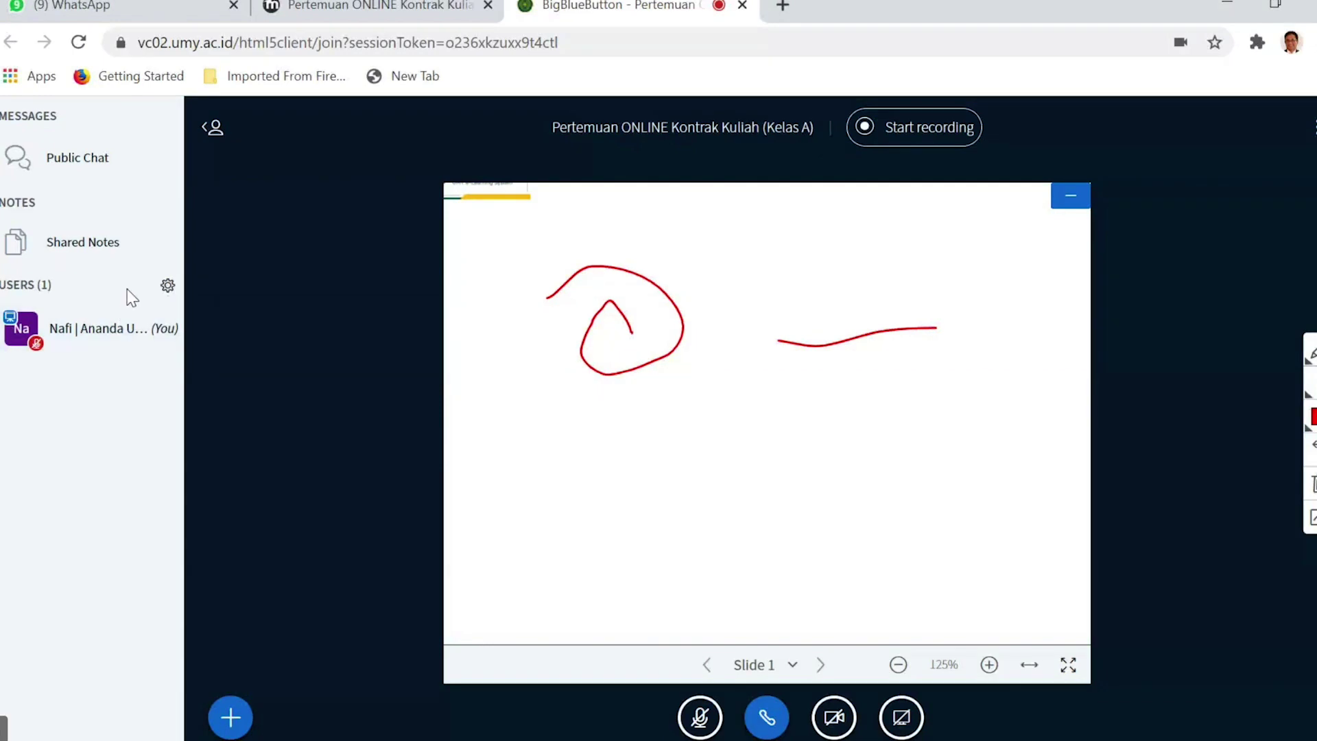
# Start a breakout room setup with 4 rooms and a duration of 9 minutes.
pyautogui.click(167, 287)
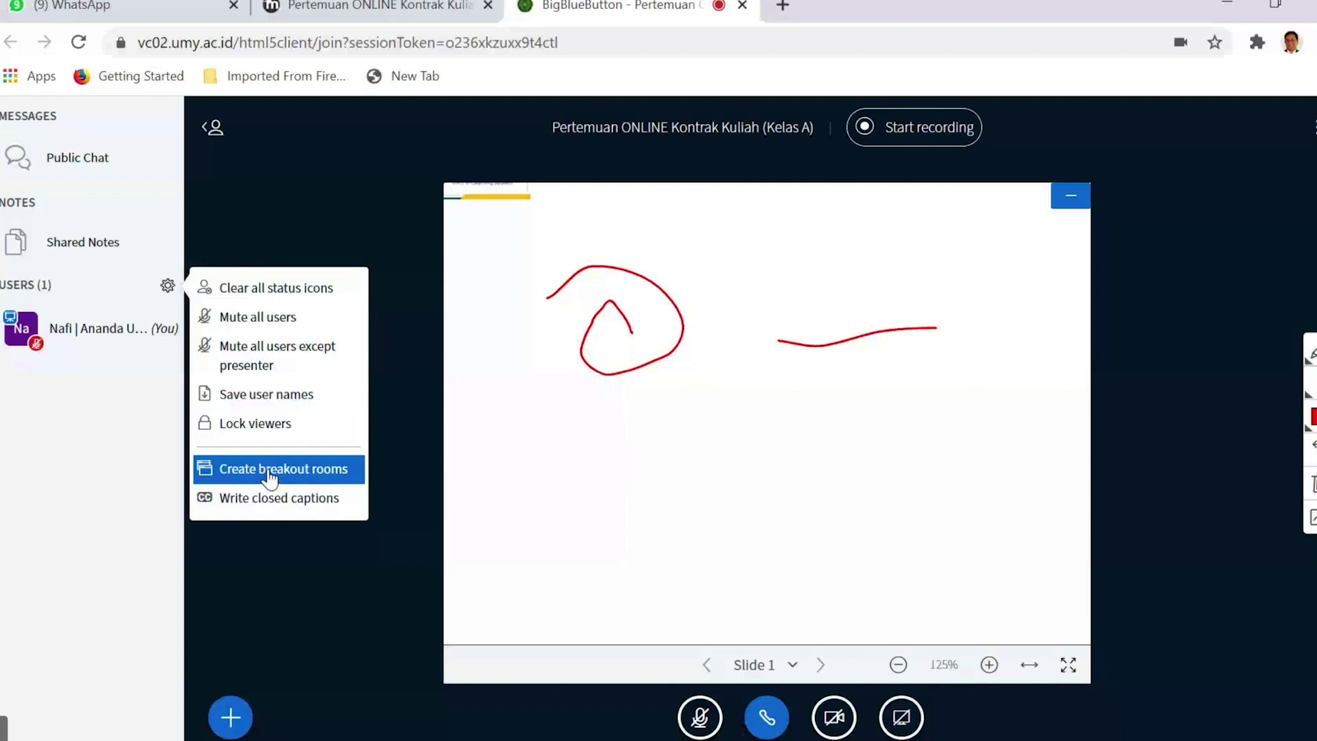
pyautogui.click(270, 473)
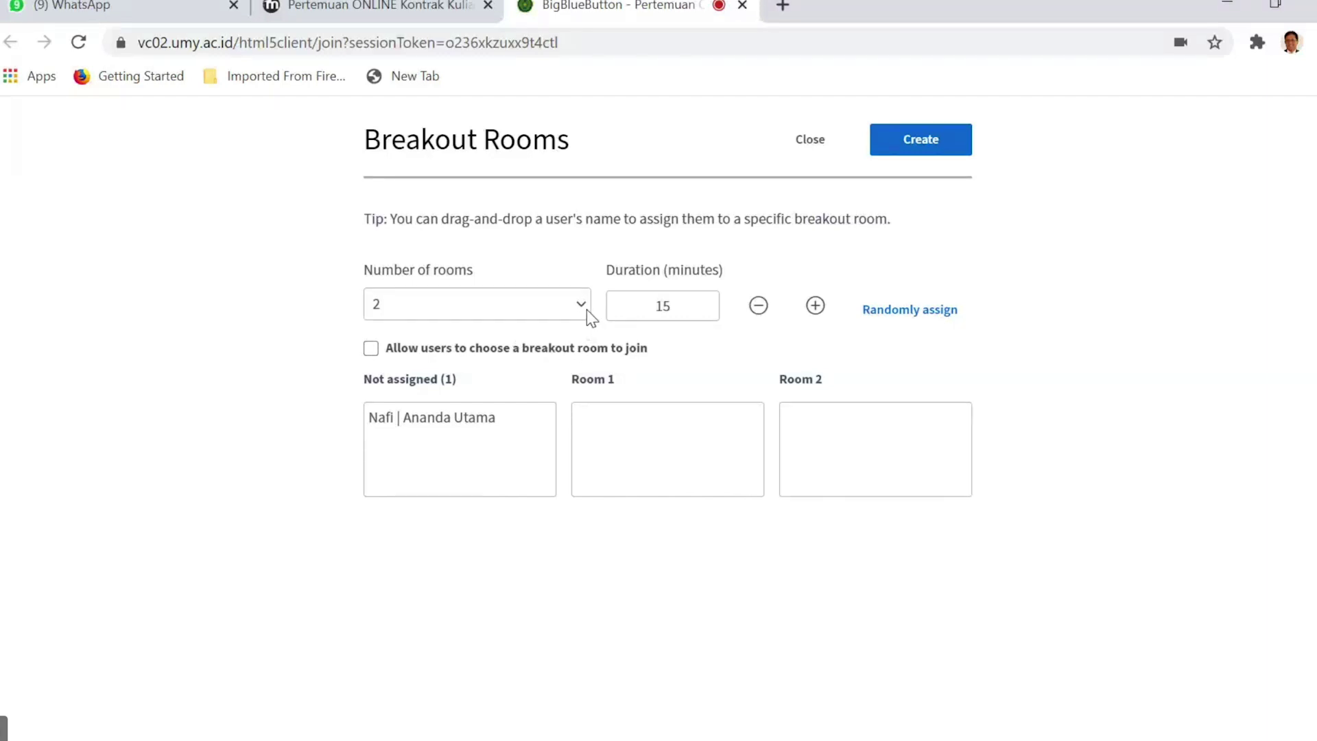
pyautogui.click(552, 369)
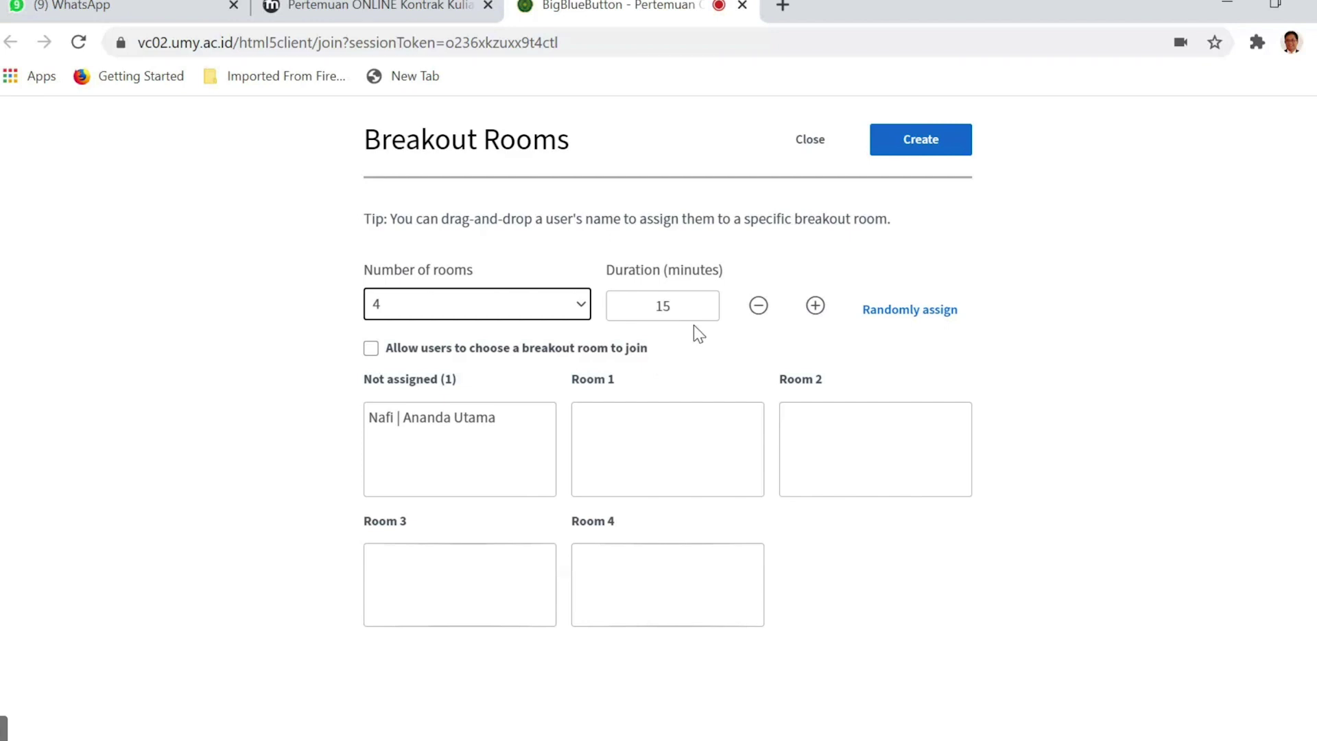
pyautogui.click(757, 309)
pyautogui.click(758, 309)
pyautogui.click(816, 305)
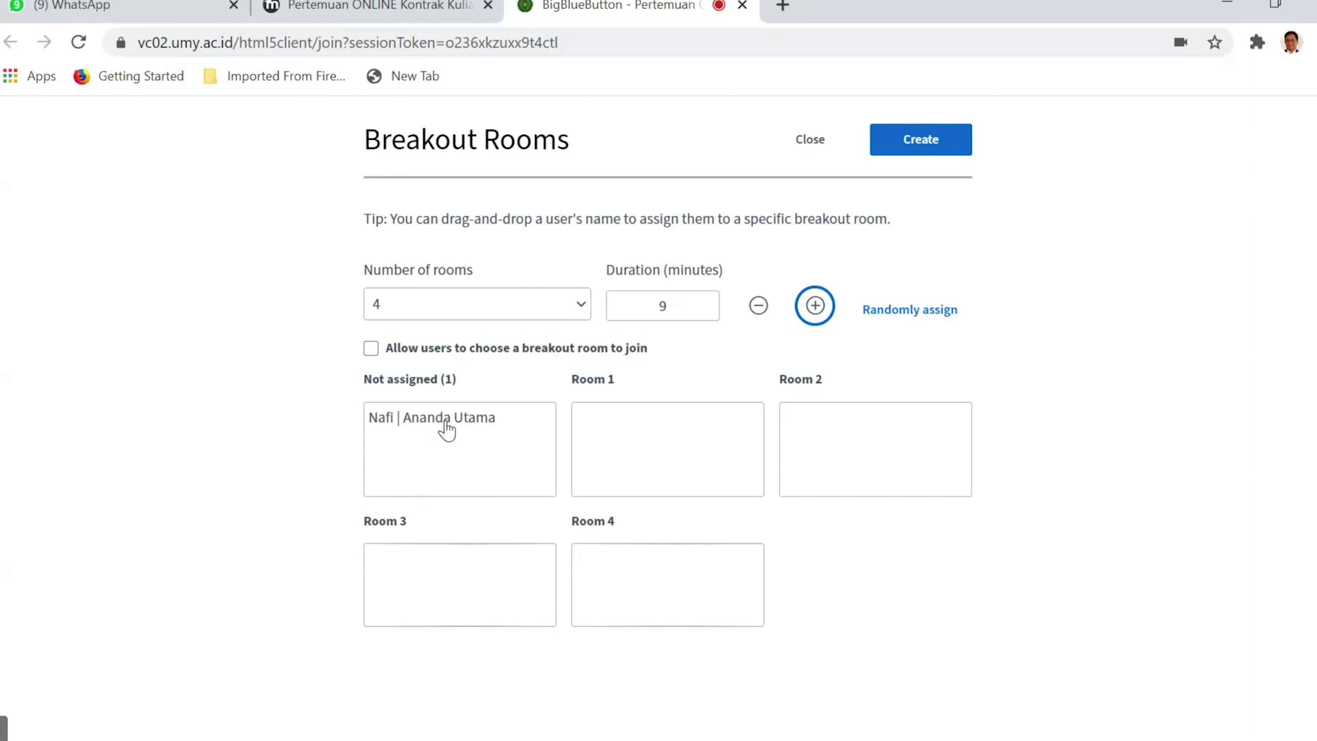
# Assign the participant to Room 1, return them to the unassigned list, and close the breakout room setup without creating the rooms.
pyautogui.moveTo(440, 425); pyautogui.dragTo(628, 425)
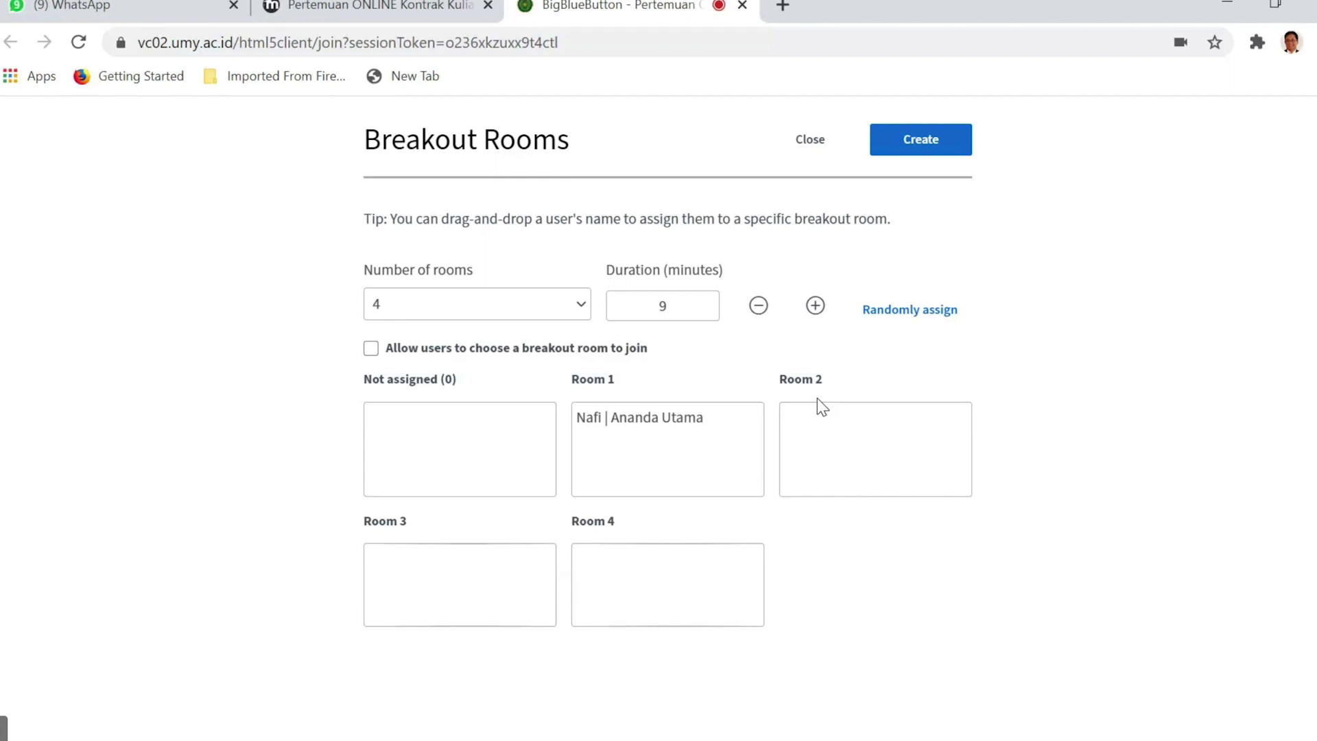
pyautogui.moveTo(679, 420); pyautogui.dragTo(481, 436)
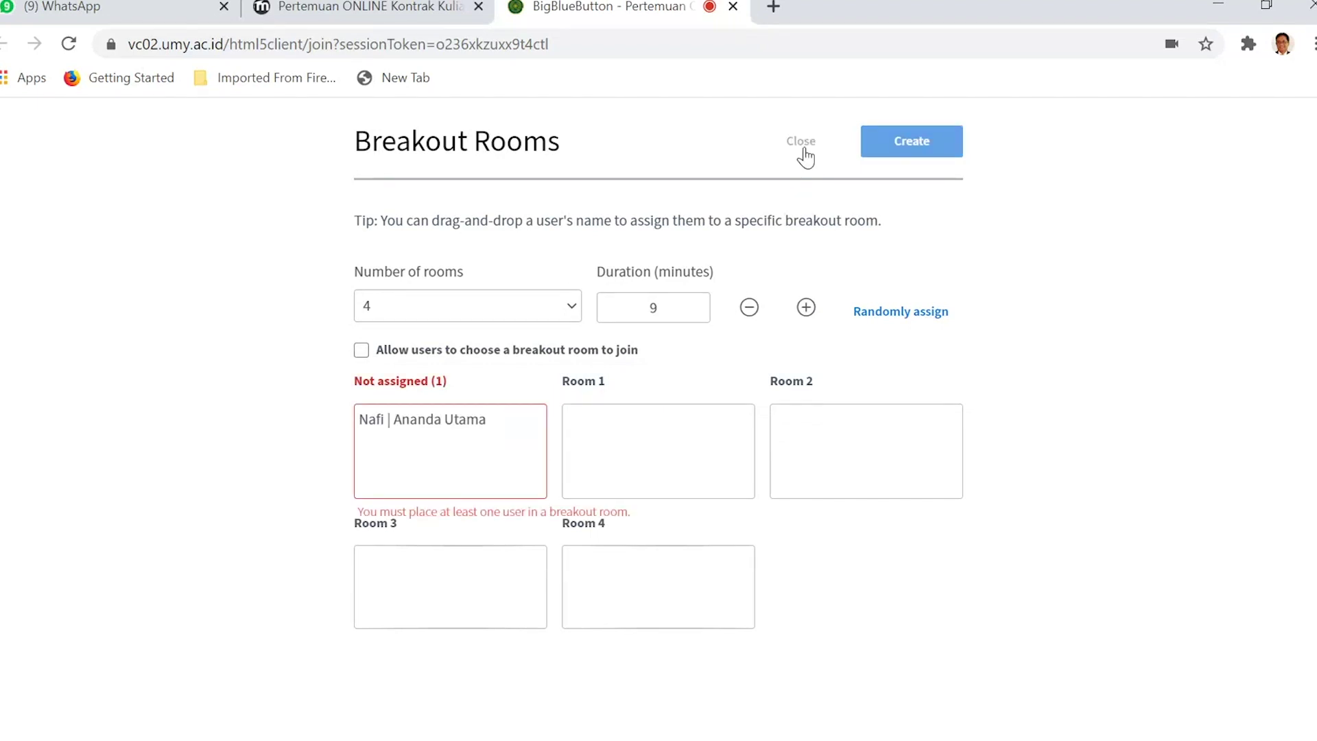
pyautogui.click(803, 147)
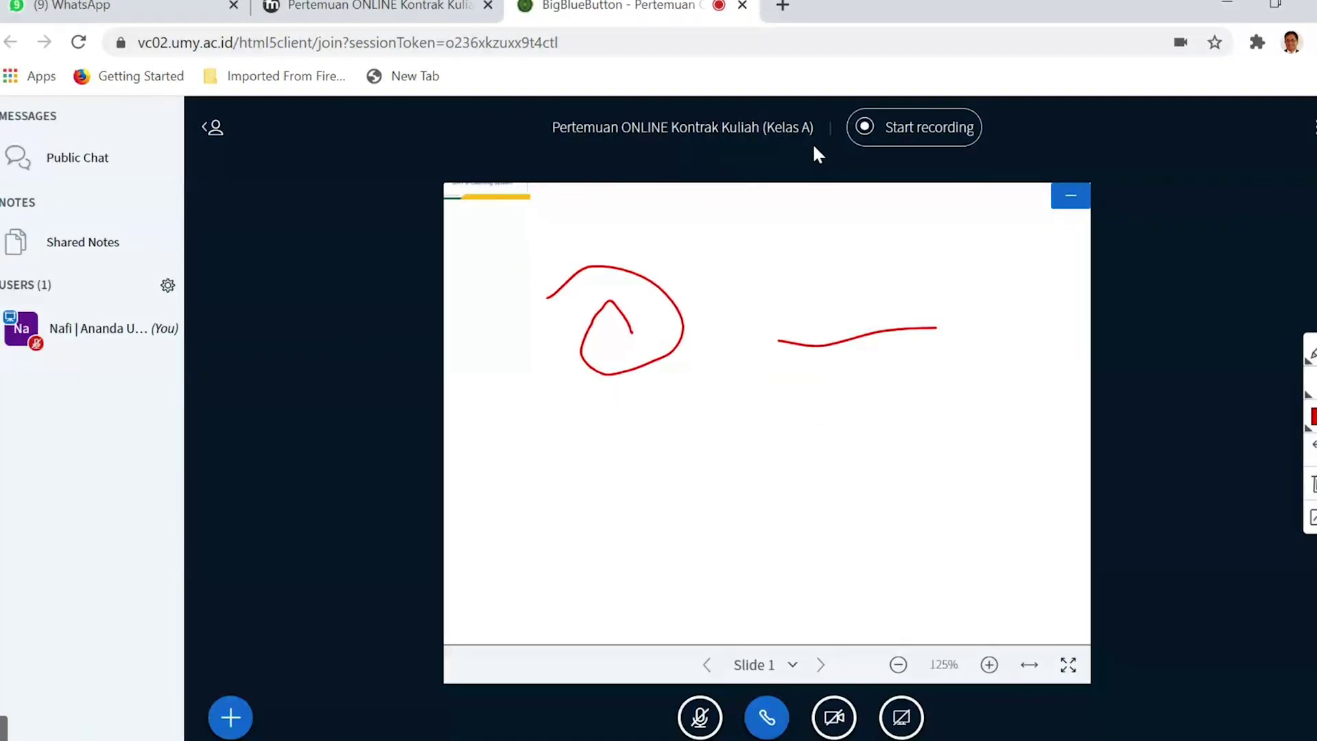